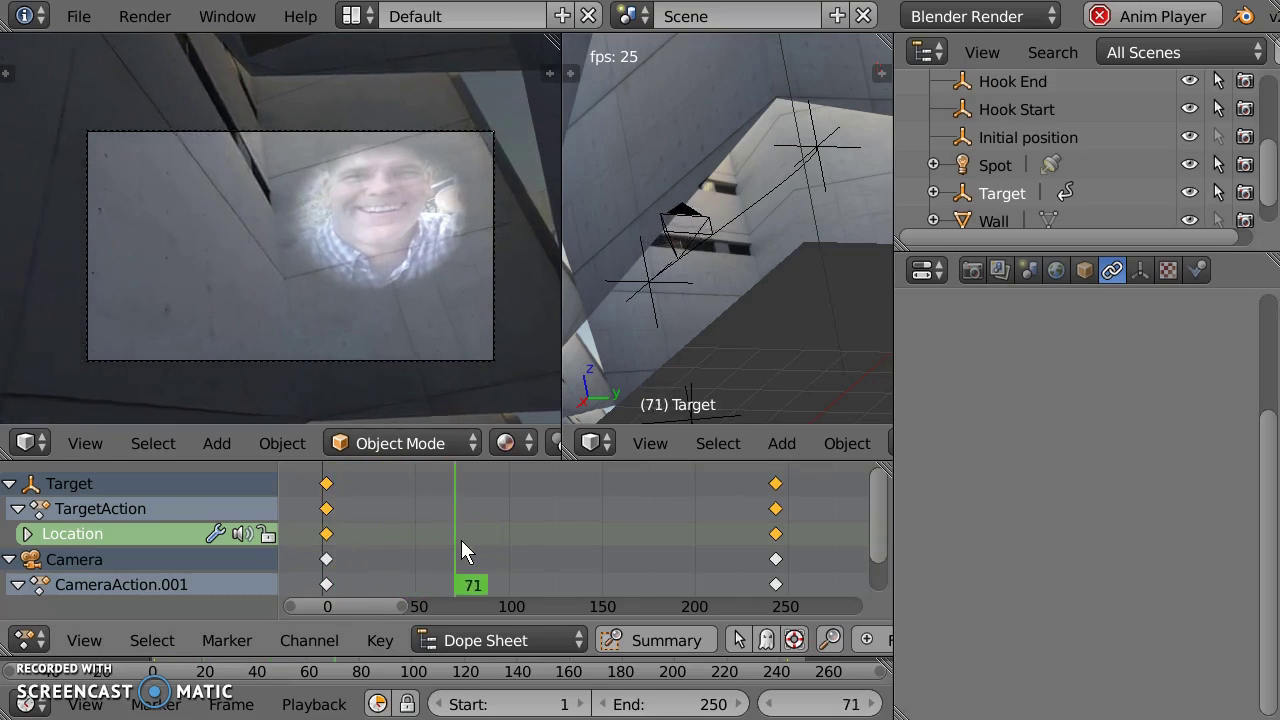
Step: Switch to the web browser, open BLAM's source code page on GitHub and read its getting-started section
key(shift+space)
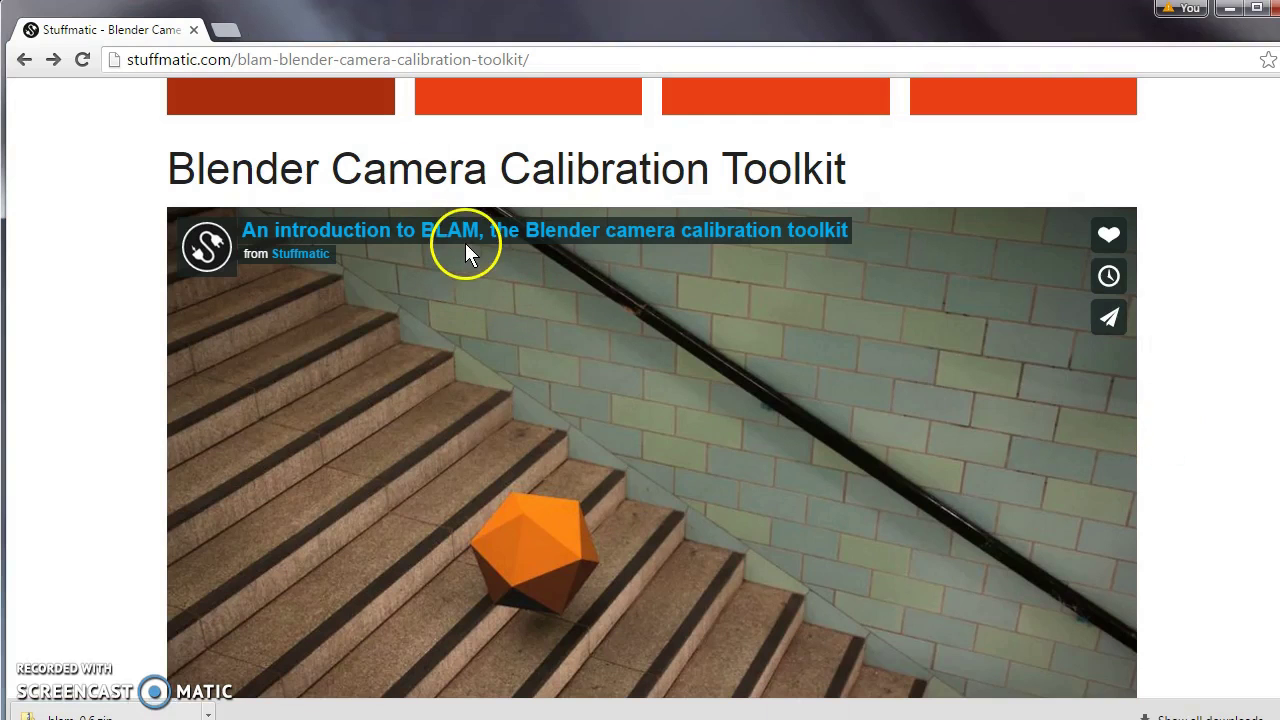
scroll(513, 347, down, 12)
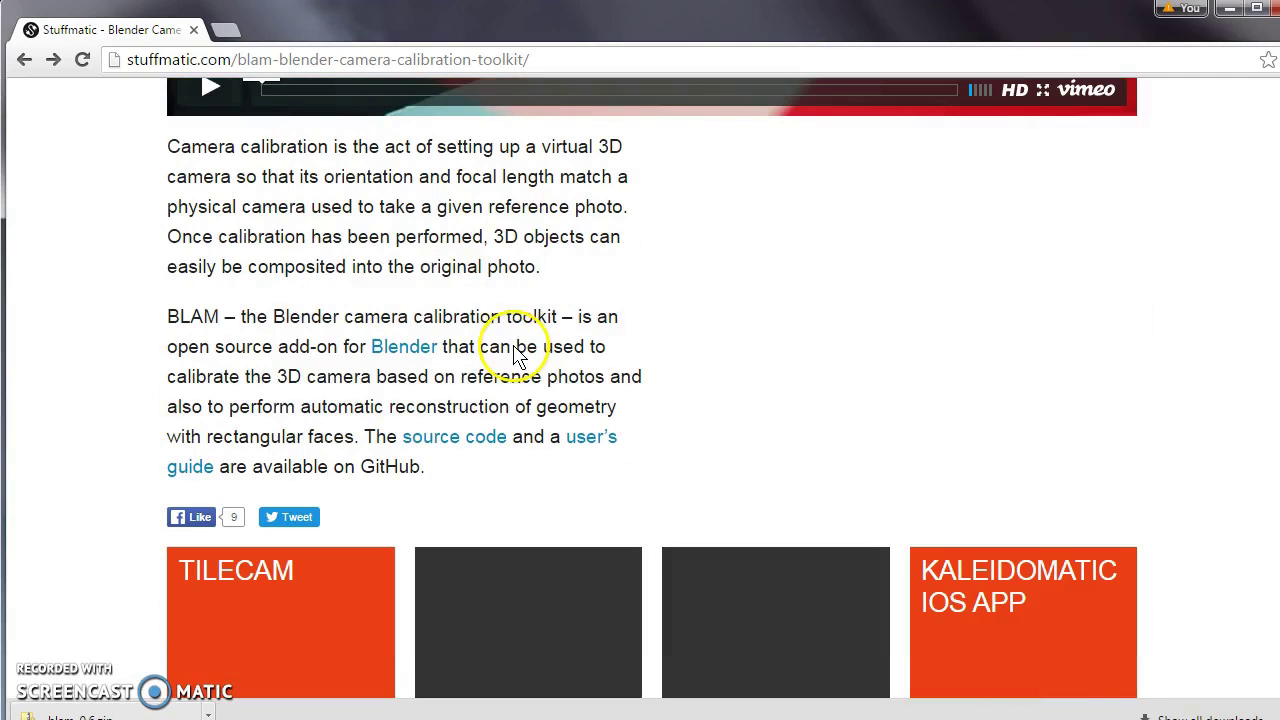
click(455, 440)
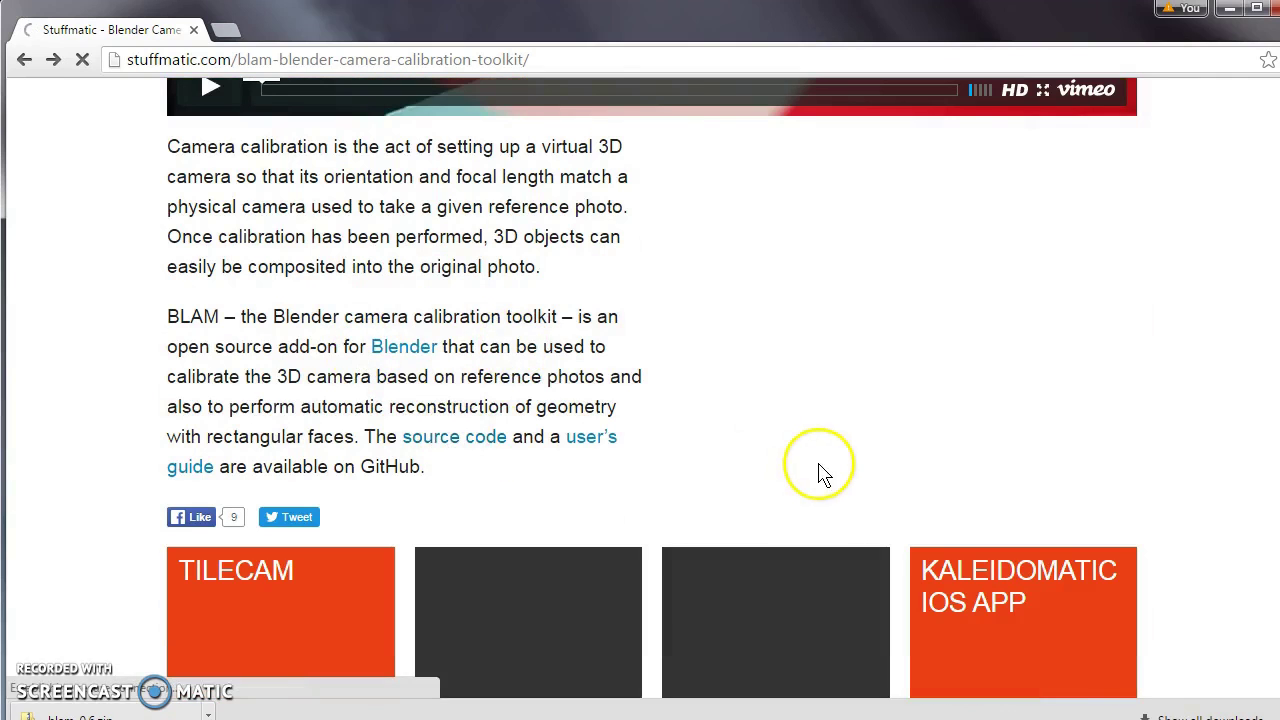
scroll(828, 470, down, 3)
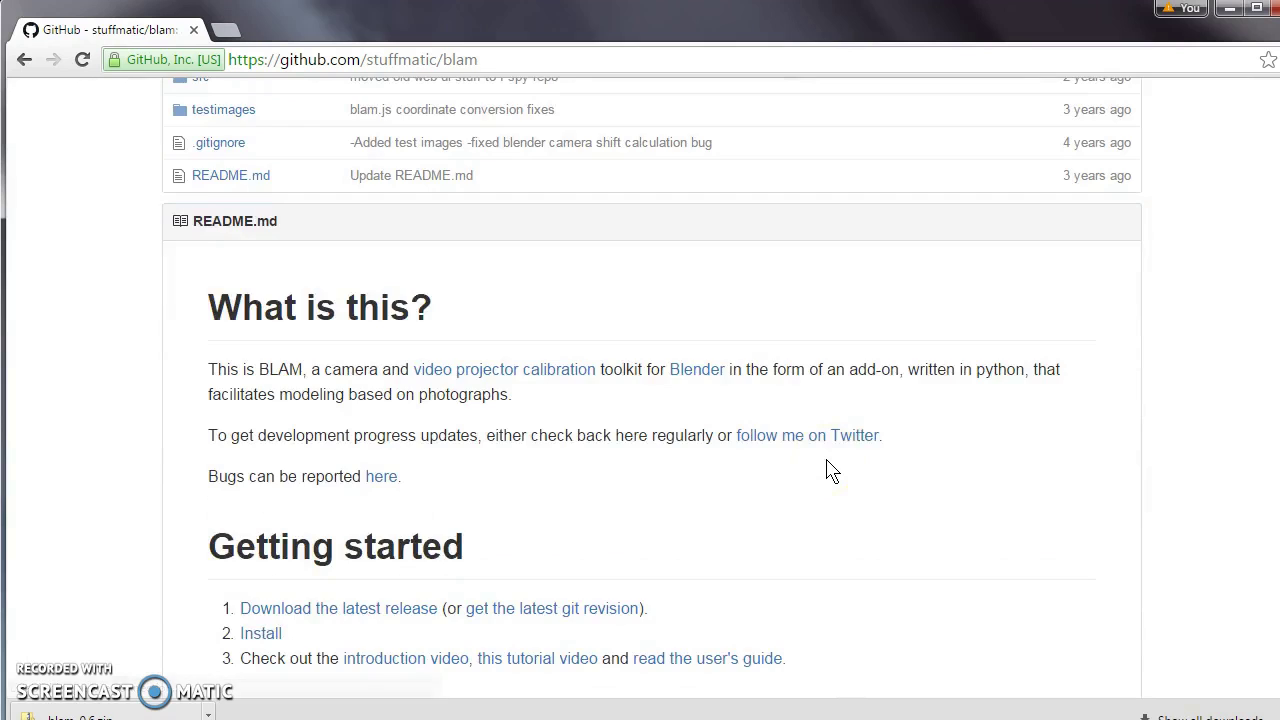
scroll(828, 470, down, 2)
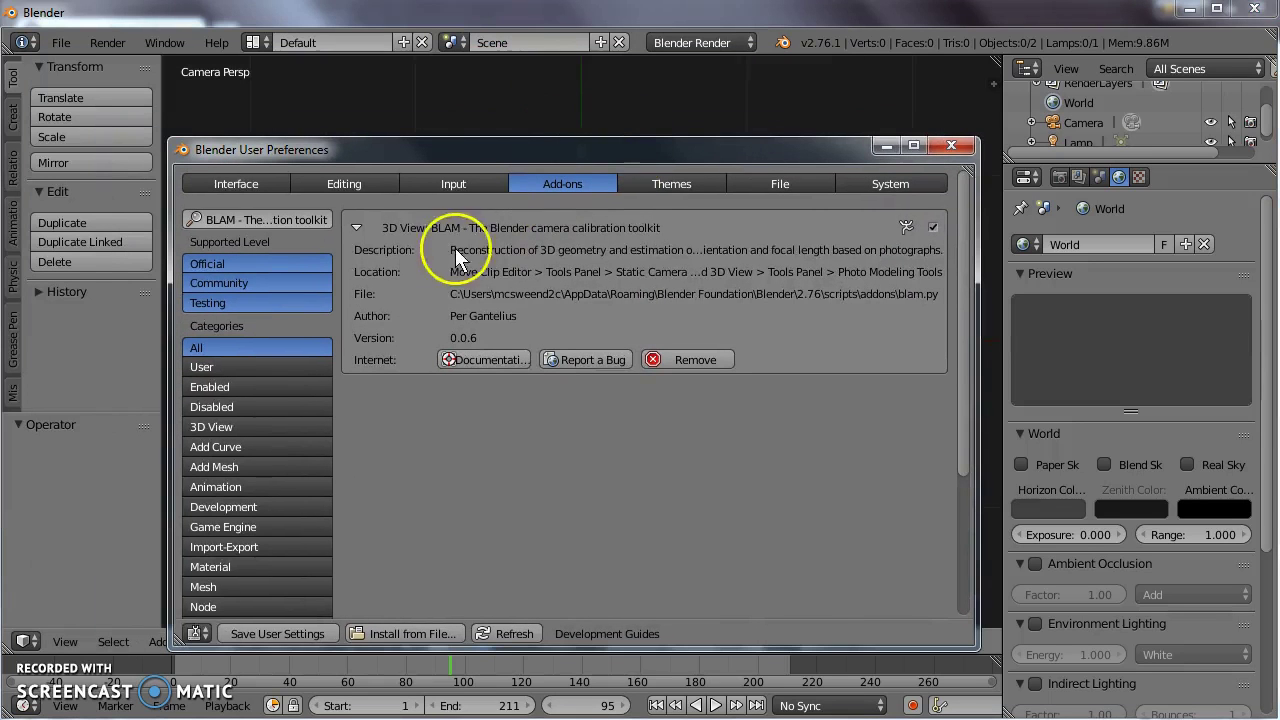
Step: Review the BLAM add-on's details in Blender's user preferences and display its Static Camera Calibration settings in the Movie Clip Editor
click(362, 225)
click(354, 226)
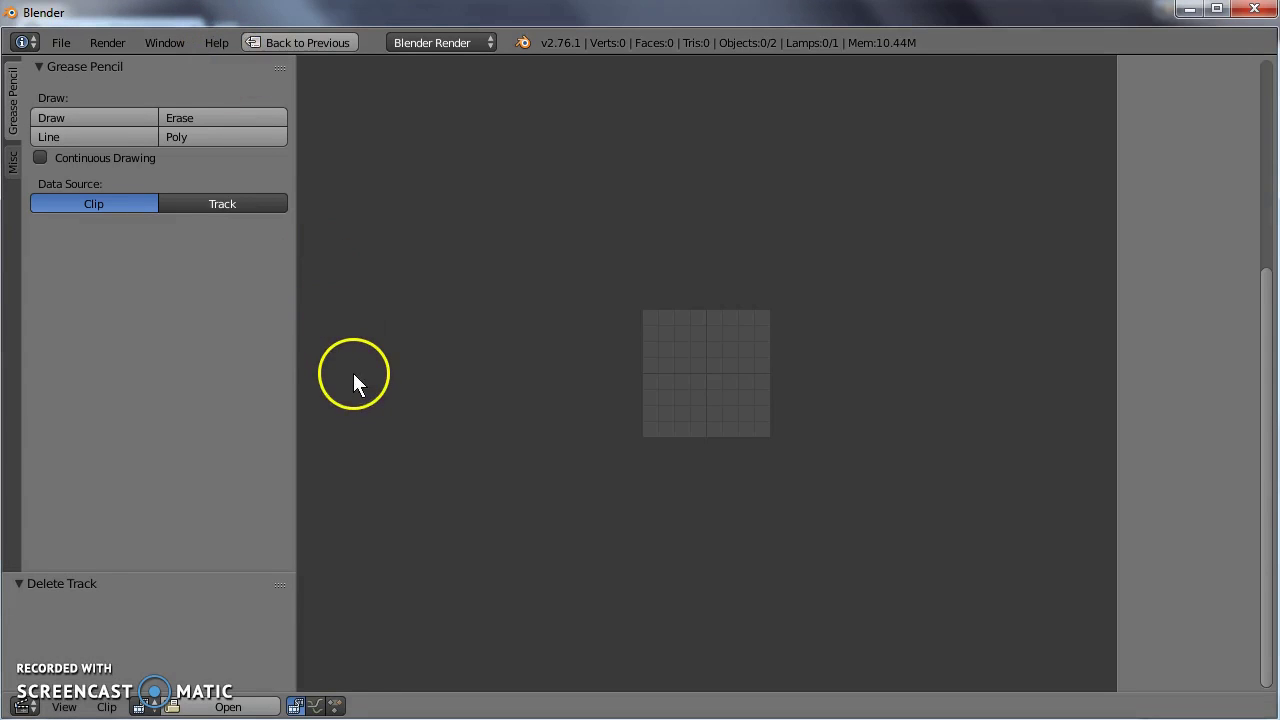
click(14, 164)
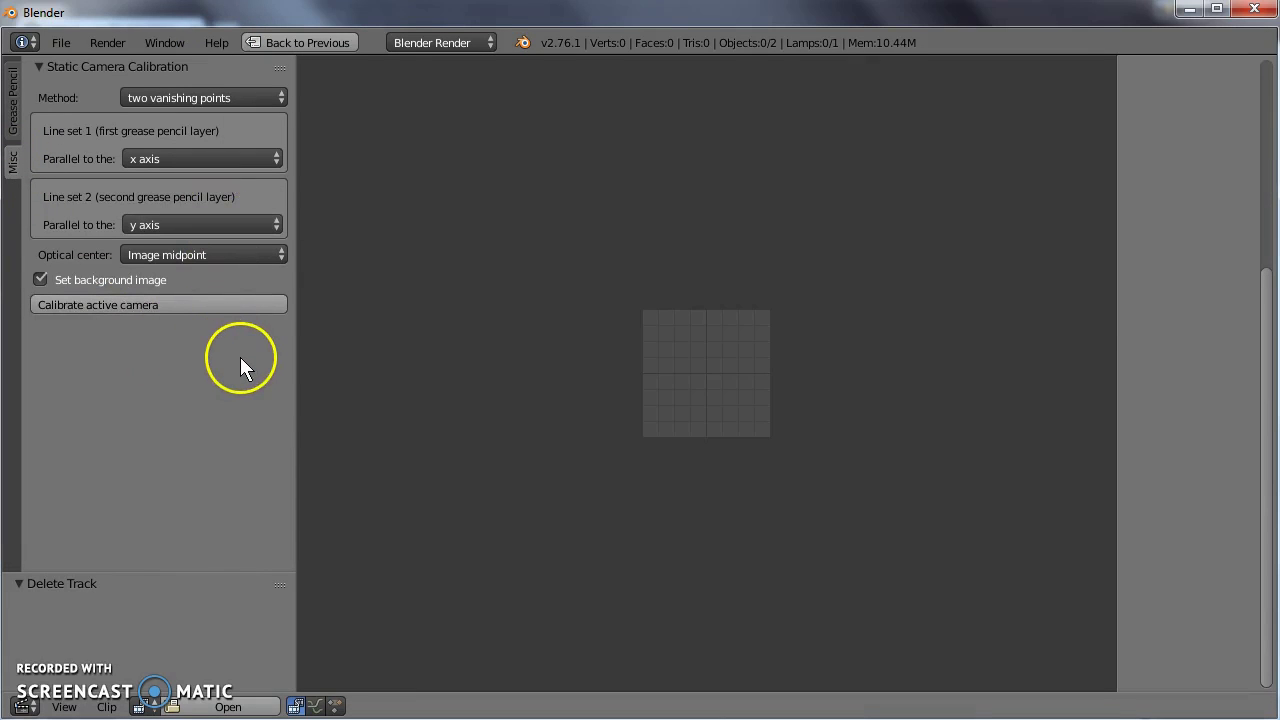
Step: Load Wall shot.jpg from the Photogrametry folder as the clip
click(228, 706)
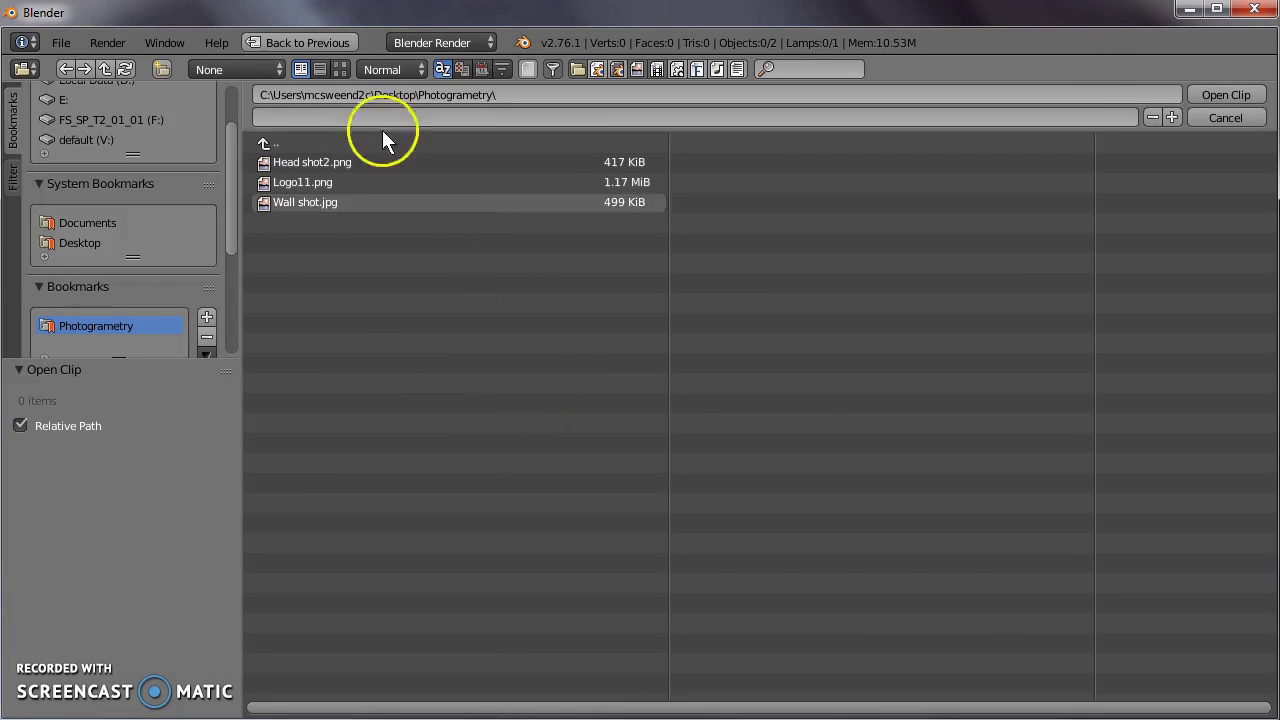
click(299, 202)
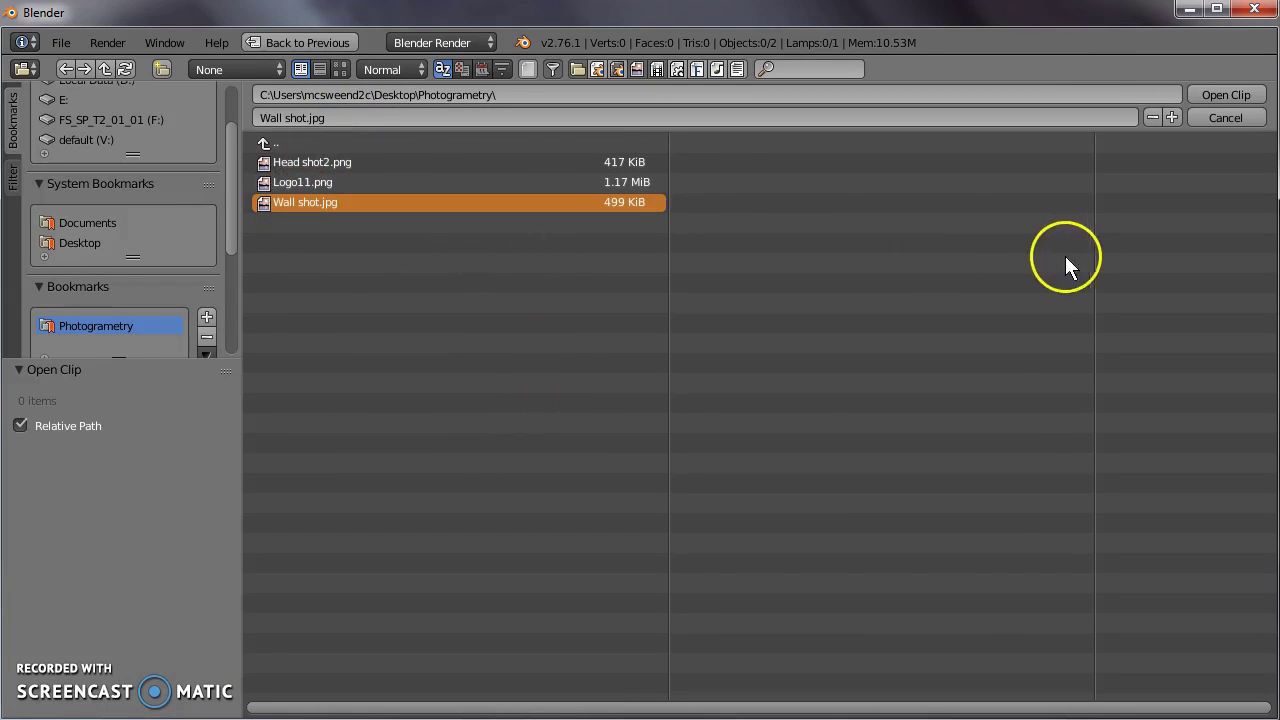
click(340, 69)
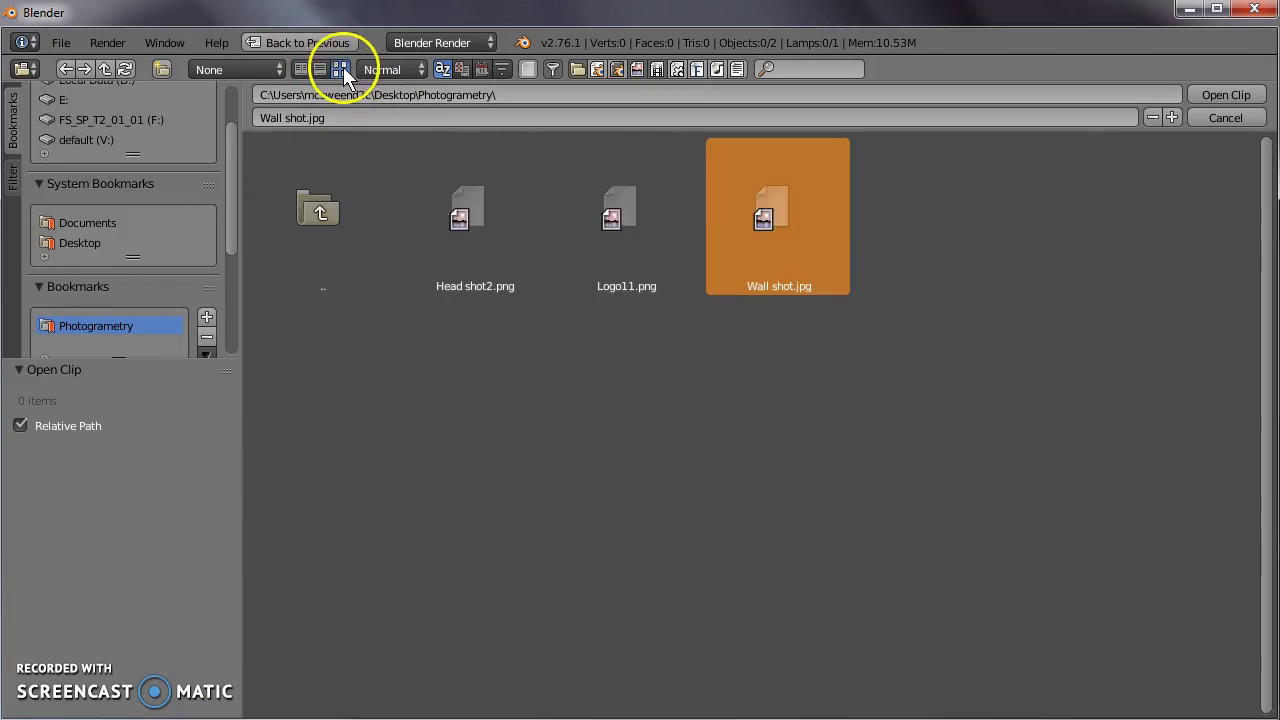
click(1210, 94)
scroll(620, 440, down, 3)
scroll(718, 318, up, 2)
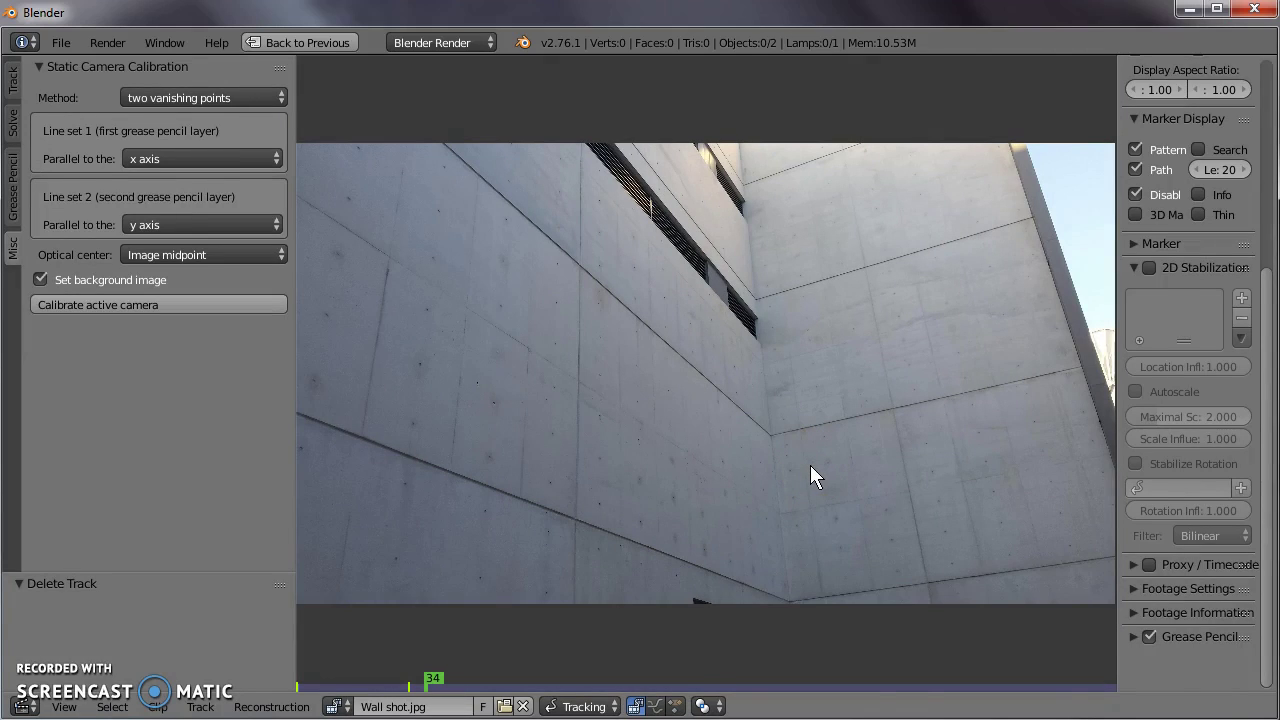
Step: Examine the scene camera in the enlarged 3D view and return to the maximized clip editor with the whole wall photo framed
key(ctrl+Up)
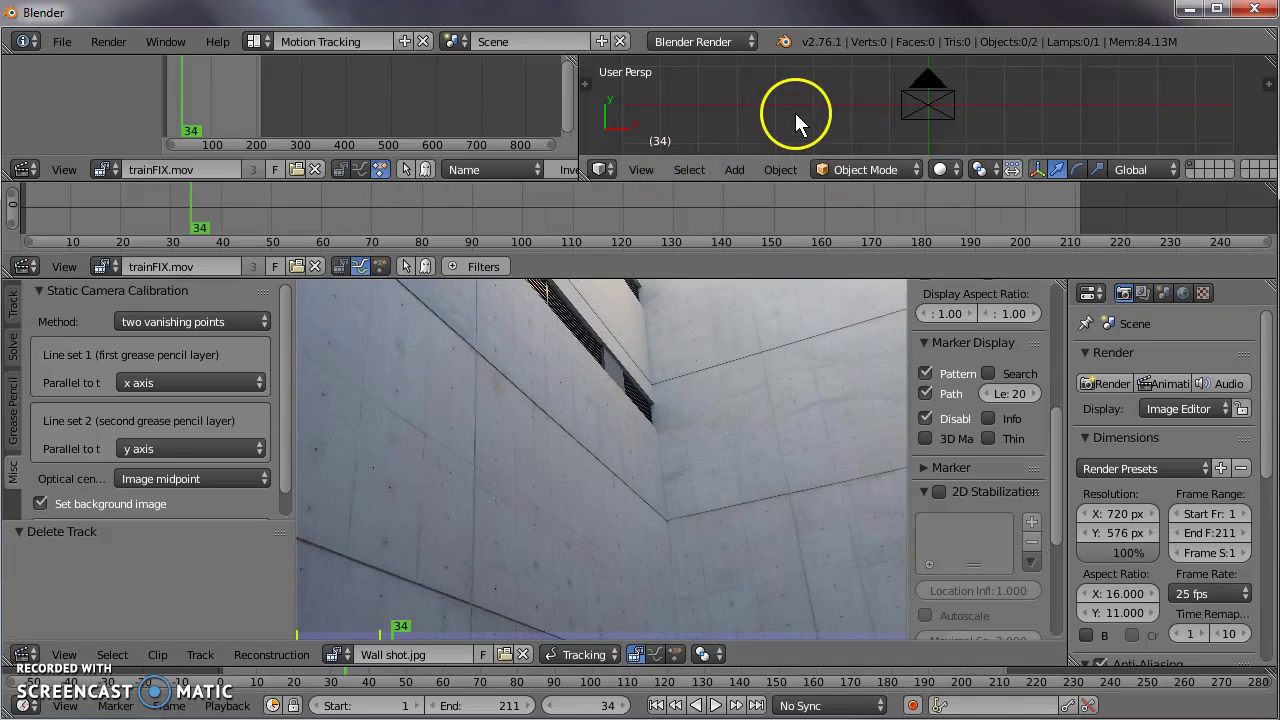
key(ctrl+Up)
middle_drag(678, 433, 637, 385)
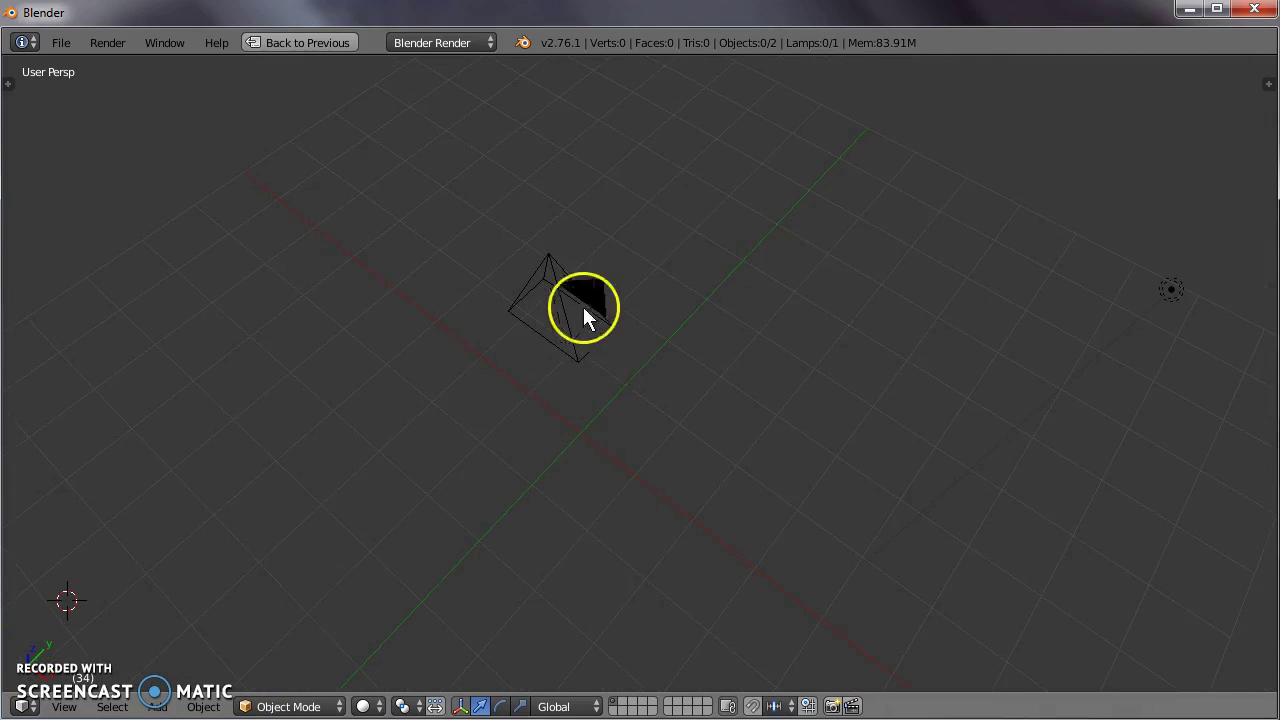
key(ctrl+Up)
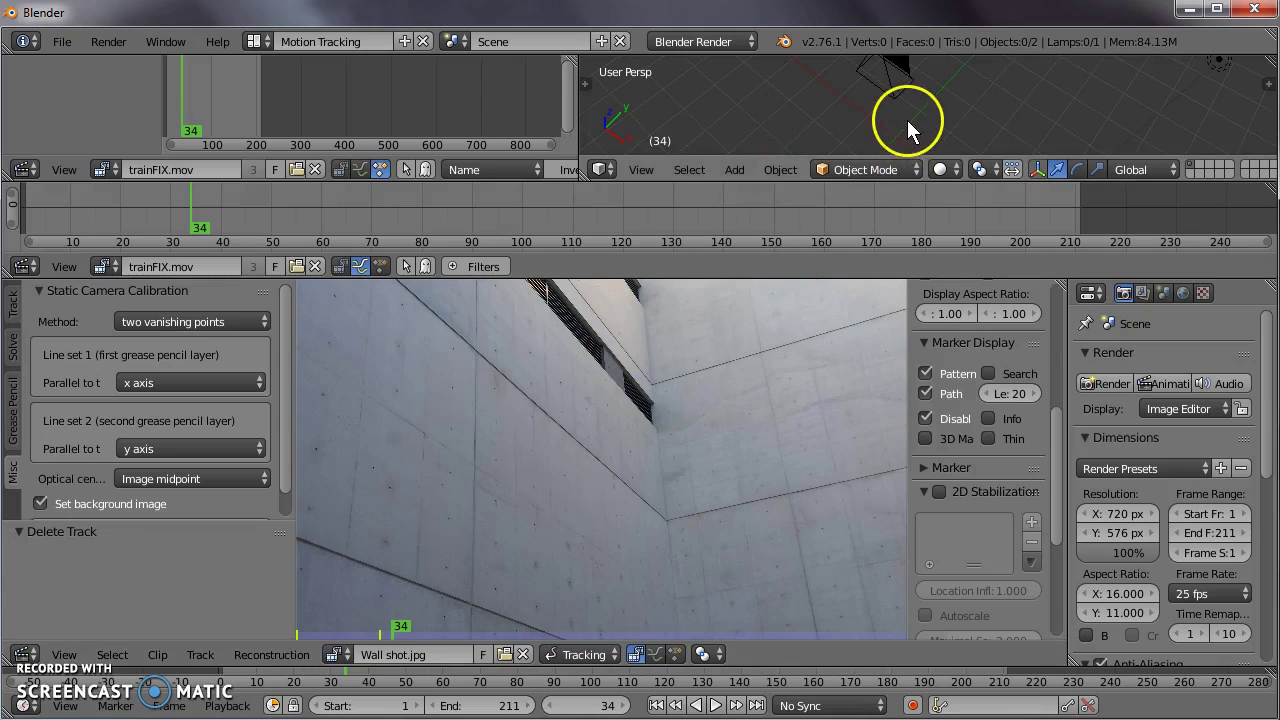
key(KP_4)
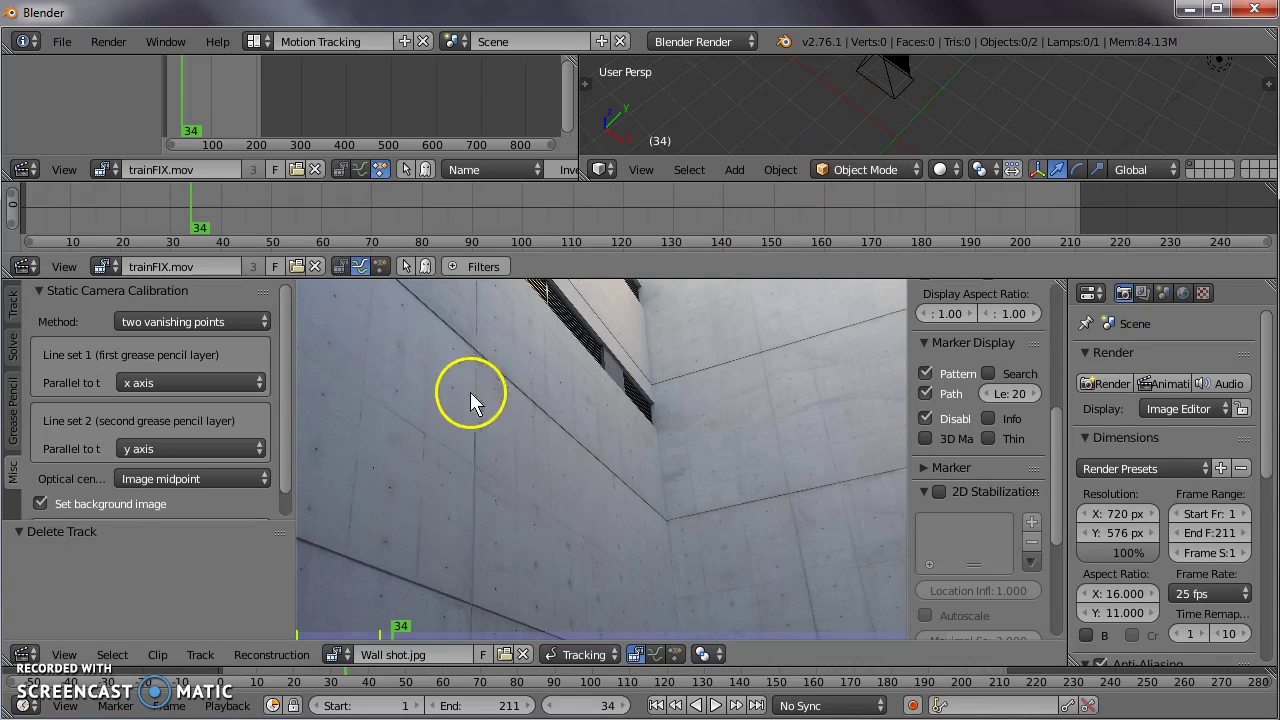
key(Home)
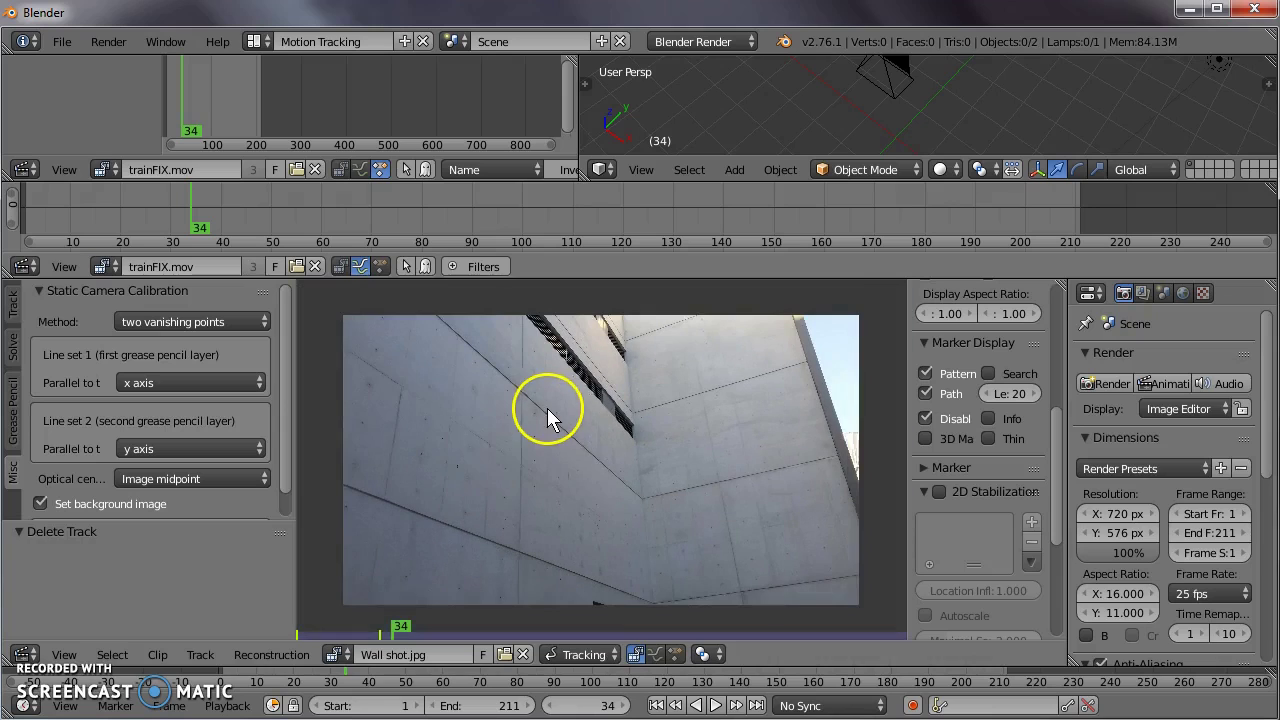
key(ctrl+Up)
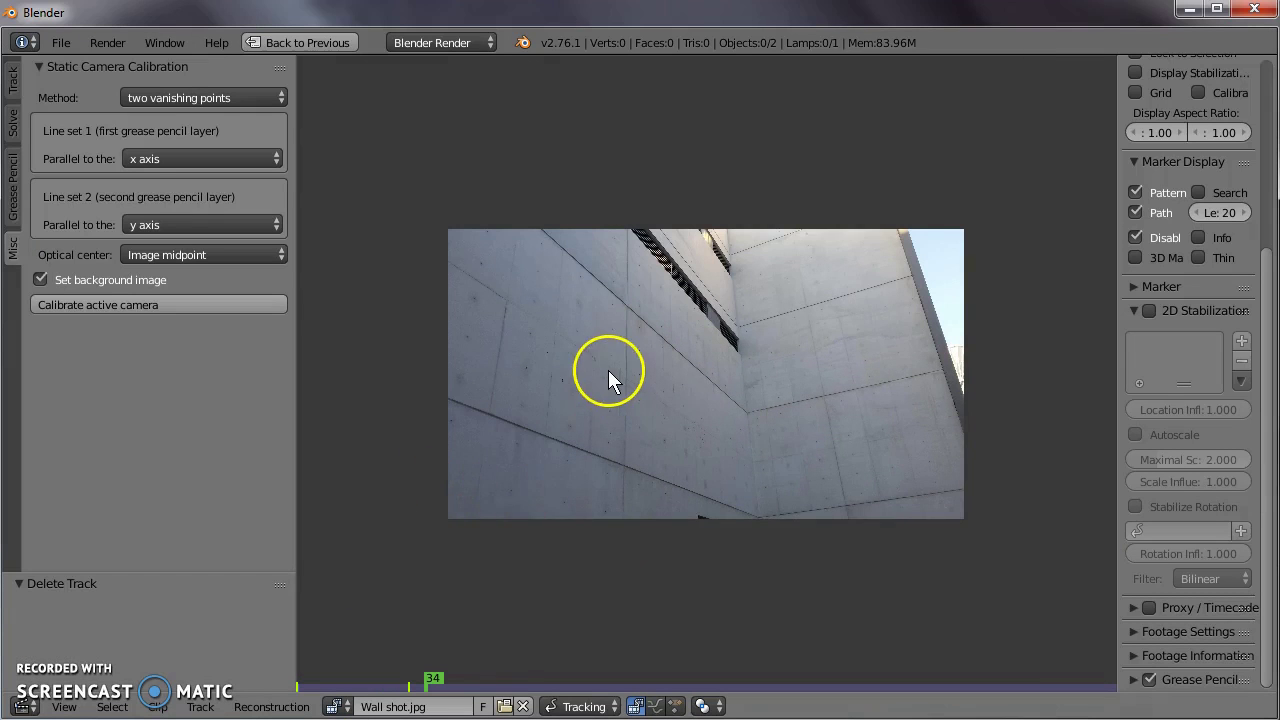
scroll(609, 371, up, 1)
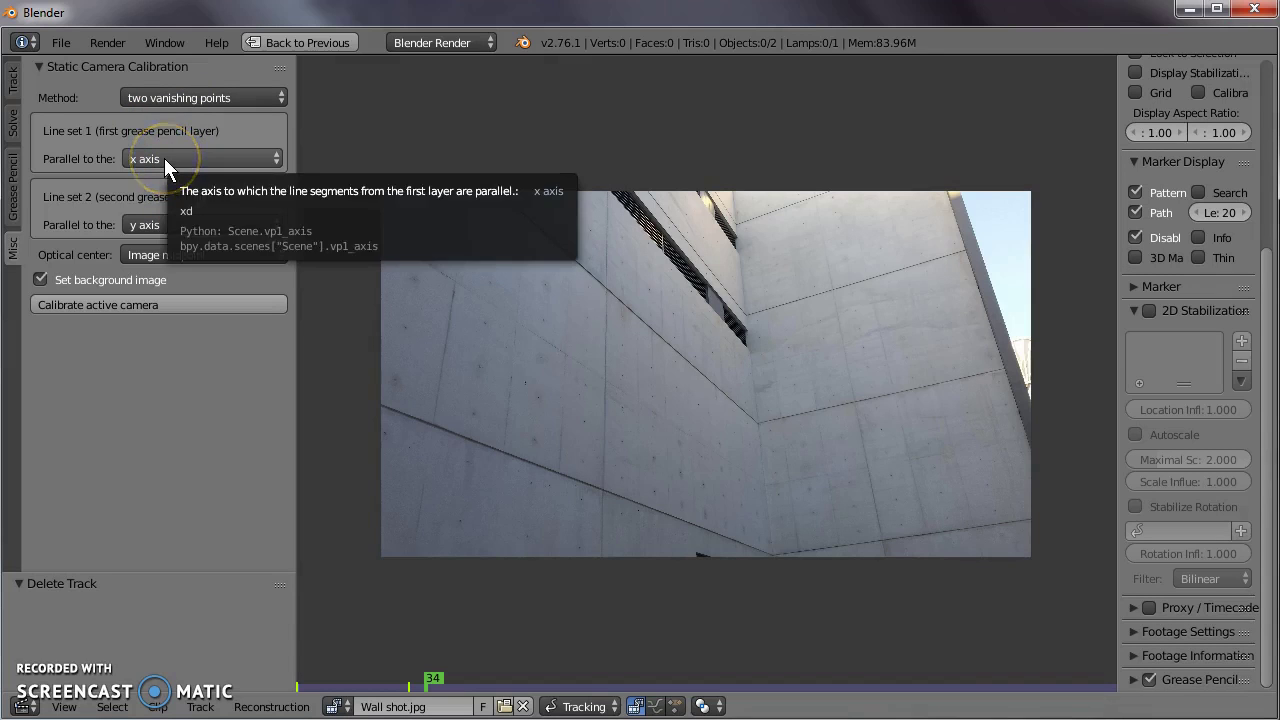
Step: Create a new grease pencil data-block for the clip and add a first layer to it
click(14, 190)
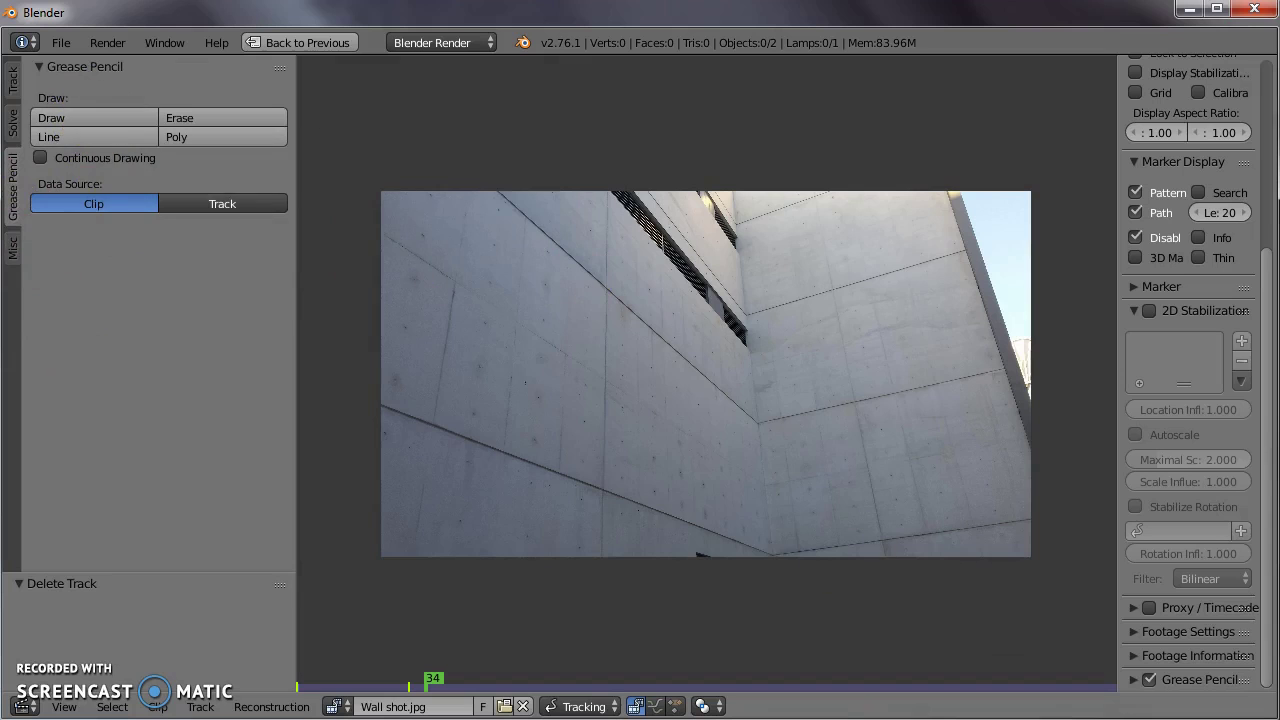
click(1140, 678)
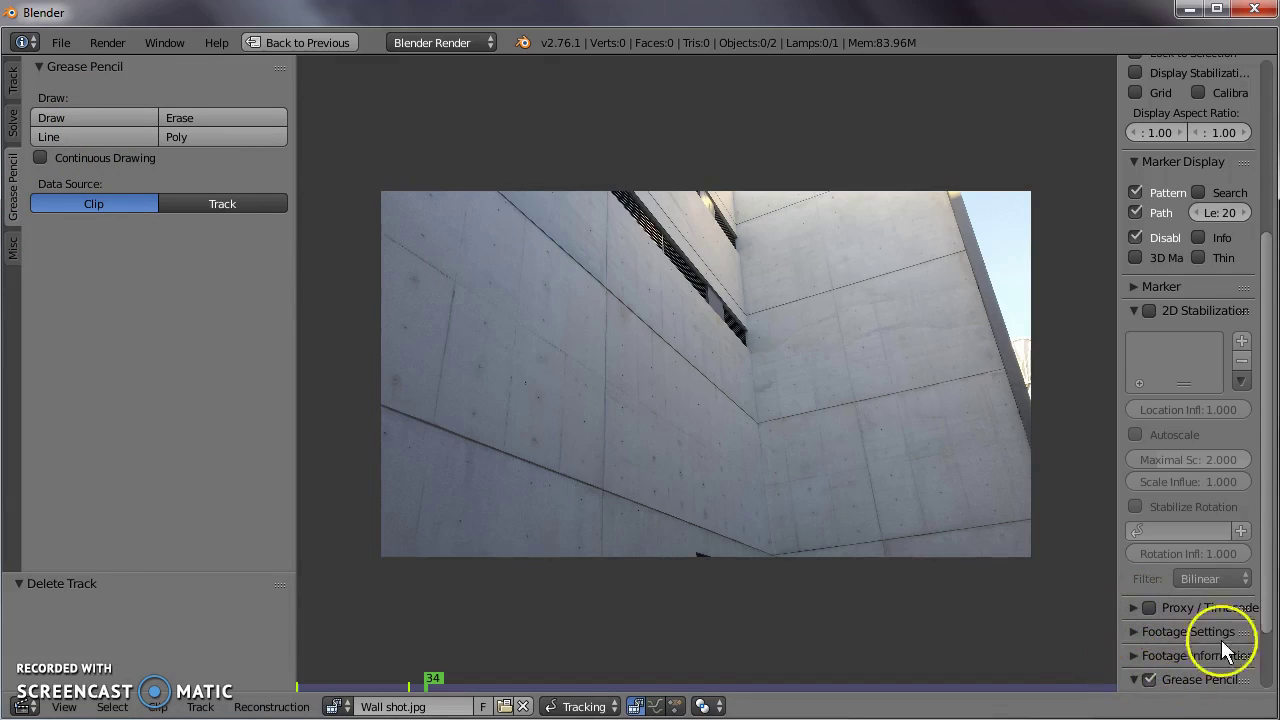
scroll(1229, 634, down, 2)
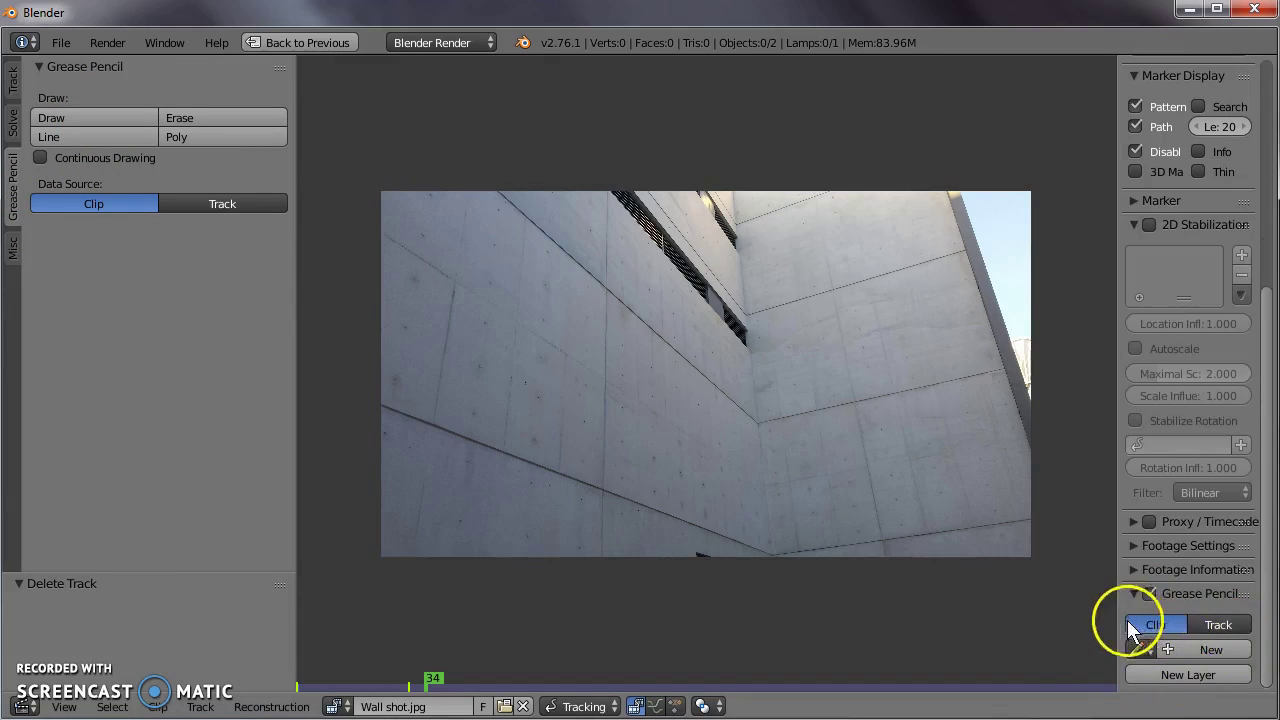
drag(1119, 625, 1029, 629)
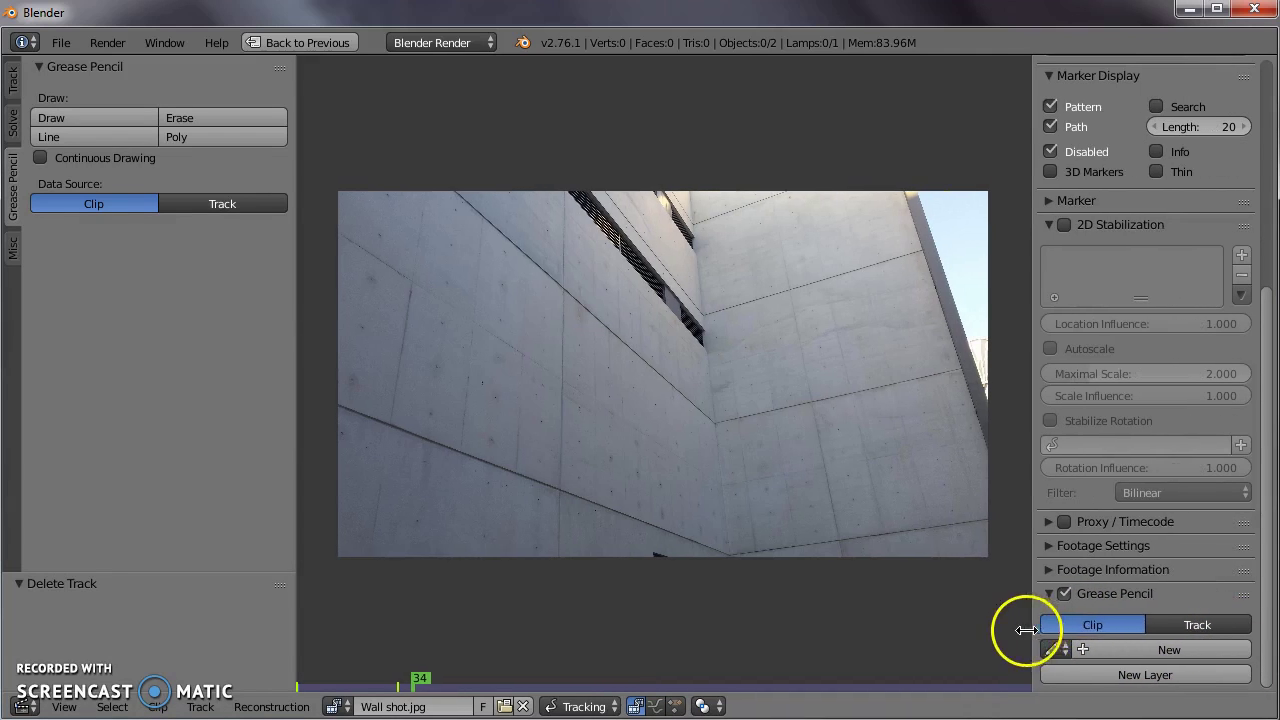
click(1157, 651)
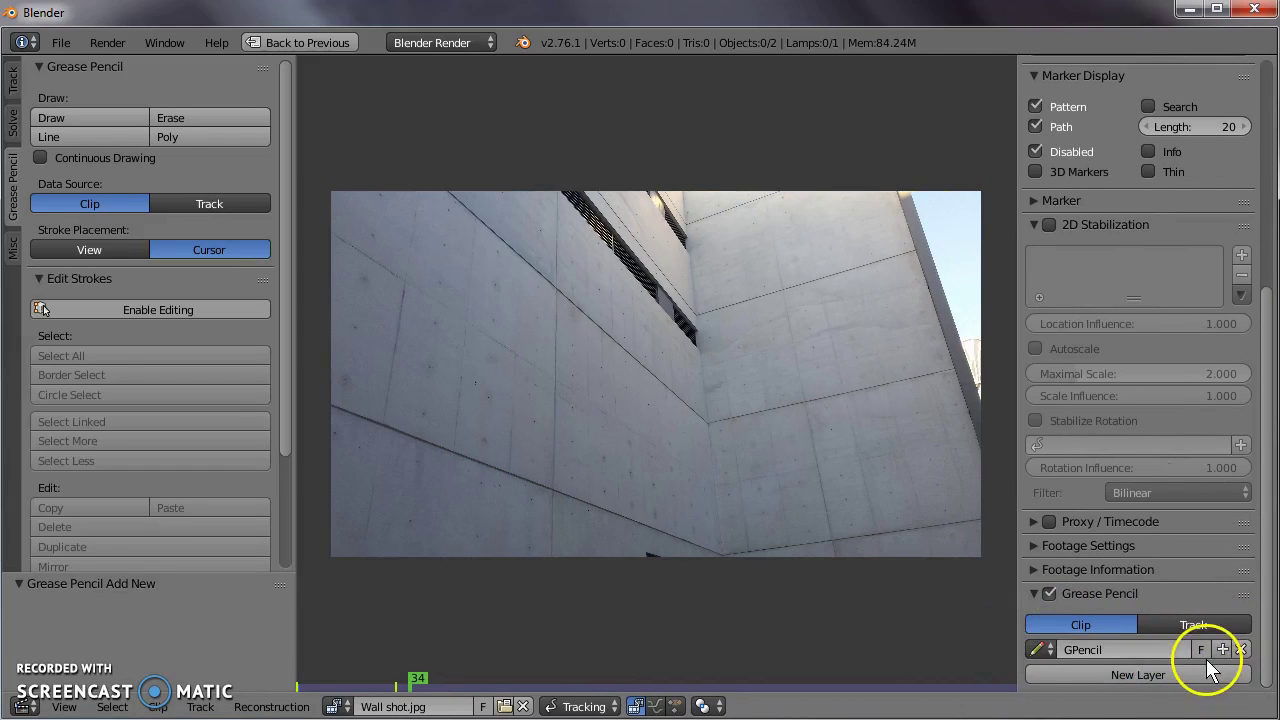
click(1155, 680)
Step: Set the first layer's stroke color to green and trace the two long receding seams on the left wall with straight lines
scroll(1155, 640, down, 5)
click(1054, 495)
drag(1099, 259, 1102, 249)
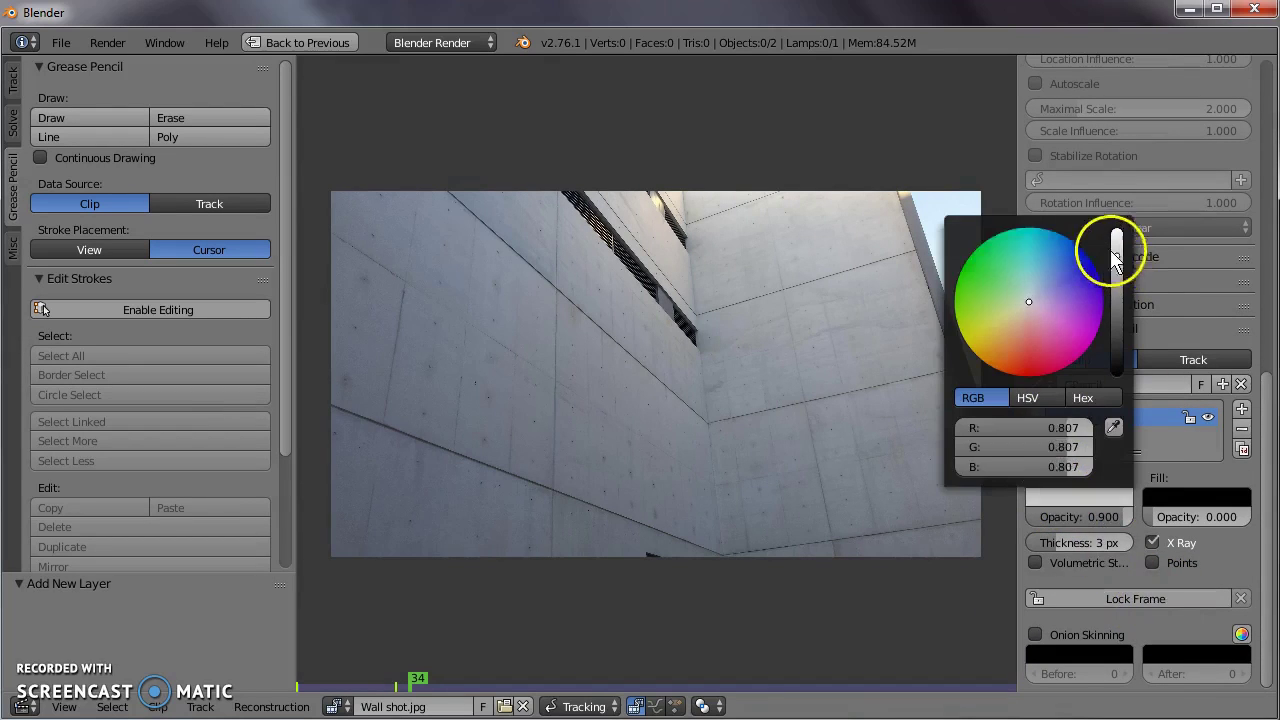
drag(975, 270, 927, 230)
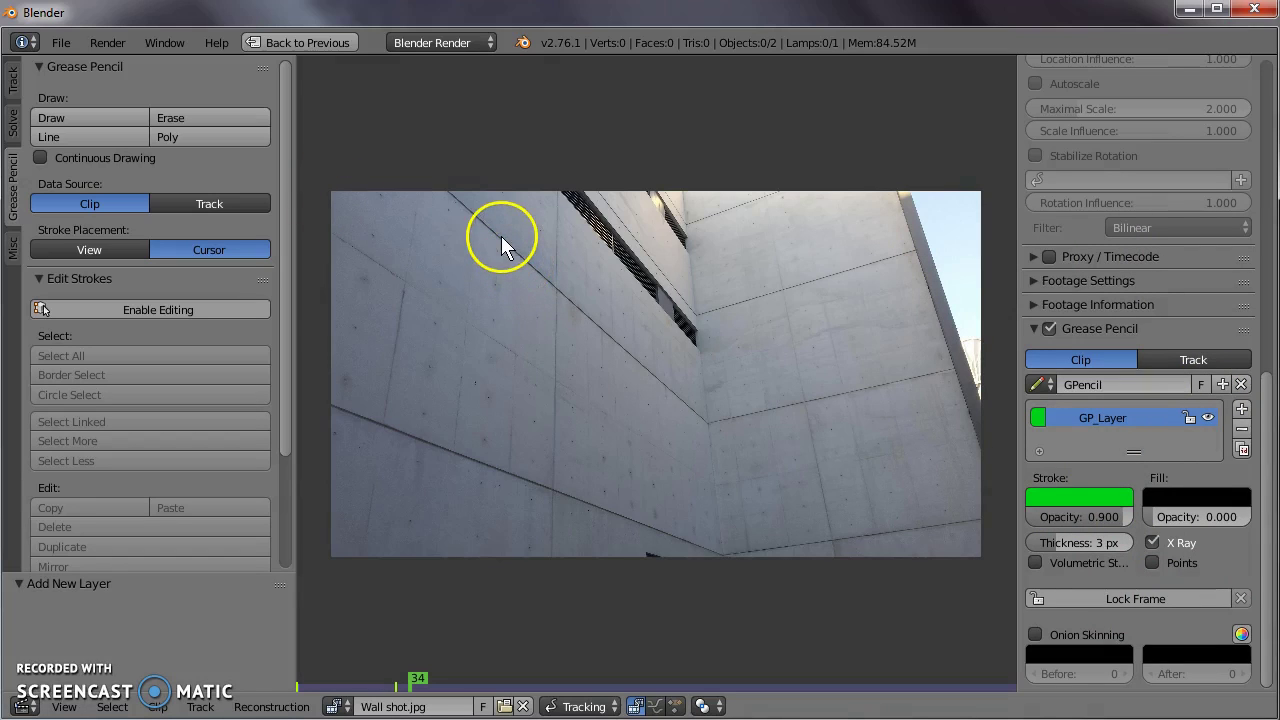
mouse_move(501, 239)
mouse_down()
mouse_move(720, 444)
mouse_move(708, 413)
mouse_up()
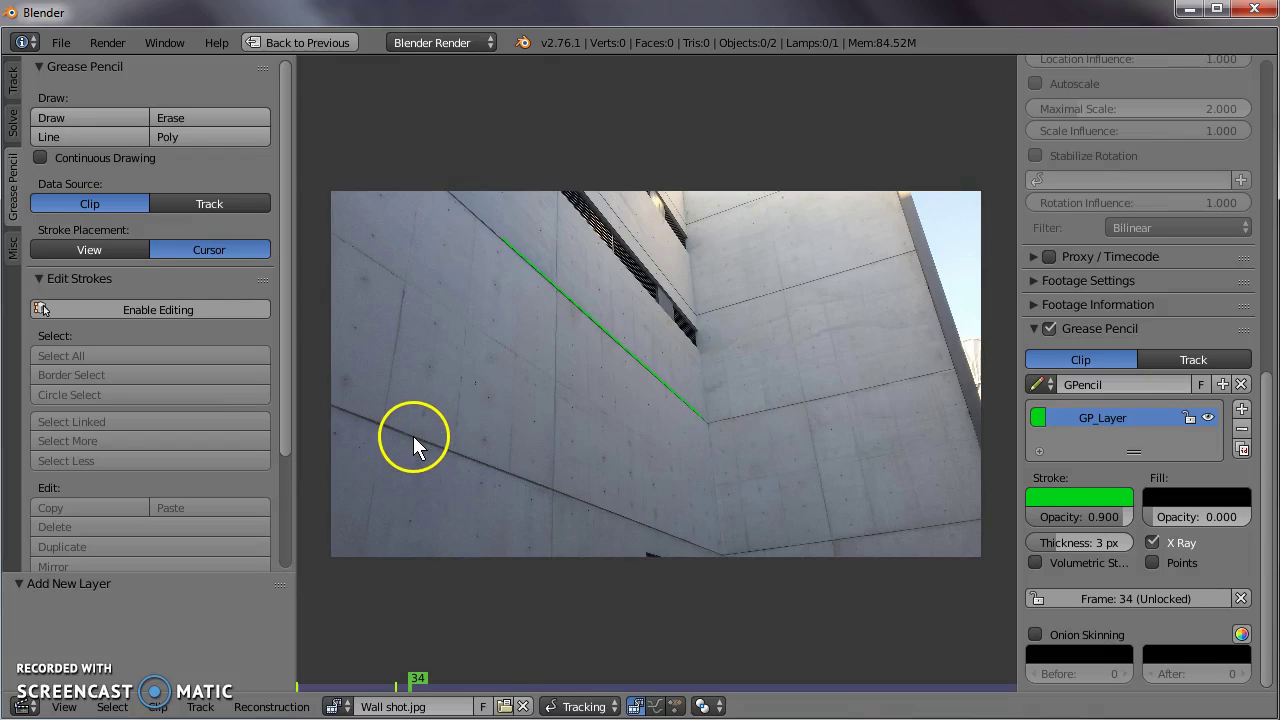
mouse_move(413, 436)
mouse_down()
mouse_move(598, 550)
mouse_move(701, 538)
mouse_up()
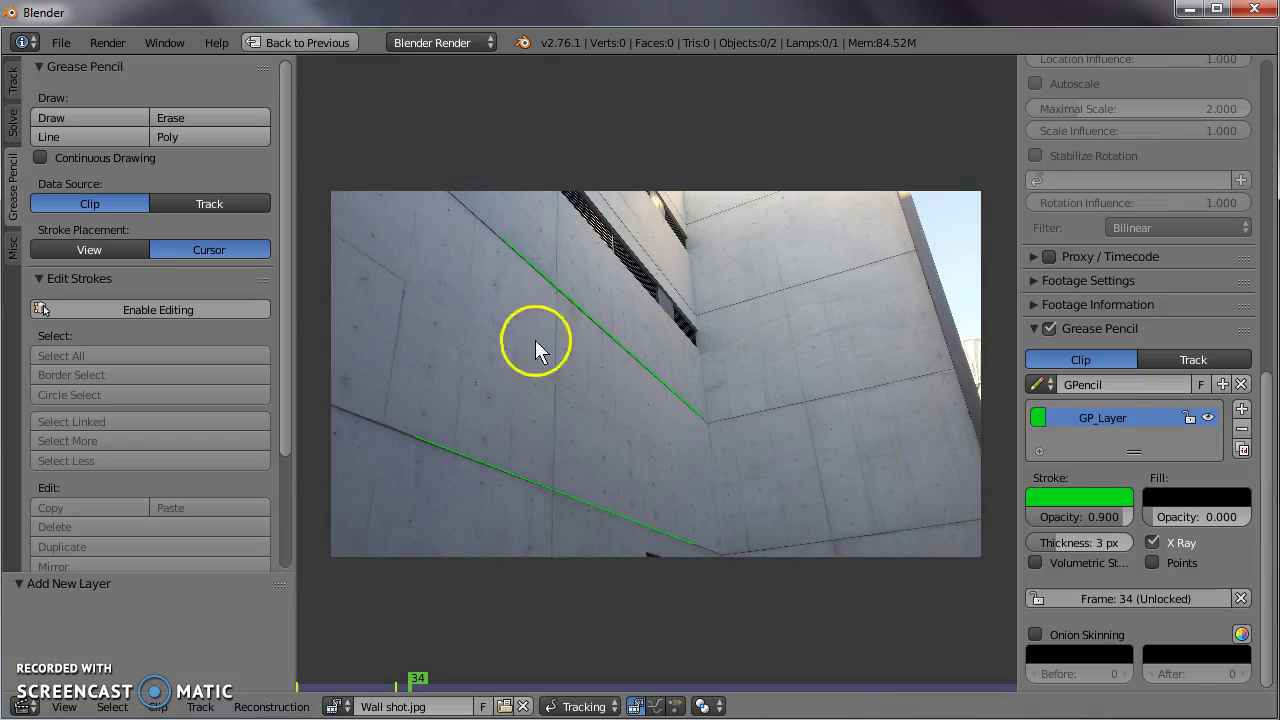
Step: Add a second grease pencil layer for line set 2 and set its stroke color to magenta
click(1241, 408)
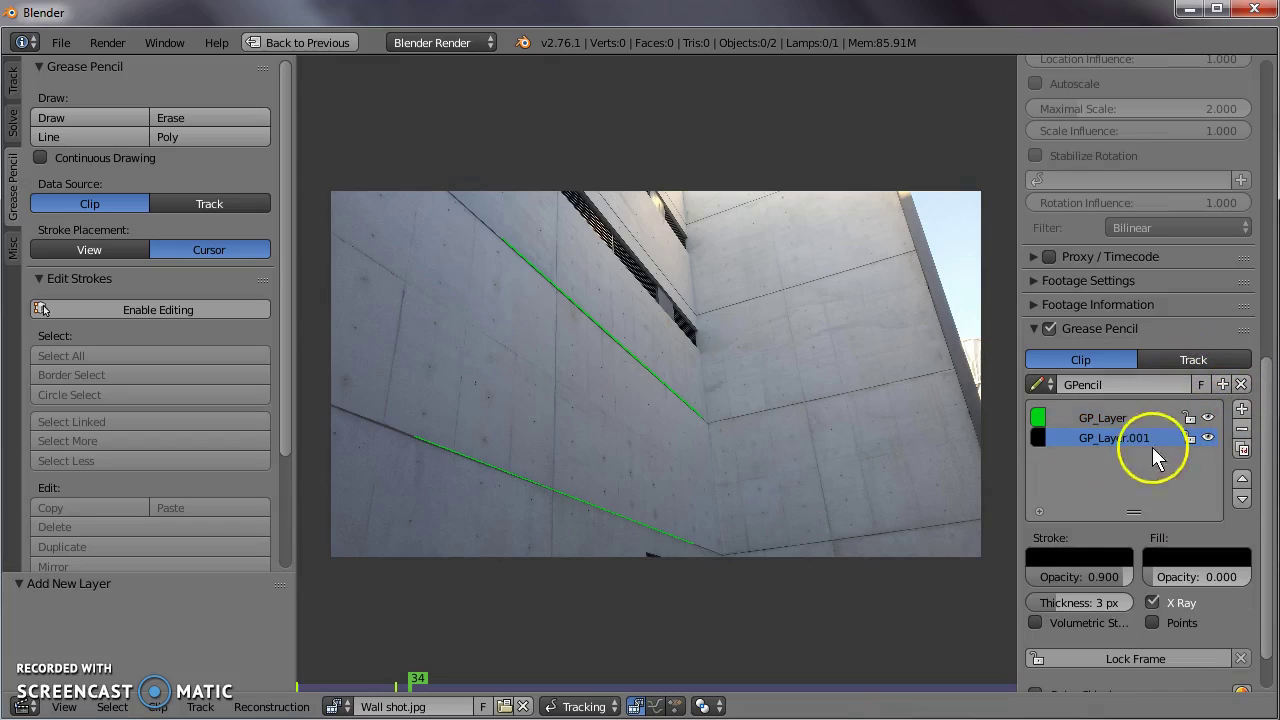
click(13, 250)
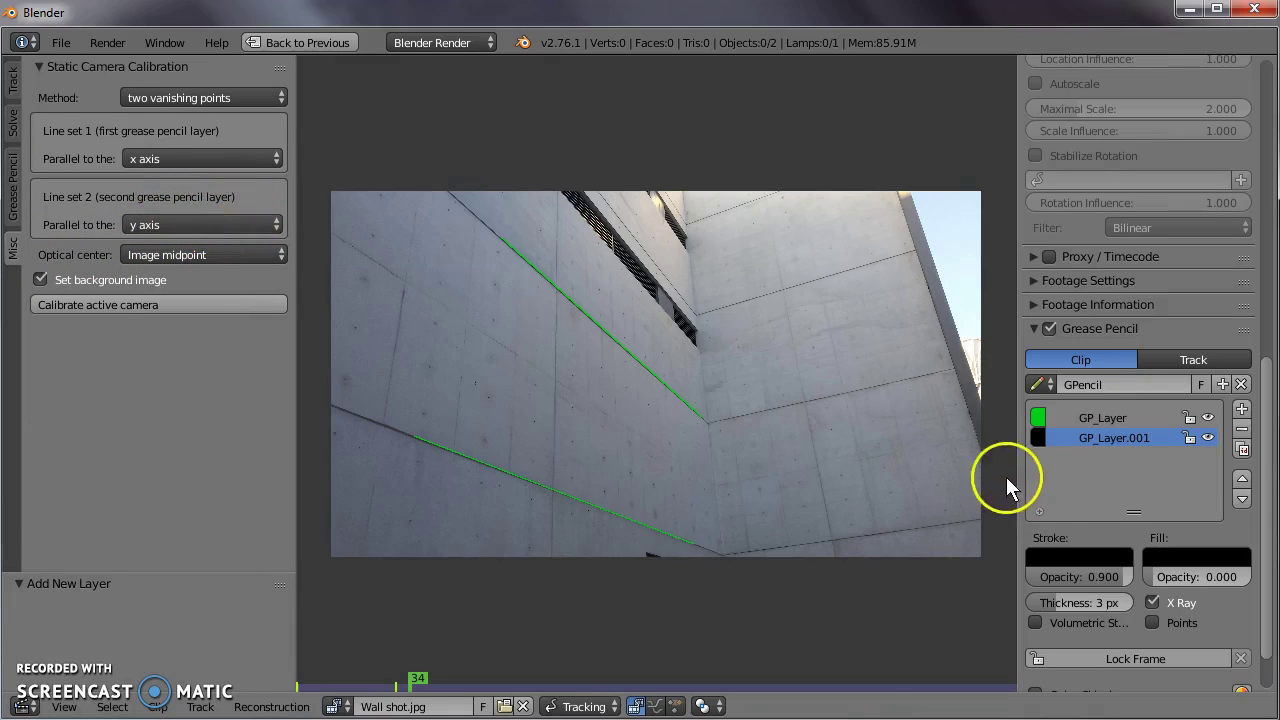
click(1085, 555)
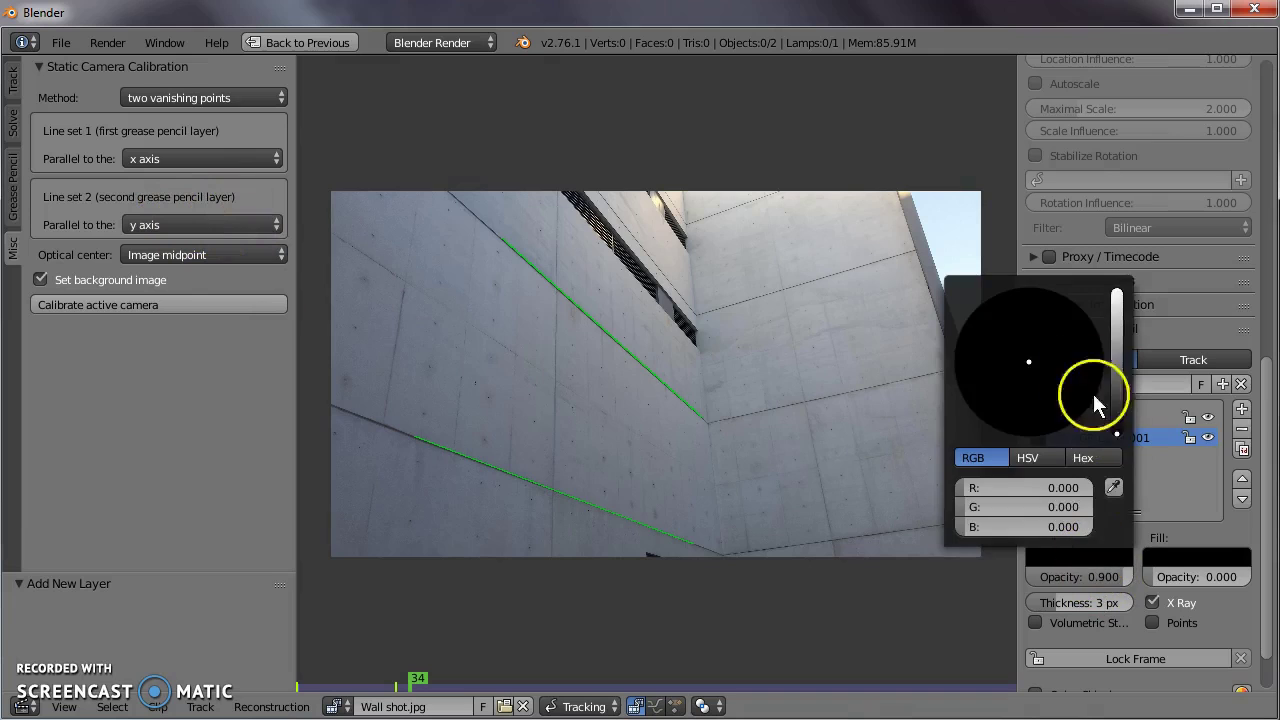
click(1117, 310)
mouse_move(1063, 337)
mouse_down()
mouse_move(1074, 423)
mouse_move(1088, 407)
mouse_up()
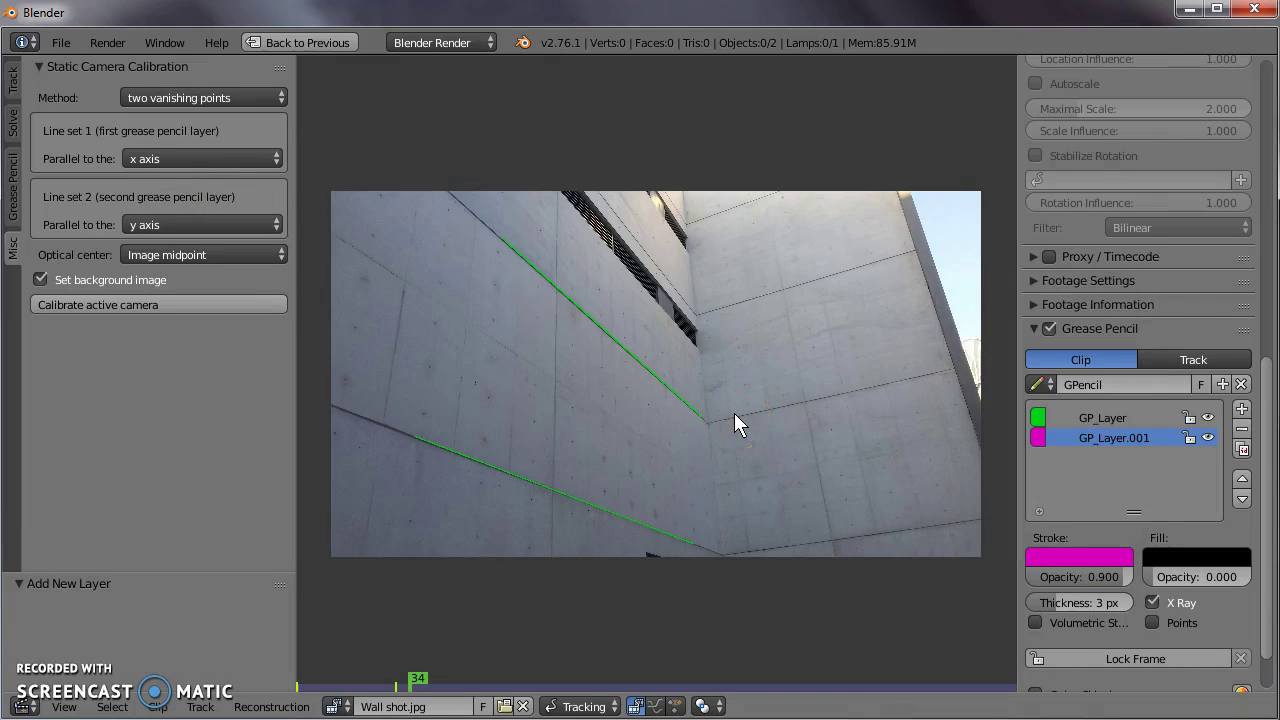
Step: Trace the middle and bottom seams of the right wall on the second layer and restore the full Motion Tracking layout
mouse_move(732, 416)
mouse_down()
mouse_move(887, 404)
mouse_move(921, 368)
mouse_up()
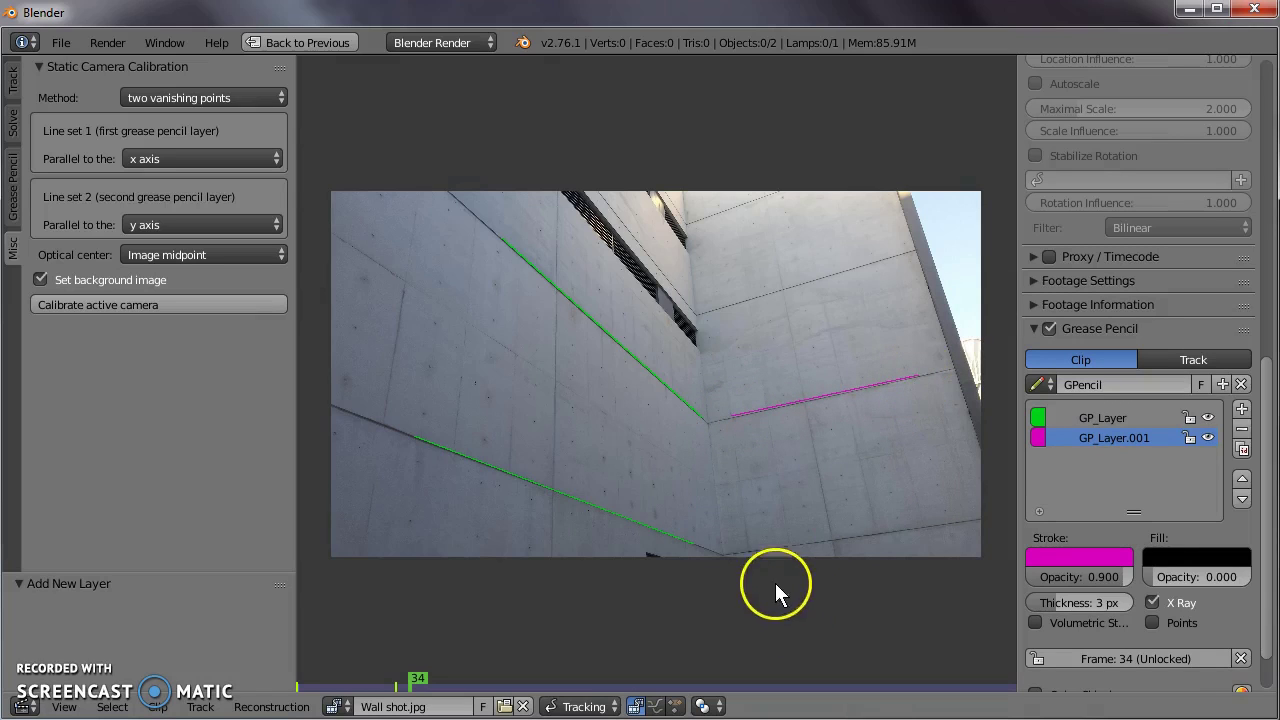
drag(752, 550, 966, 516)
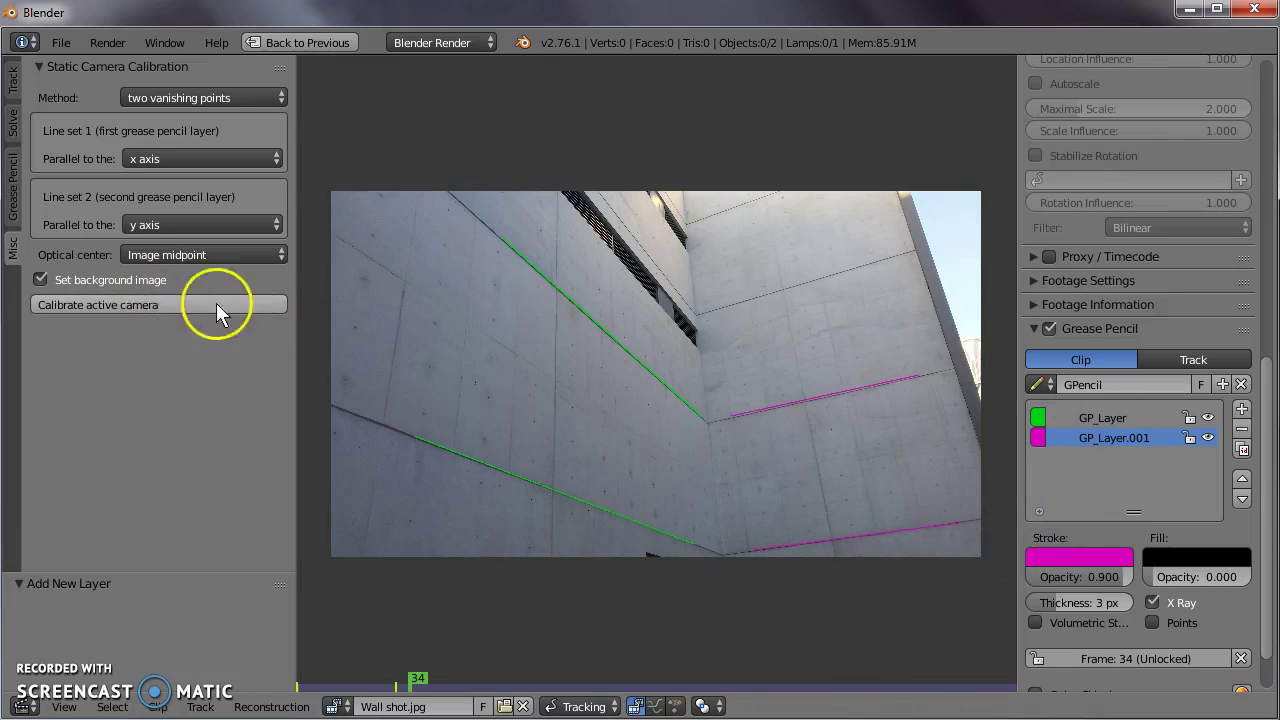
ctrl+middle_drag(213, 307, 232, 287)
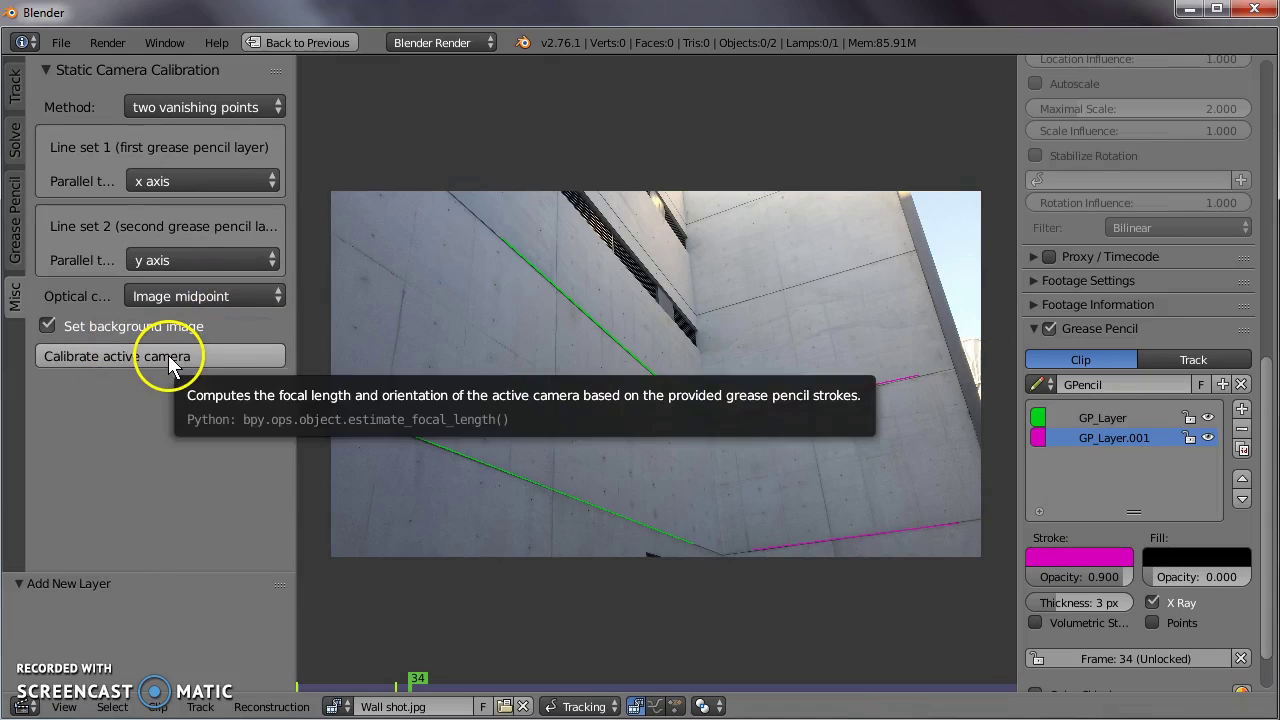
key(ctrl+Up)
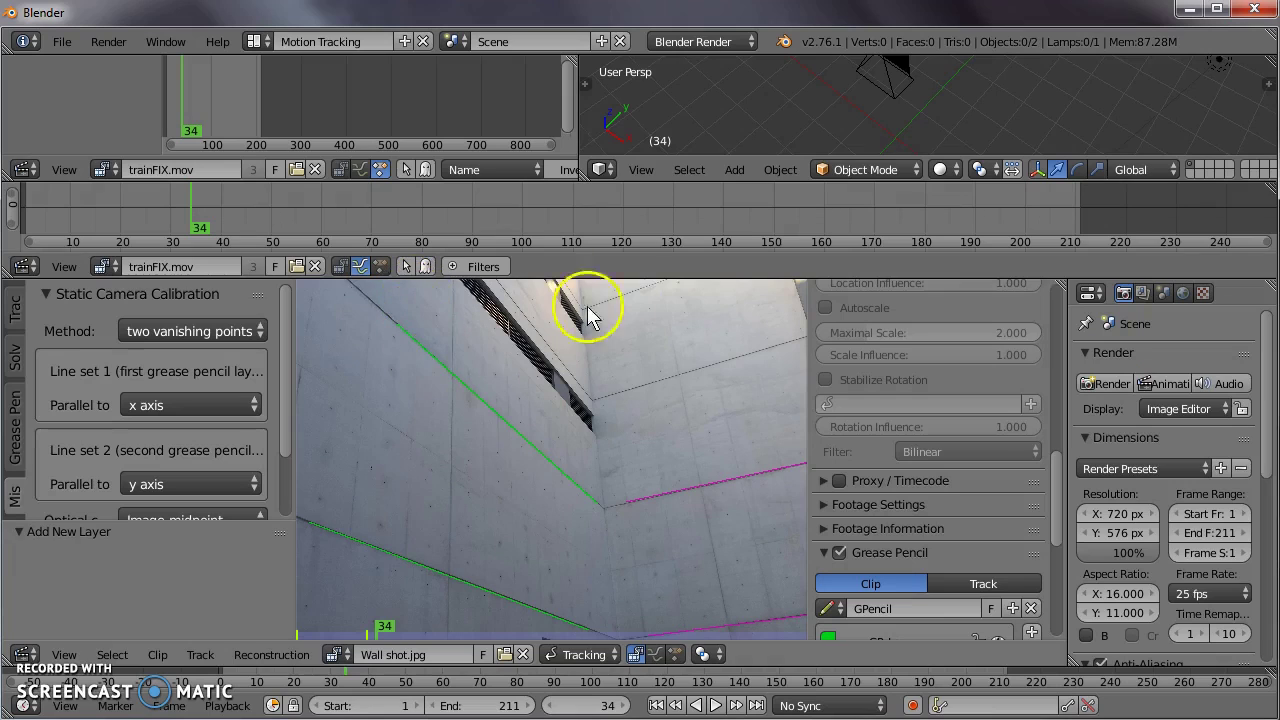
Step: Enlarge the 3D view above the clip and calibrate the active camera from the two grease pencil line sets
drag(734, 182, 733, 213)
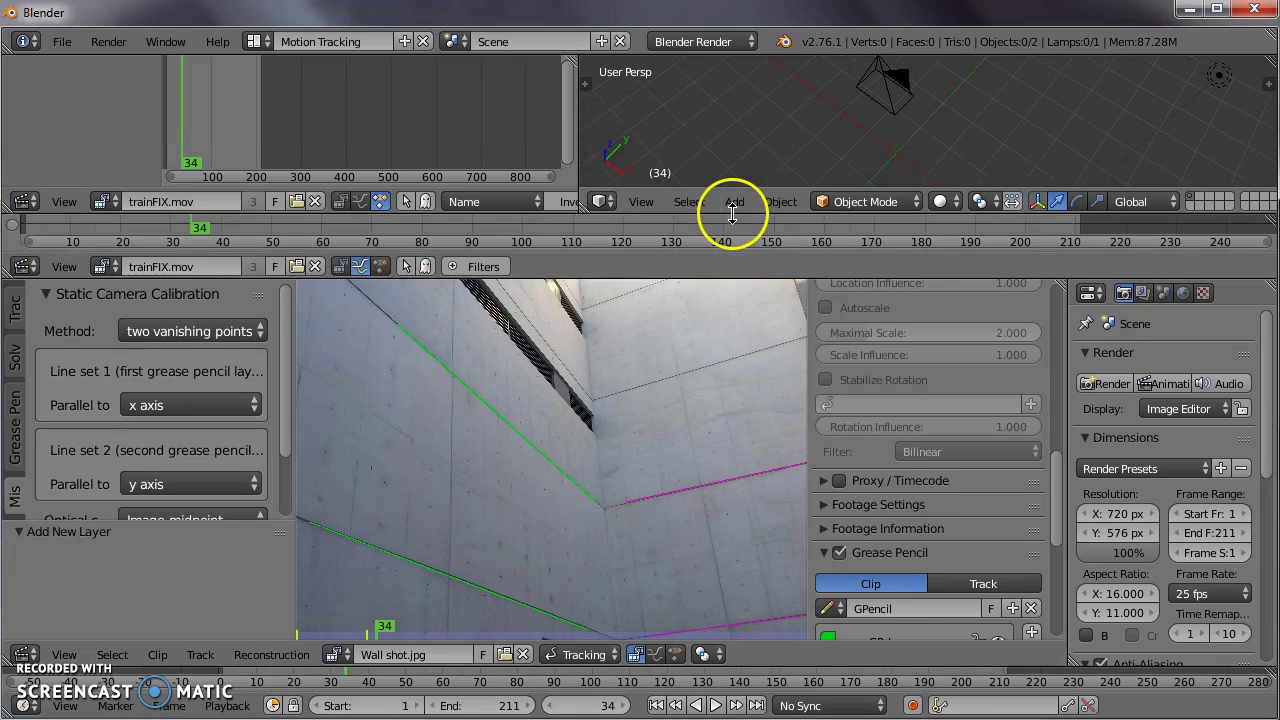
scroll(909, 115, down, 4)
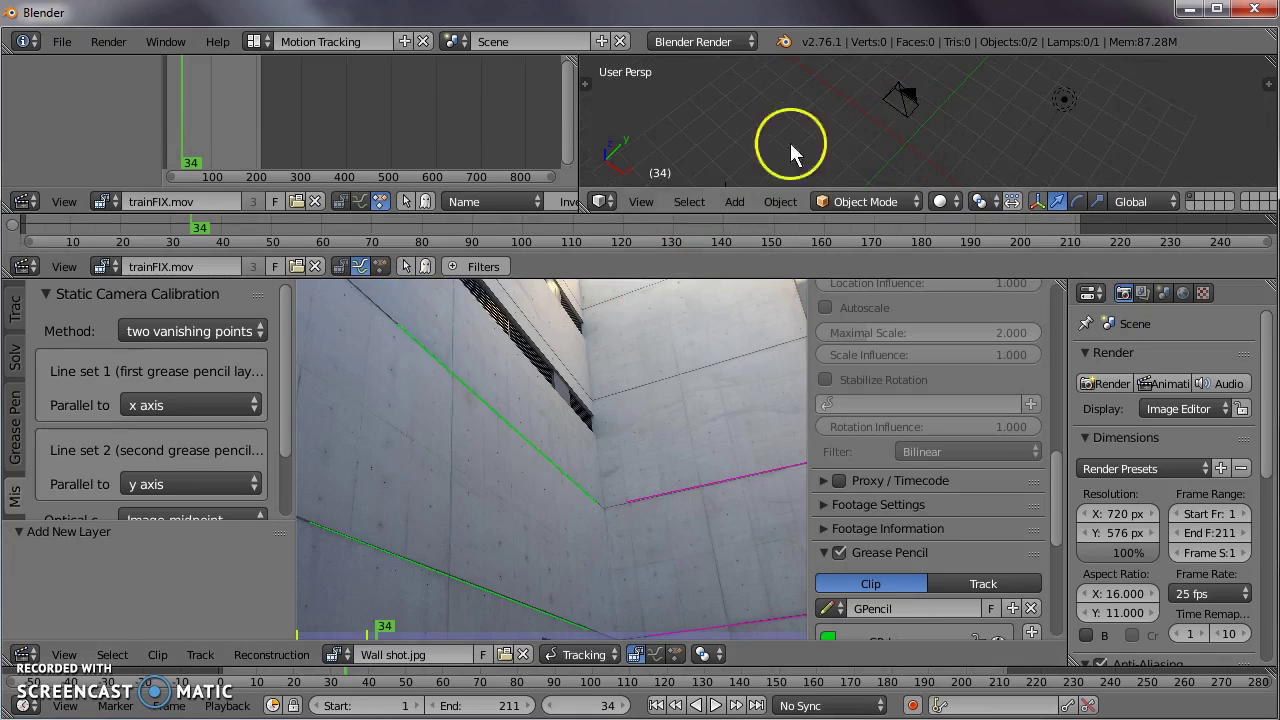
scroll(149, 514, down, 3)
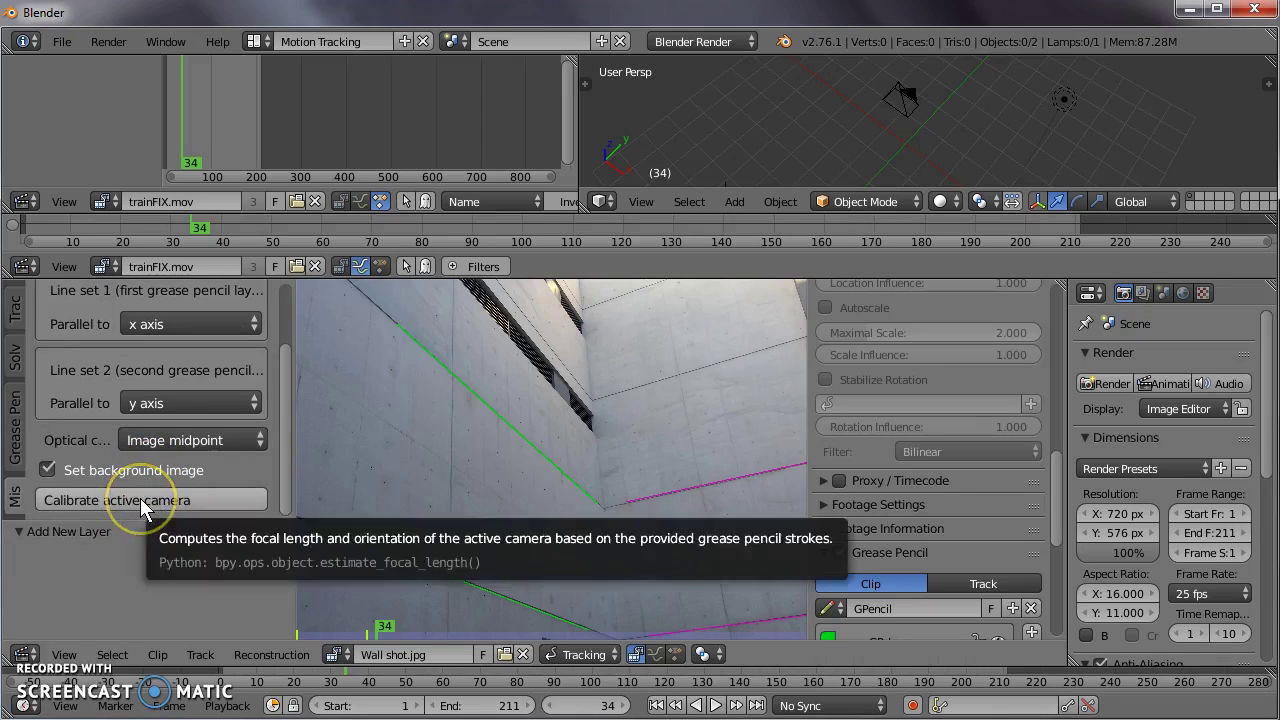
click(141, 503)
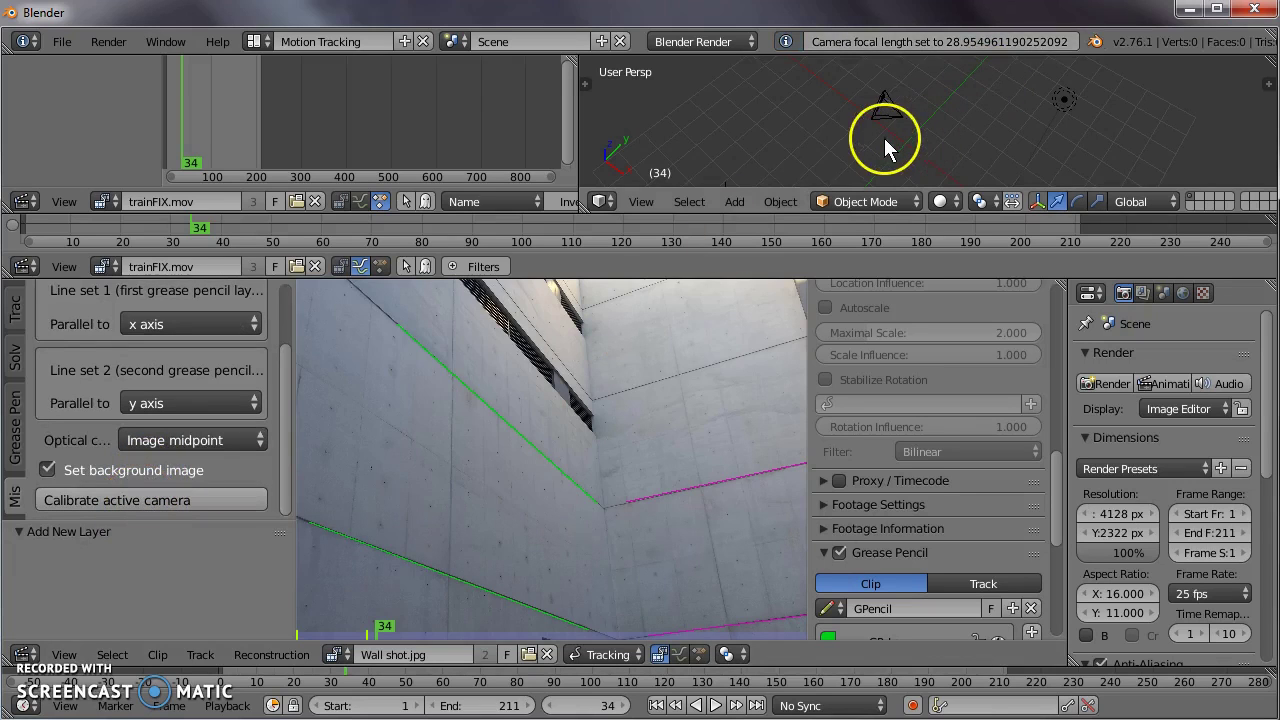
Step: Select the calibrated camera in the 3D view and look through it in the Default screen layout
mouse_move(890, 135)
middle_down()
mouse_move(858, 86)
mouse_move(897, 112)
mouse_move(880, 147)
mouse_move(857, 124)
mouse_move(891, 141)
mouse_move(844, 147)
mouse_move(895, 147)
mouse_move(869, 131)
mouse_move(897, 122)
mouse_move(889, 141)
middle_up()
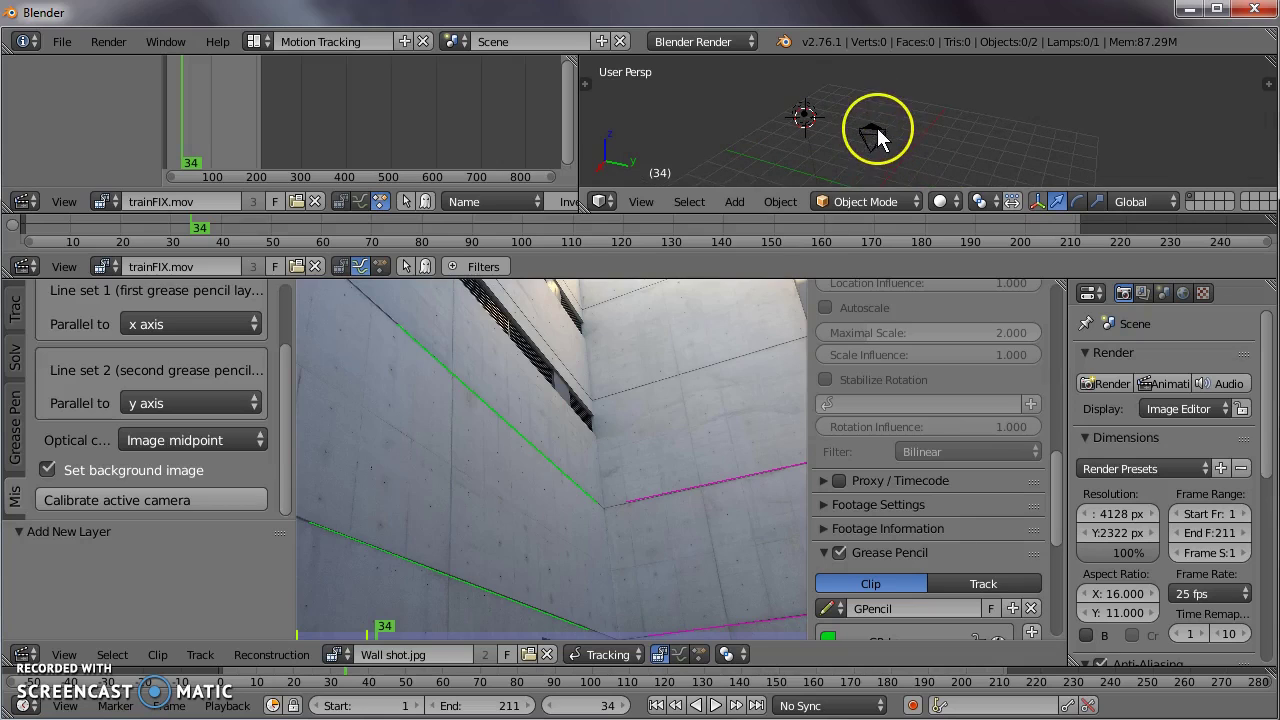
right_click(877, 128)
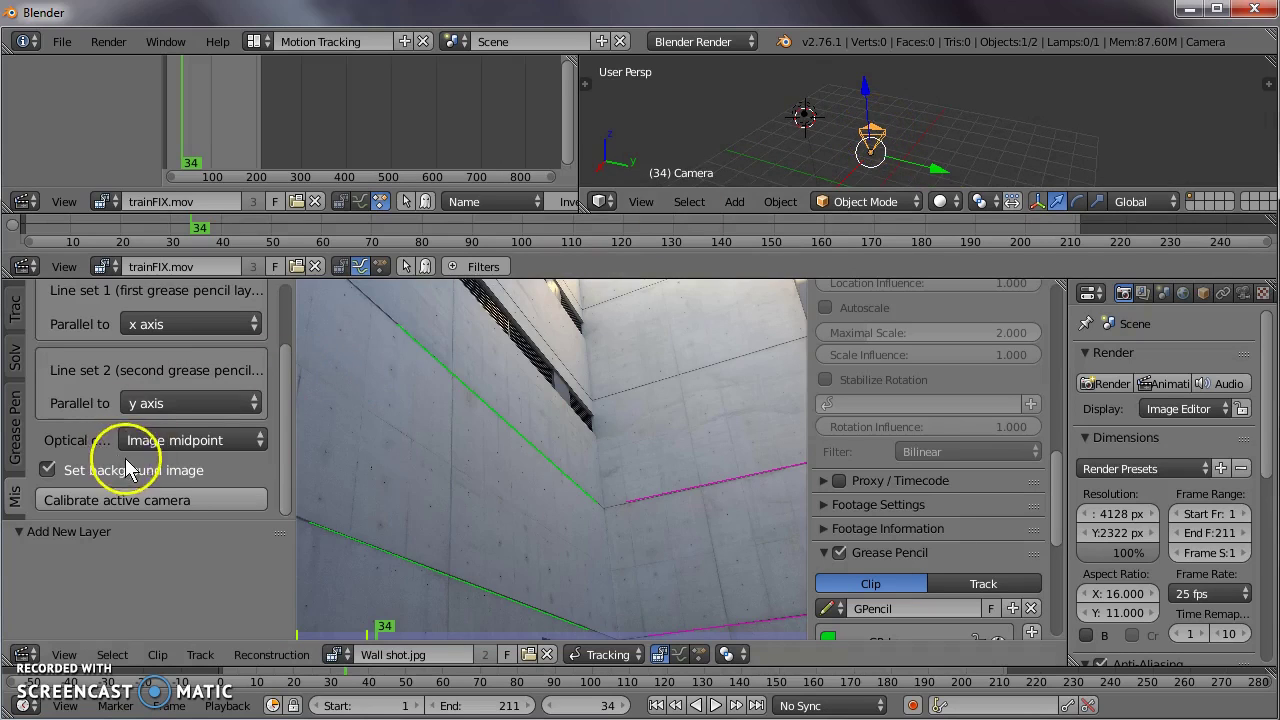
scroll(547, 397, down, 2)
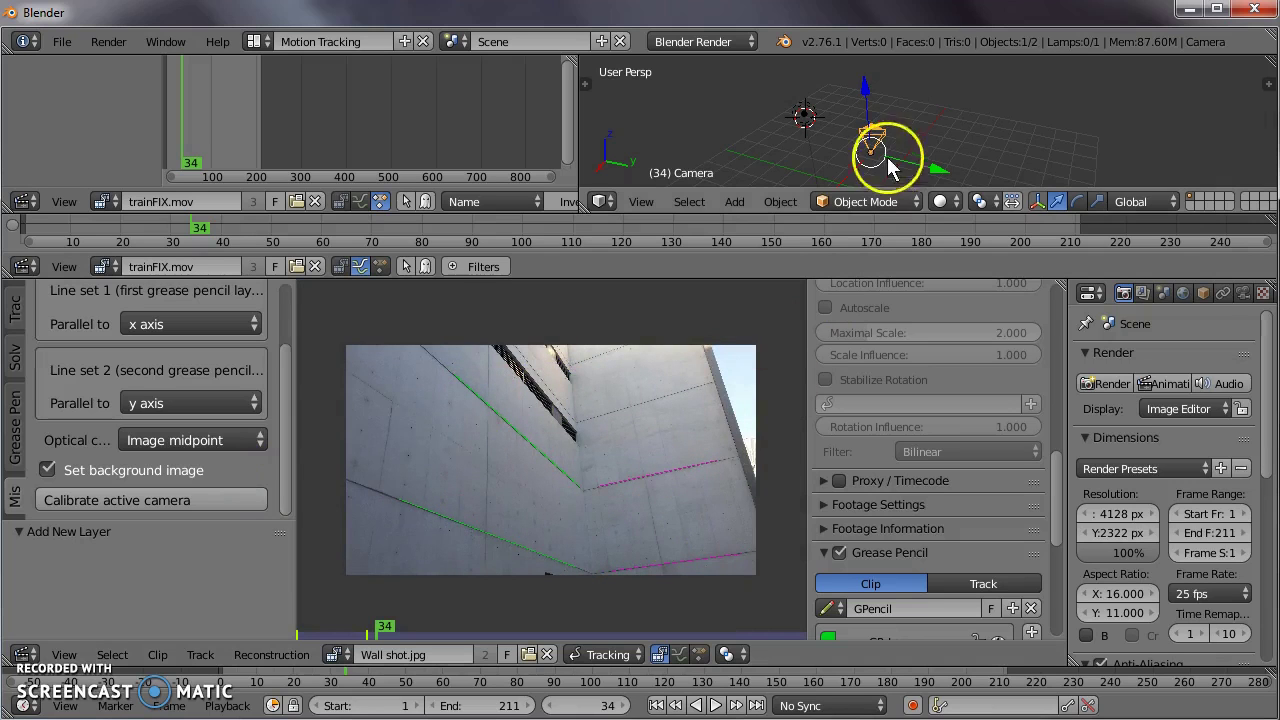
key(ctrl+Up)
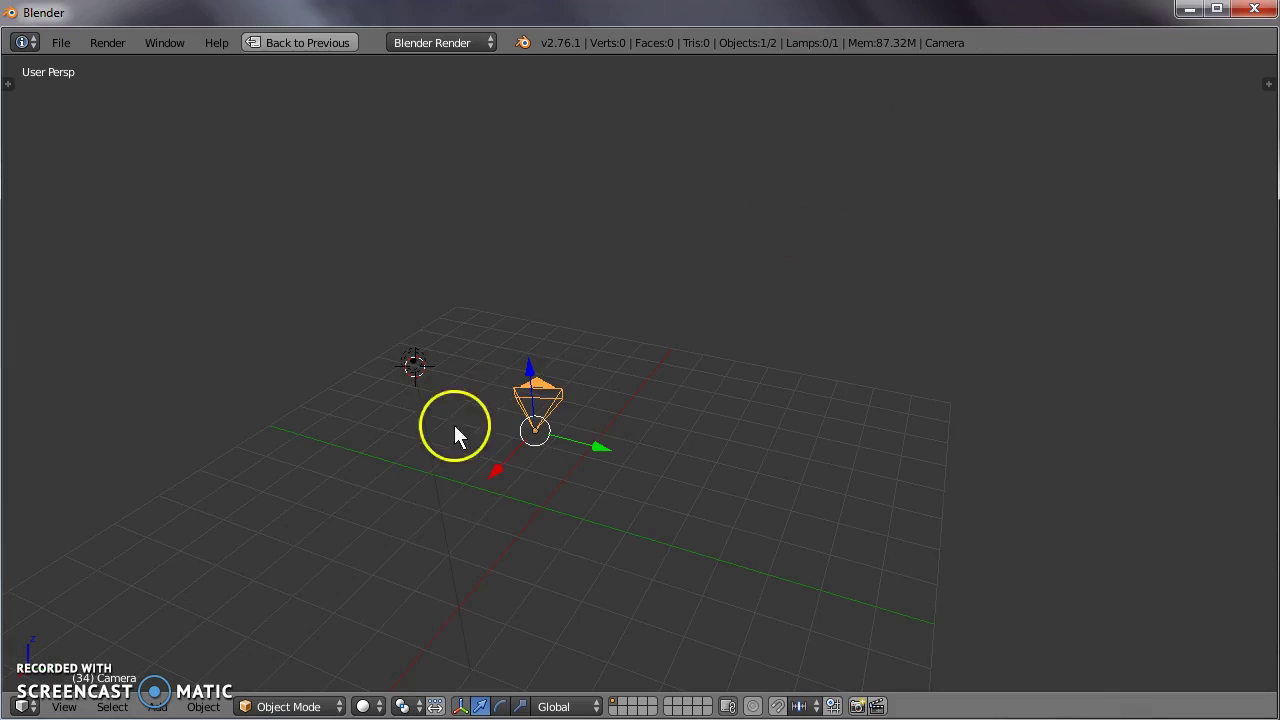
middle_drag(454, 435, 579, 354)
key(ctrl+Up)
key(KP_0)
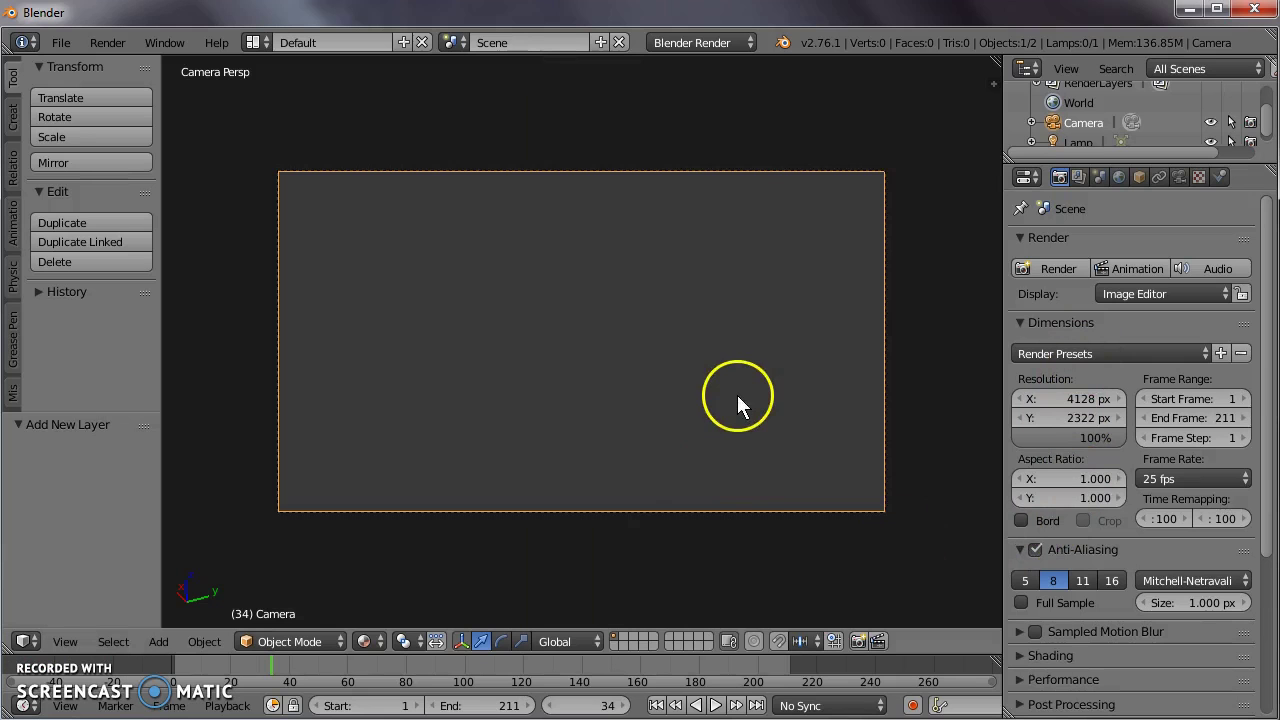
Step: Turn on background images for the 3D view and add a new image entry
key(n)
scroll(904, 384, down, 4)
scroll(905, 388, down, 8)
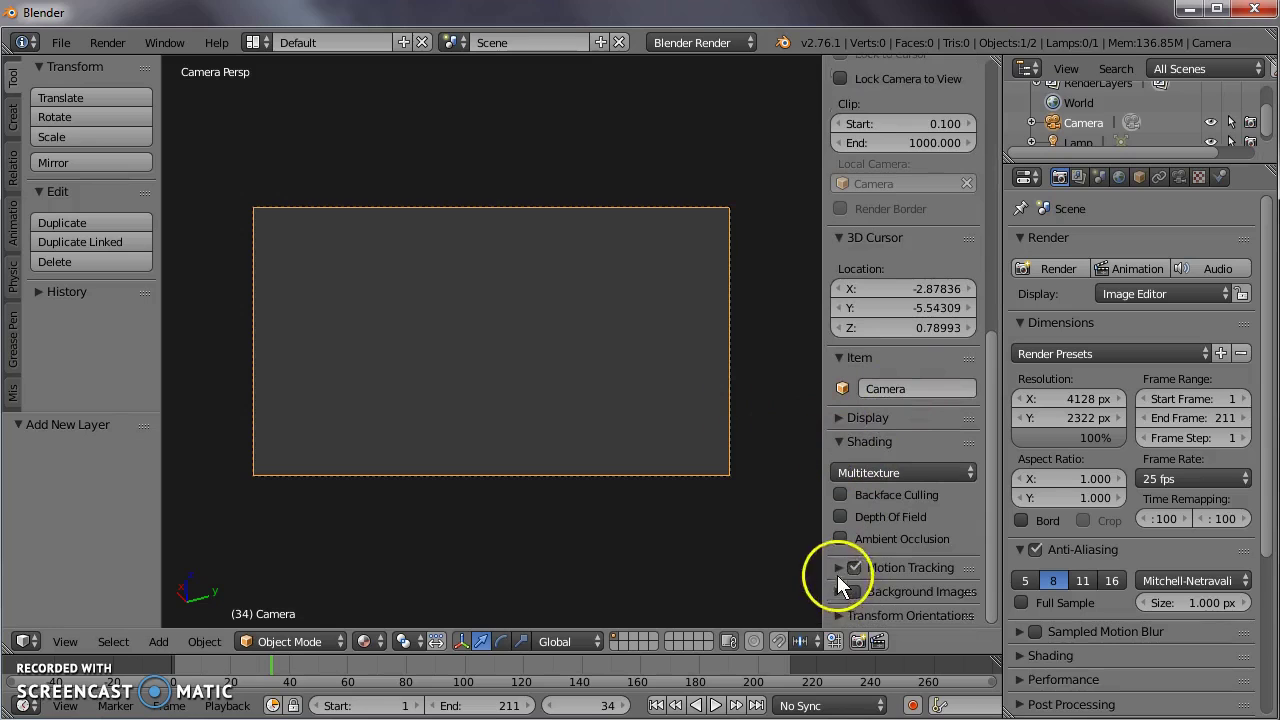
click(838, 592)
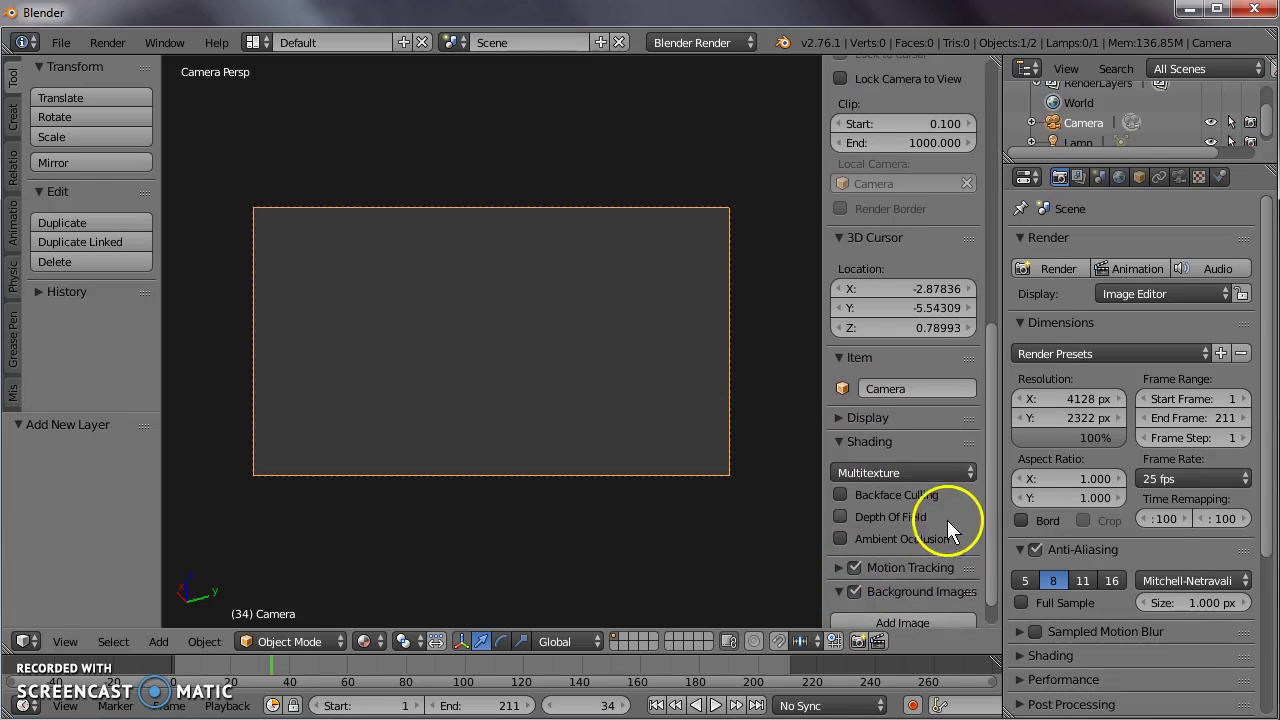
scroll(946, 518, down, 1)
click(908, 588)
Step: Set the background source to the movie clip Wall shot.jpg with Camera Clip turned off
scroll(910, 590, down, 3)
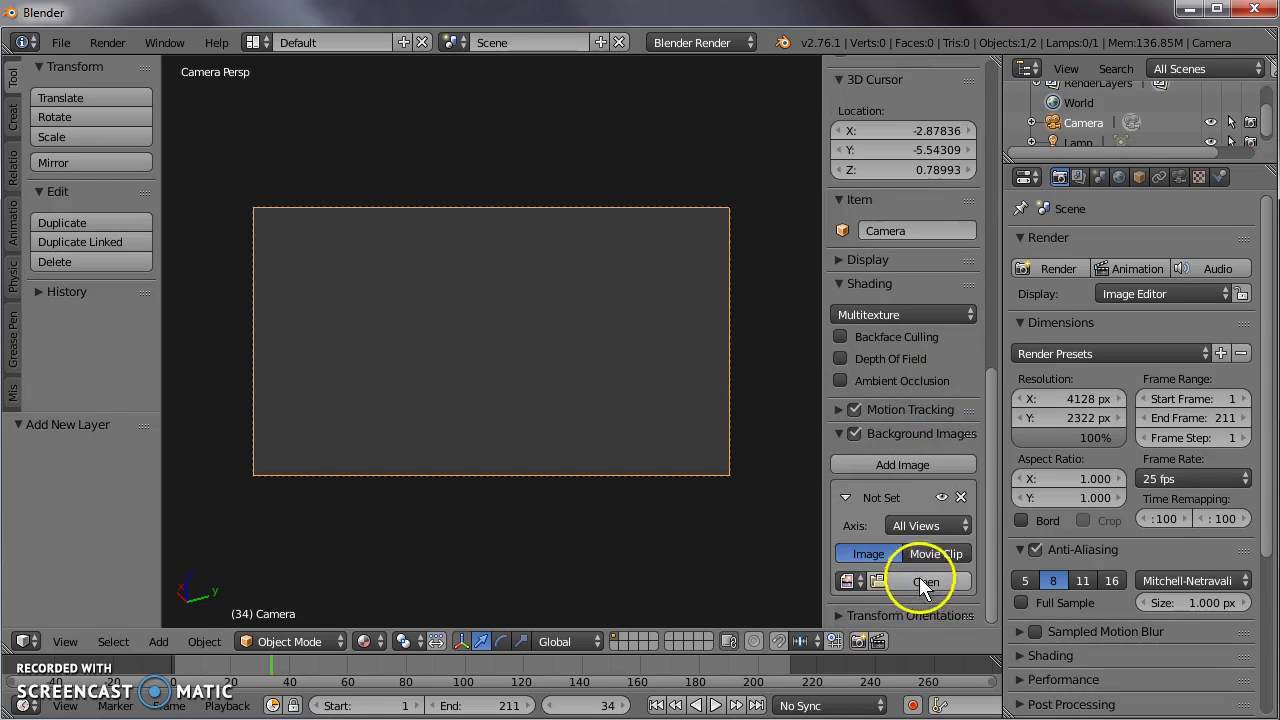
click(935, 553)
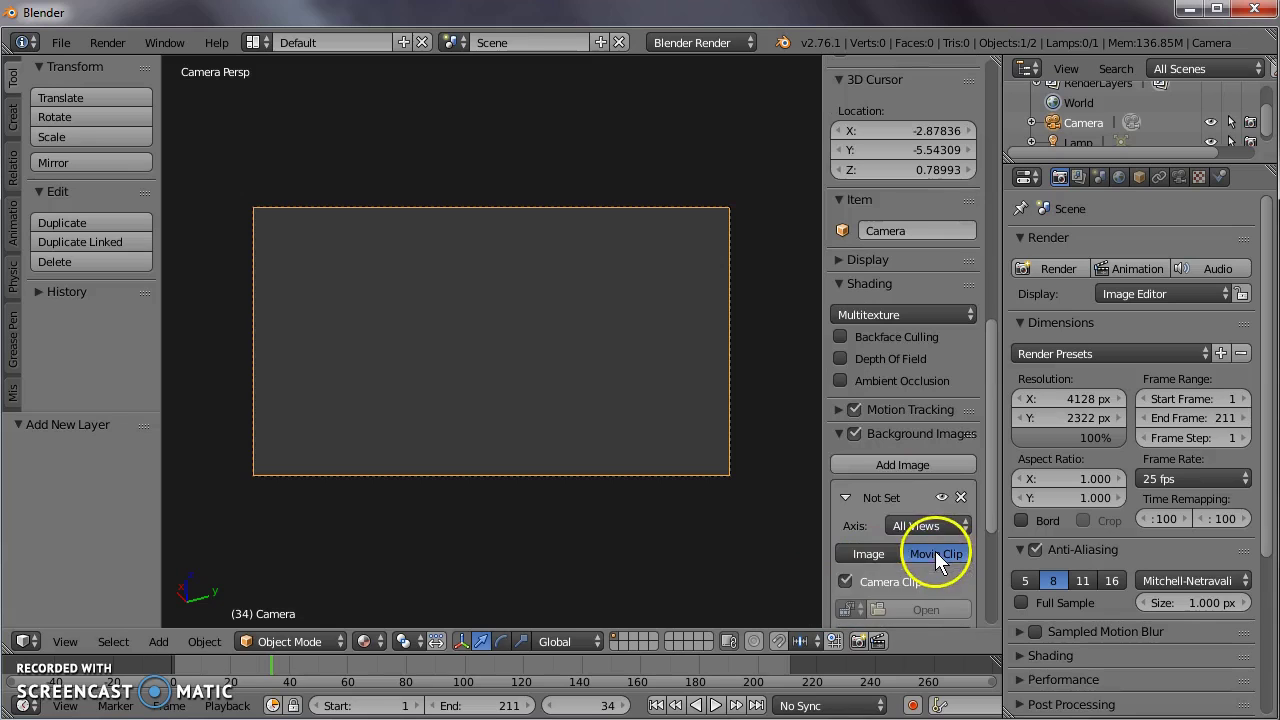
click(850, 609)
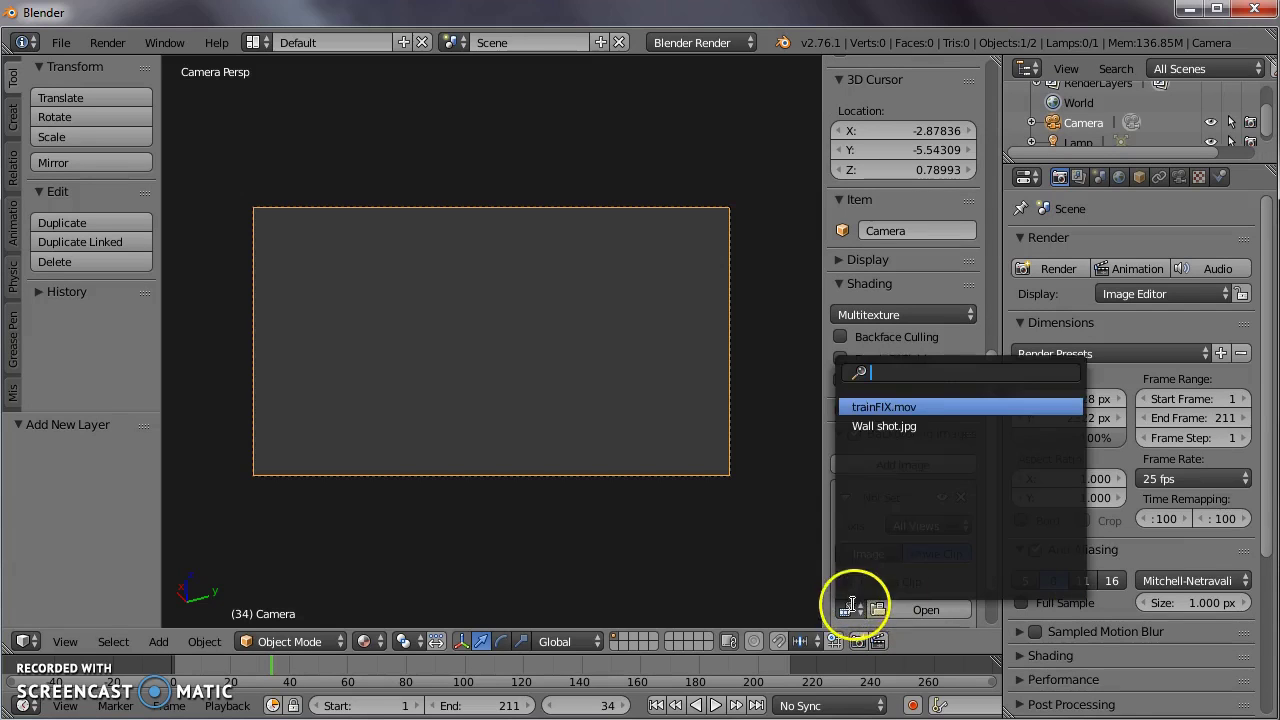
click(890, 425)
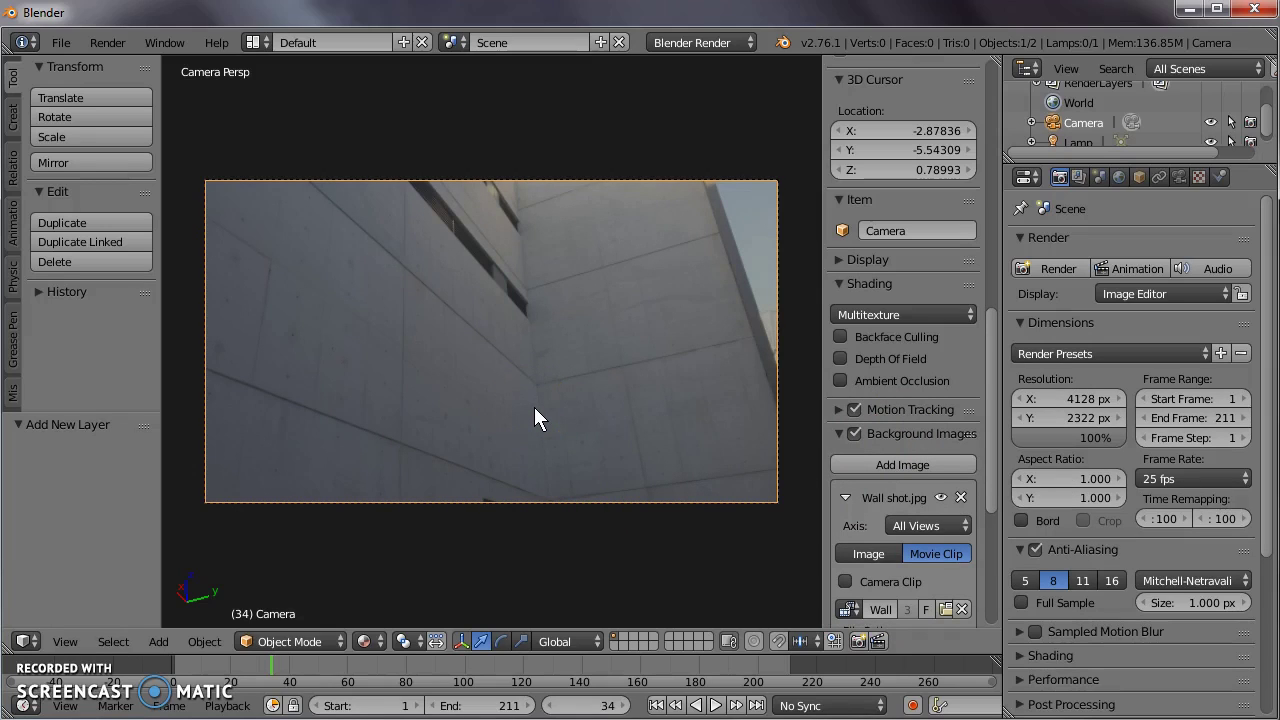
Step: Add a cube mesh to the scene at the 3D cursor
key(shift+a)
mouse_move(535, 408)
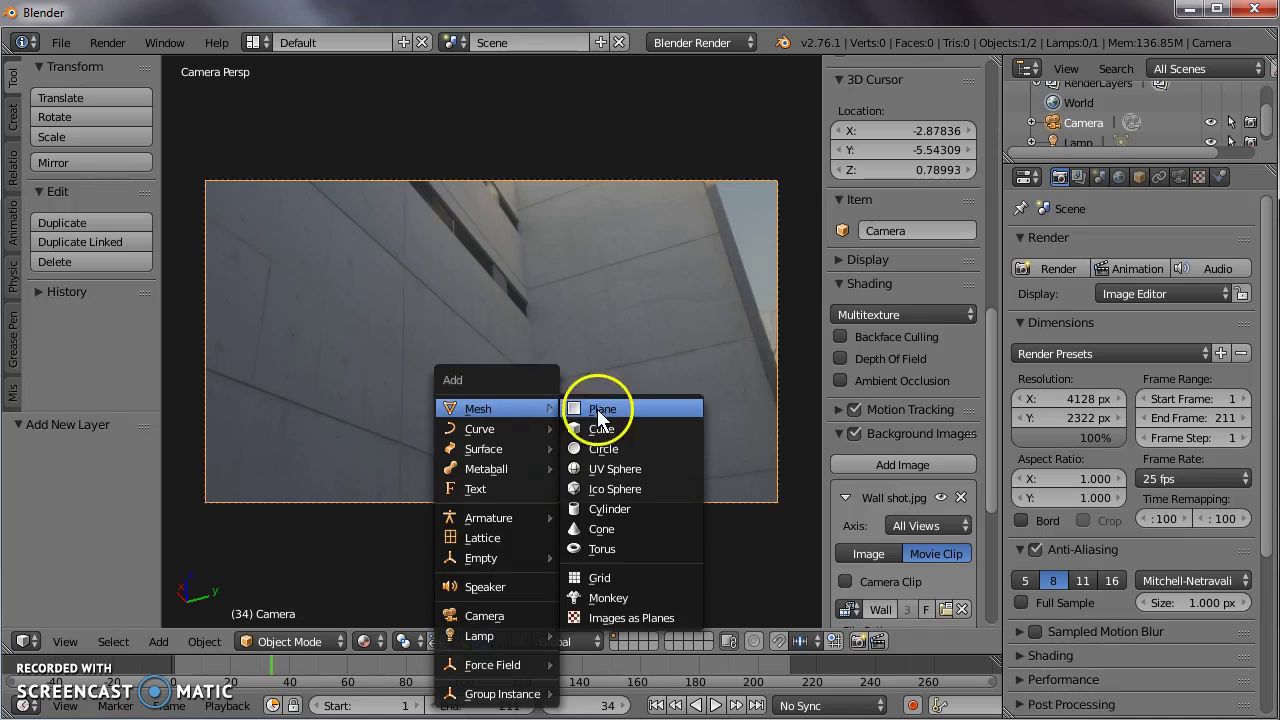
click(596, 434)
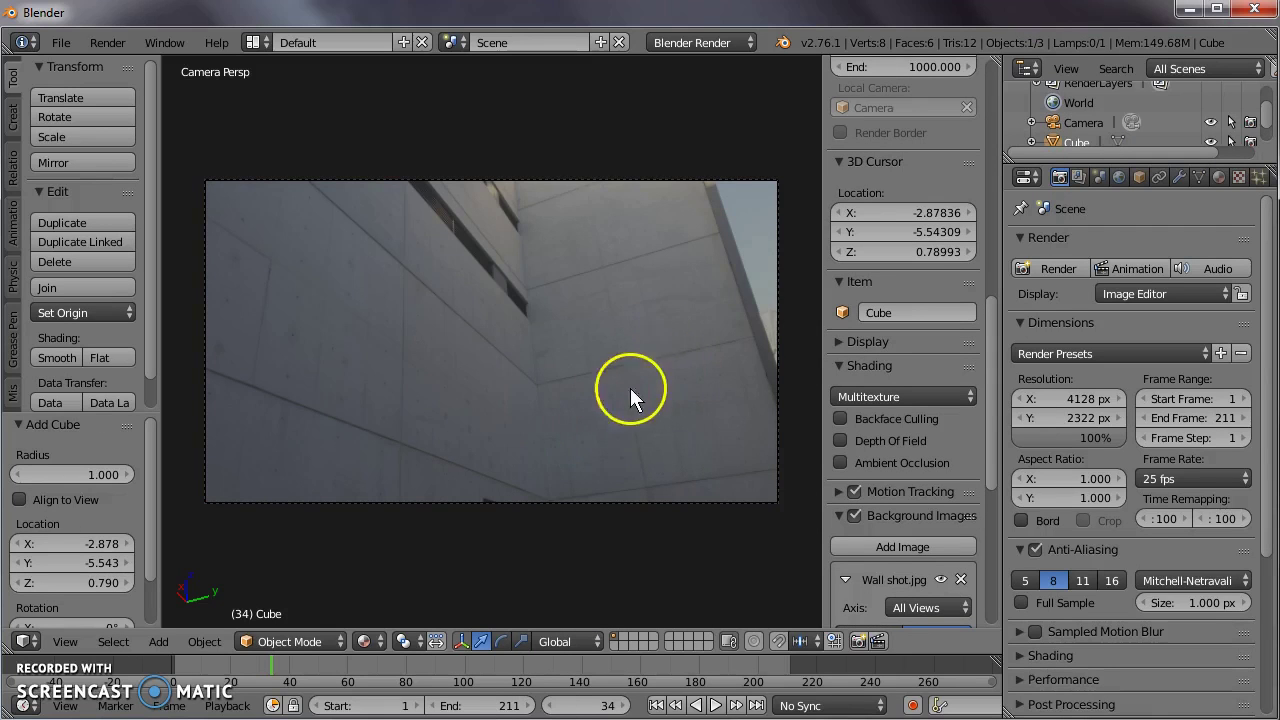
Step: Move the cube out in front of the camera, finishing with a rise of about 14.85 along Z, and return to camera view
key(KP_0)
middle_drag(586, 400, 444, 219)
scroll(523, 283, down, 3)
drag(455, 202, 578, 176)
drag(694, 123, 652, 277)
middle_drag(652, 277, 626, 223)
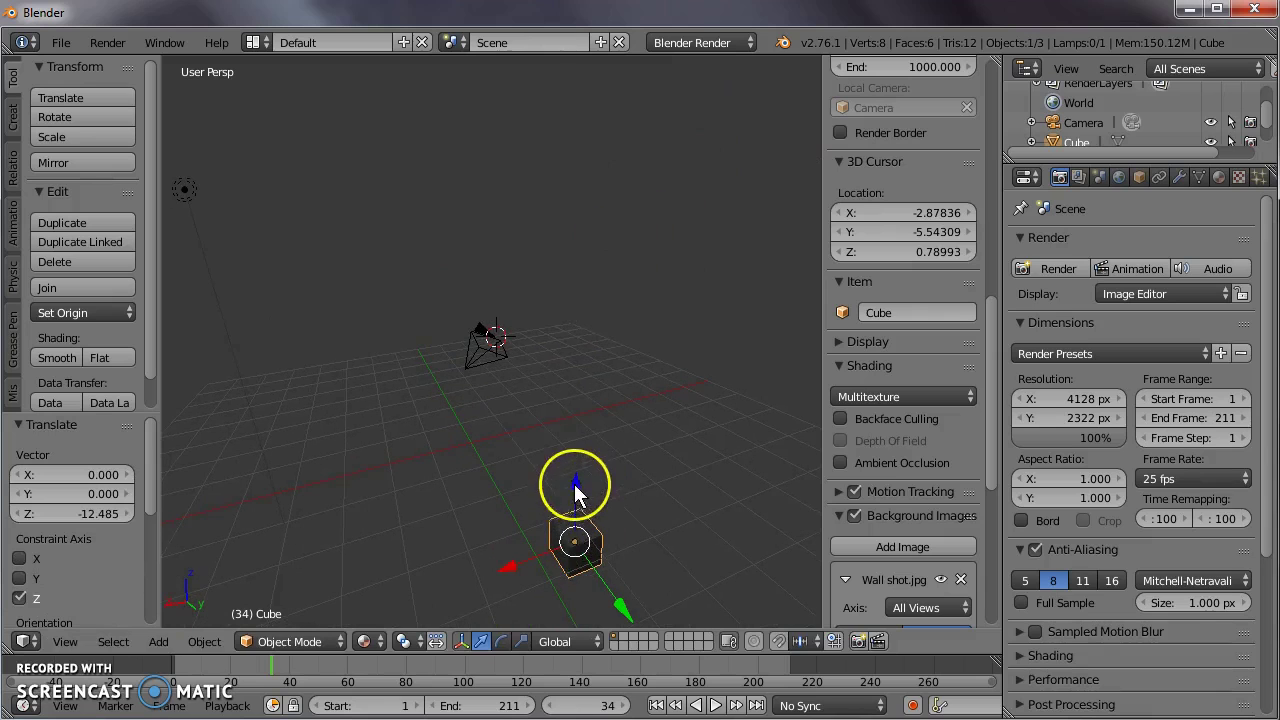
drag(575, 490, 587, 222)
middle_drag(628, 282, 665, 269)
key(KP_0)
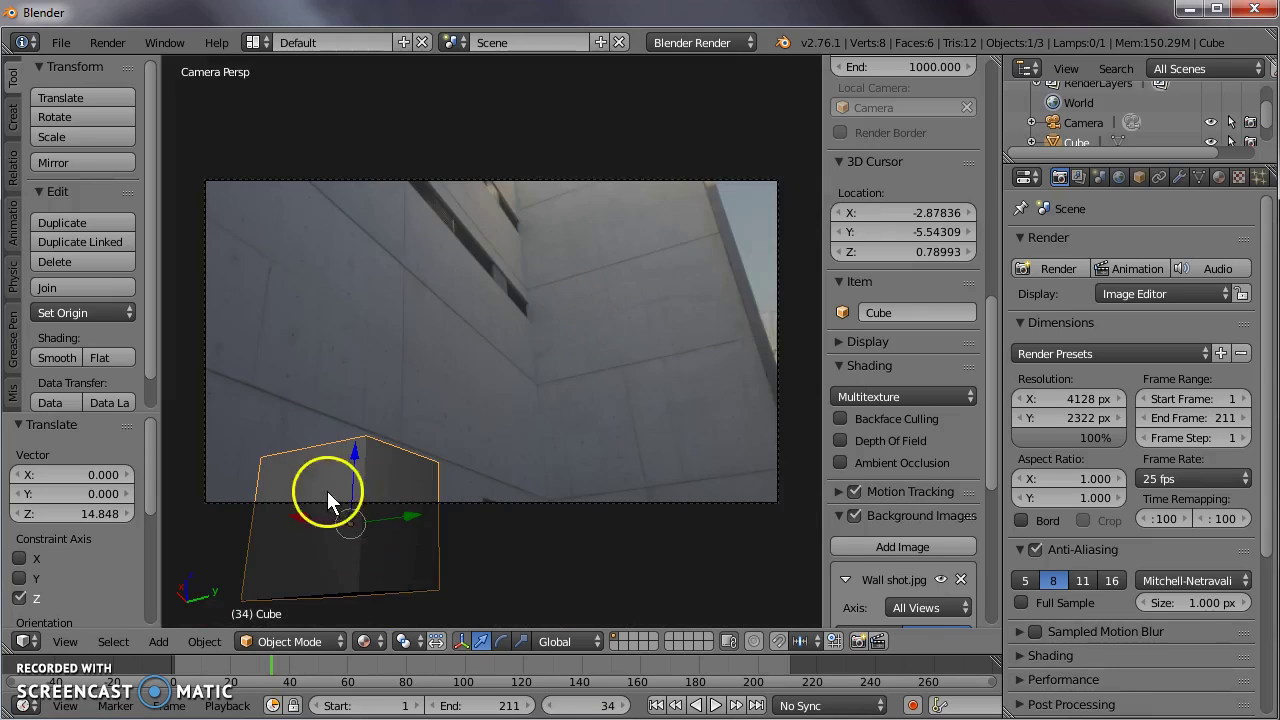
Step: Switch to wireframe display and move the cube along Y and up about 2.05 along Z over the wall corner
drag(413, 518, 599, 488)
key(z)
drag(530, 432, 525, 294)
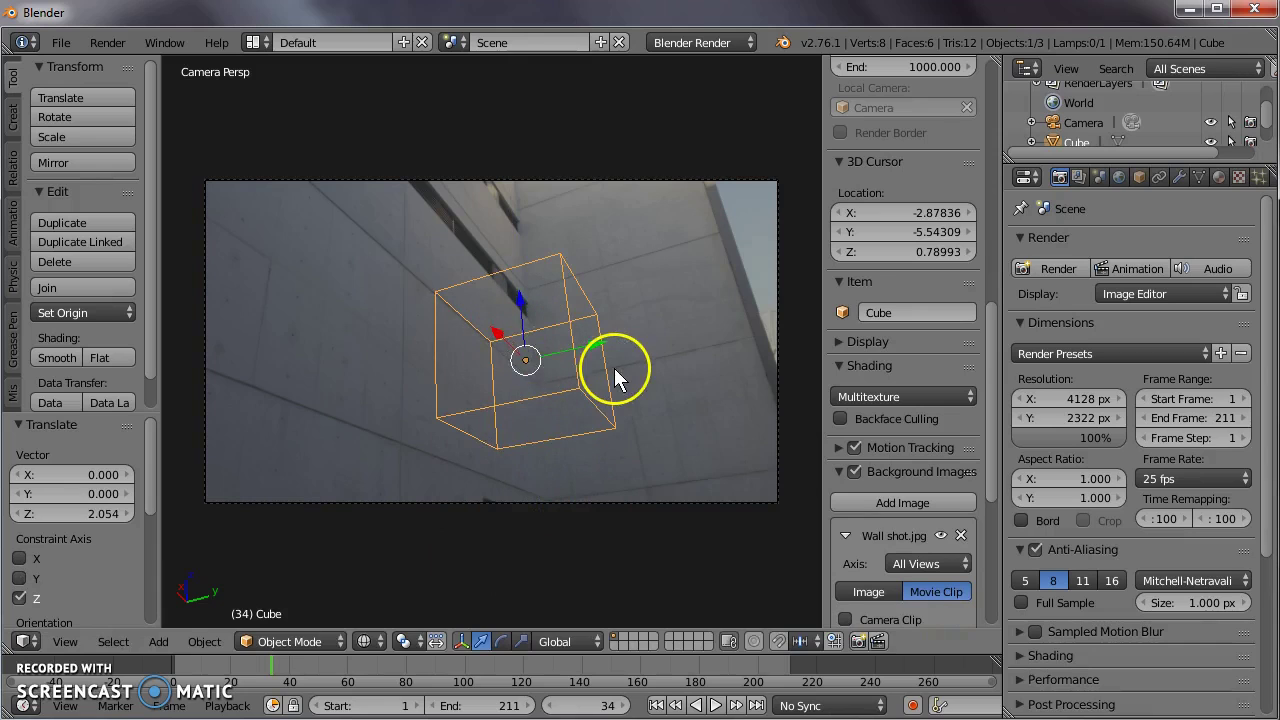
Step: Scale the cube by about 1.93 and shift it so its inner corner meets the wall corner at the window slot's end
key(s)
click(697, 356)
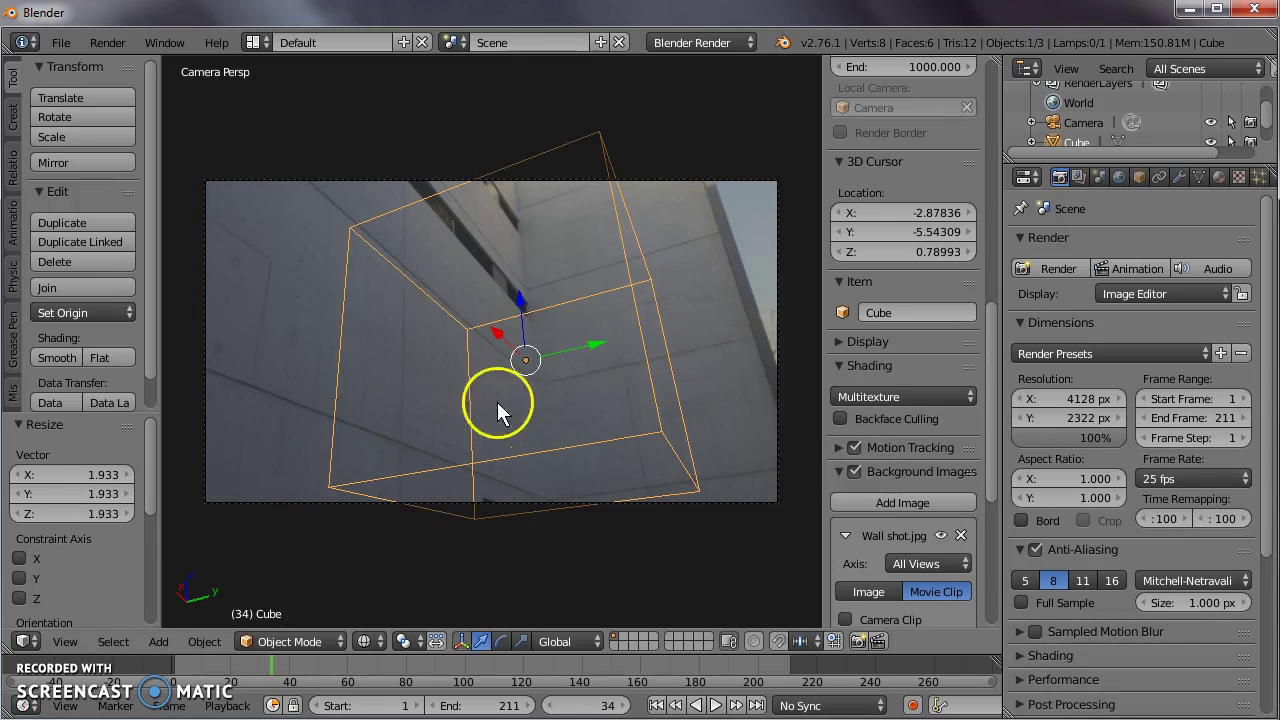
mouse_move(591, 344)
mouse_down()
mouse_move(606, 350)
mouse_move(586, 343)
mouse_up()
drag(512, 329, 571, 300)
Step: Lower the cube about 1.32 along Z to compare its edges with the wall seams, and fit the camera view again
scroll(571, 300, up, 2)
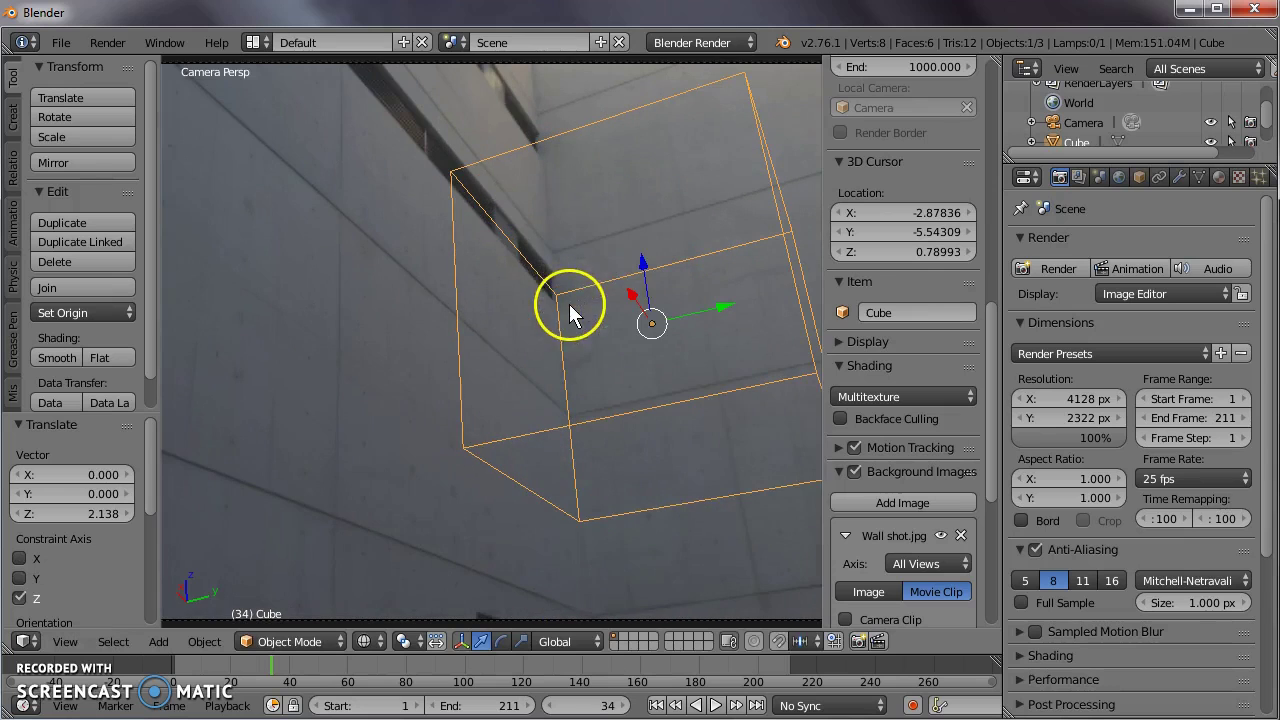
shift+middle_drag(586, 206, 509, 286)
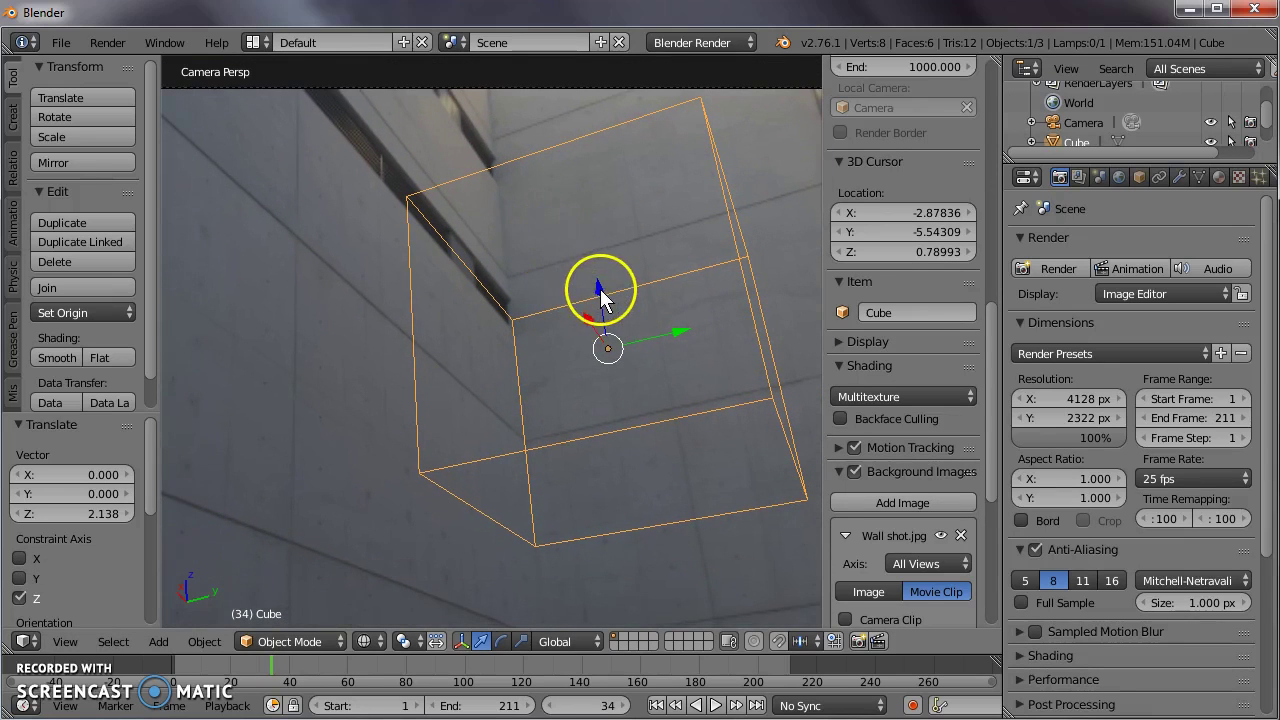
drag(600, 289, 596, 393)
shift+middle_drag(596, 393, 626, 277)
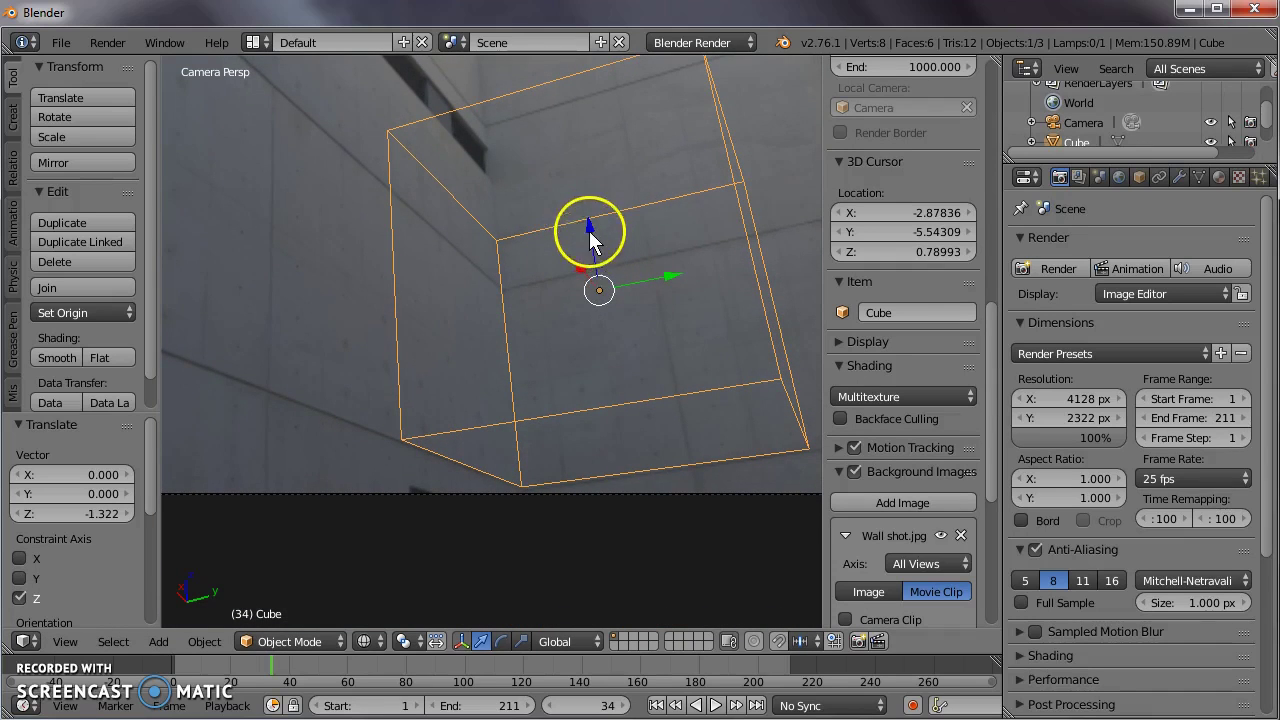
scroll(575, 251, down, 4)
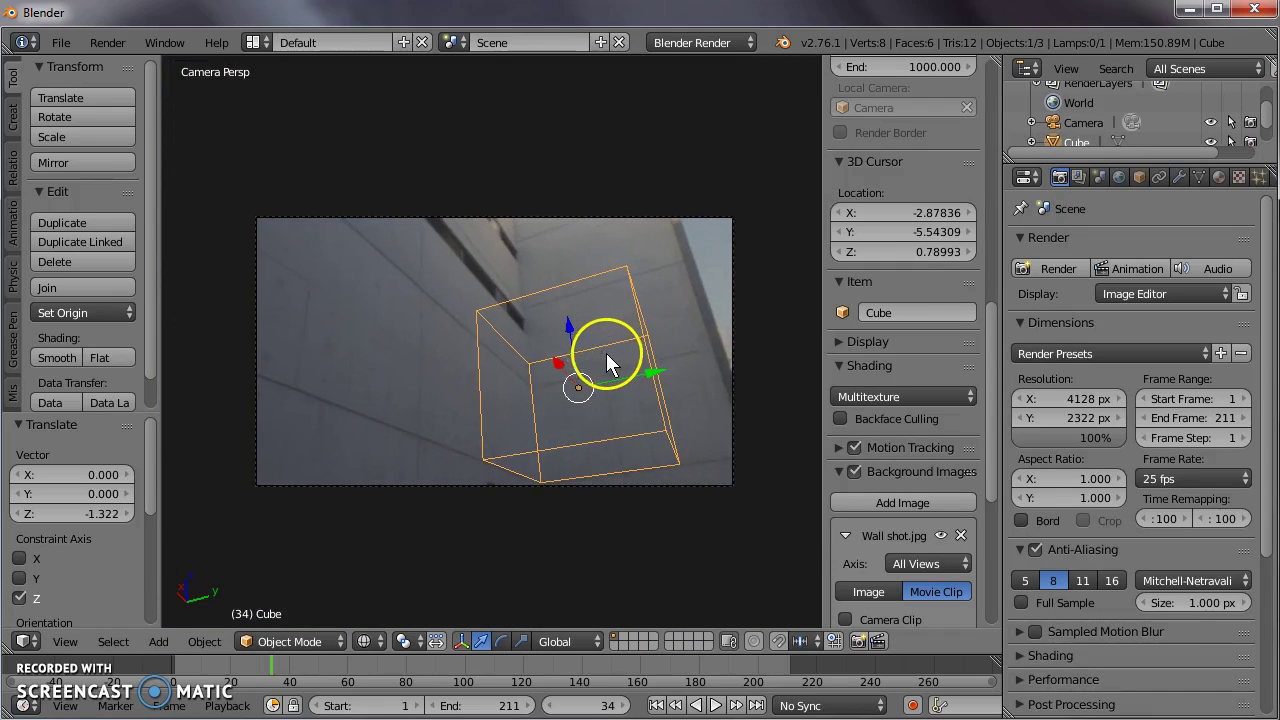
key(Home)
Step: Leave the camera view and scale the cube up by about 4.2
middle_drag(702, 335, 493, 475)
scroll(640, 316, down, 5)
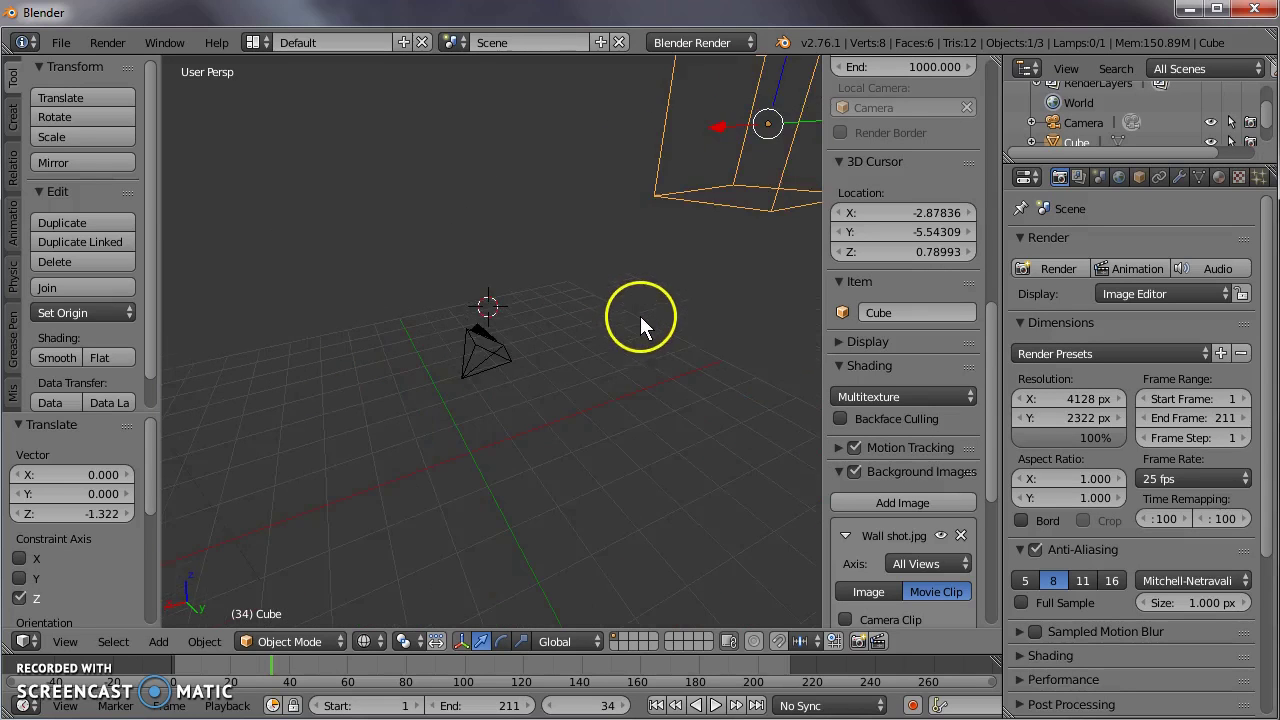
mouse_move(641, 315)
middle_down()
mouse_move(578, 306)
mouse_move(657, 256)
mouse_move(567, 289)
mouse_move(366, 260)
mouse_move(590, 215)
mouse_move(611, 234)
mouse_move(580, 280)
mouse_move(609, 397)
mouse_move(543, 351)
mouse_move(633, 297)
middle_up()
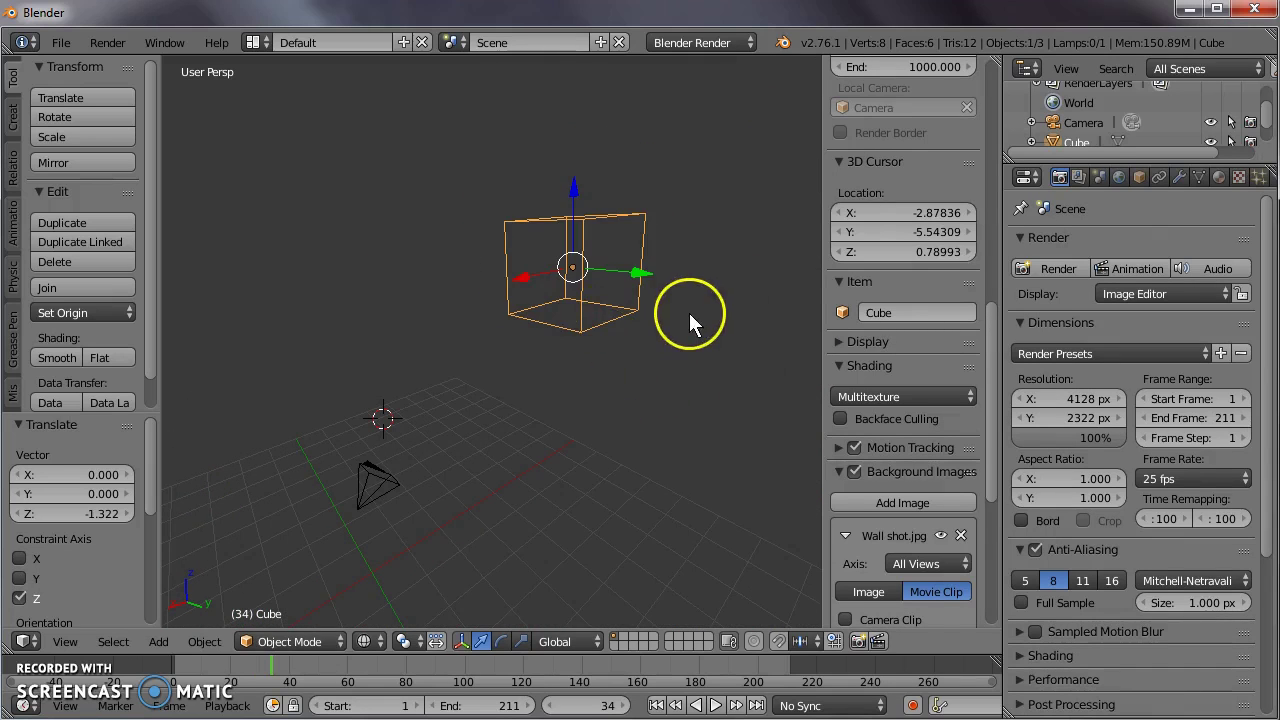
key(s)
click(477, 318)
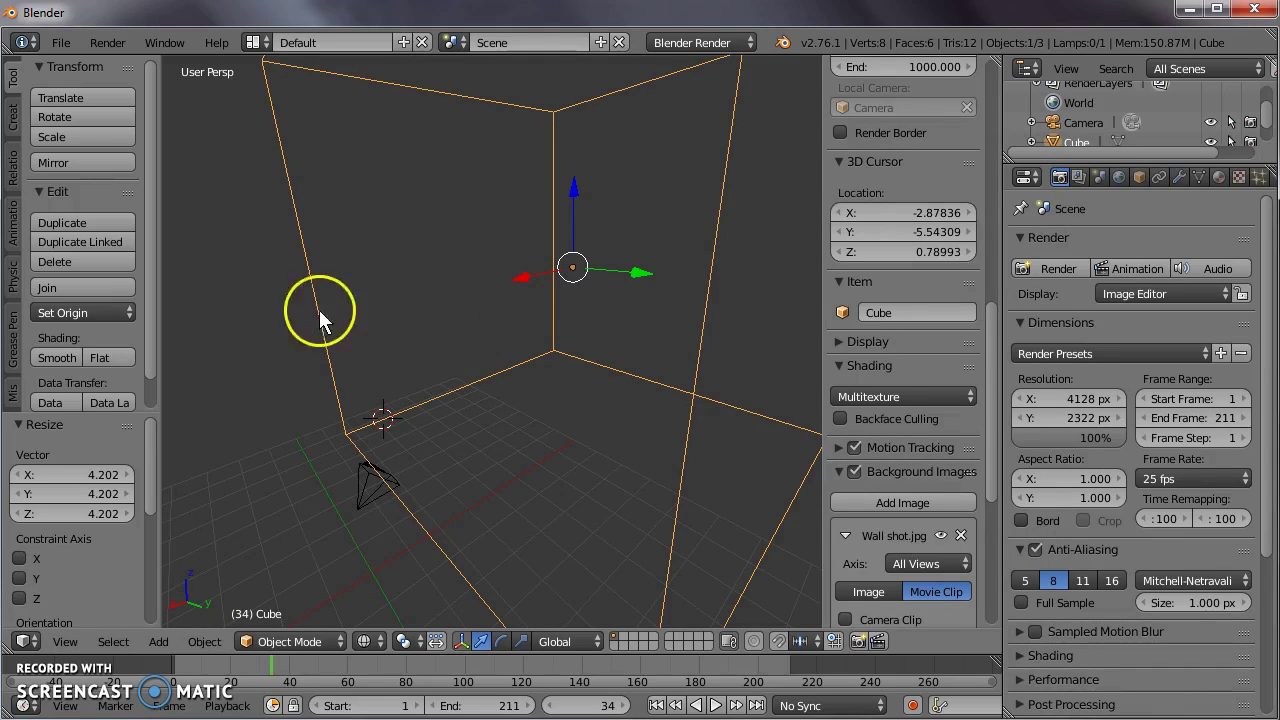
scroll(543, 333, down, 6)
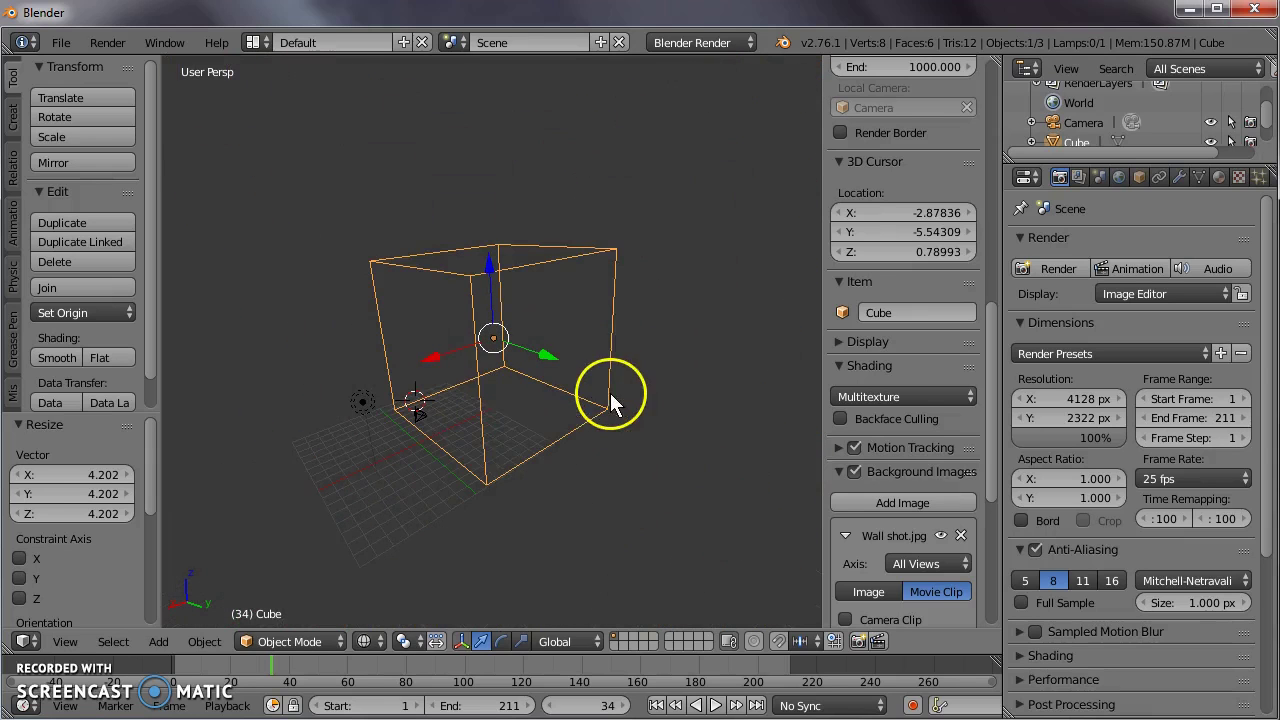
Step: Delete the vertices of the cube's near vertical edge in Edit Mode, keeping only the two adjoining wall faces
key(Tab)
middle_drag(531, 354, 500, 305)
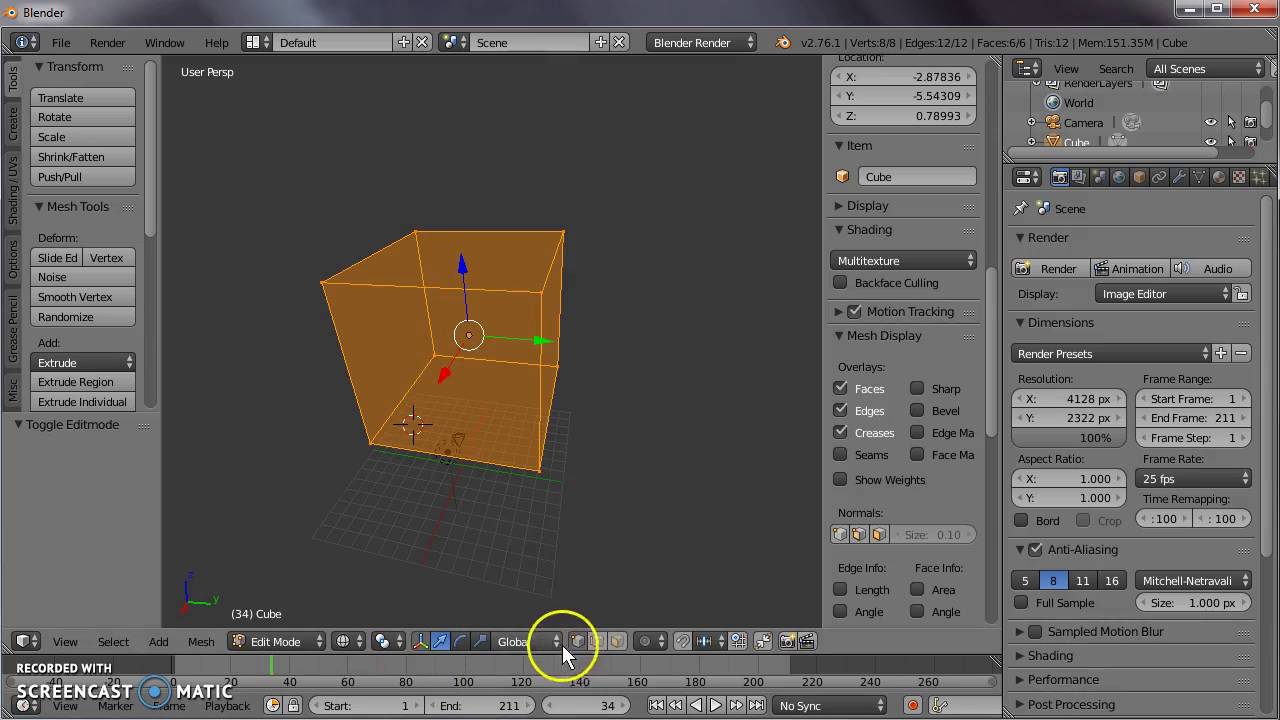
key(a)
right_click(541, 455)
key(x)
click(600, 447)
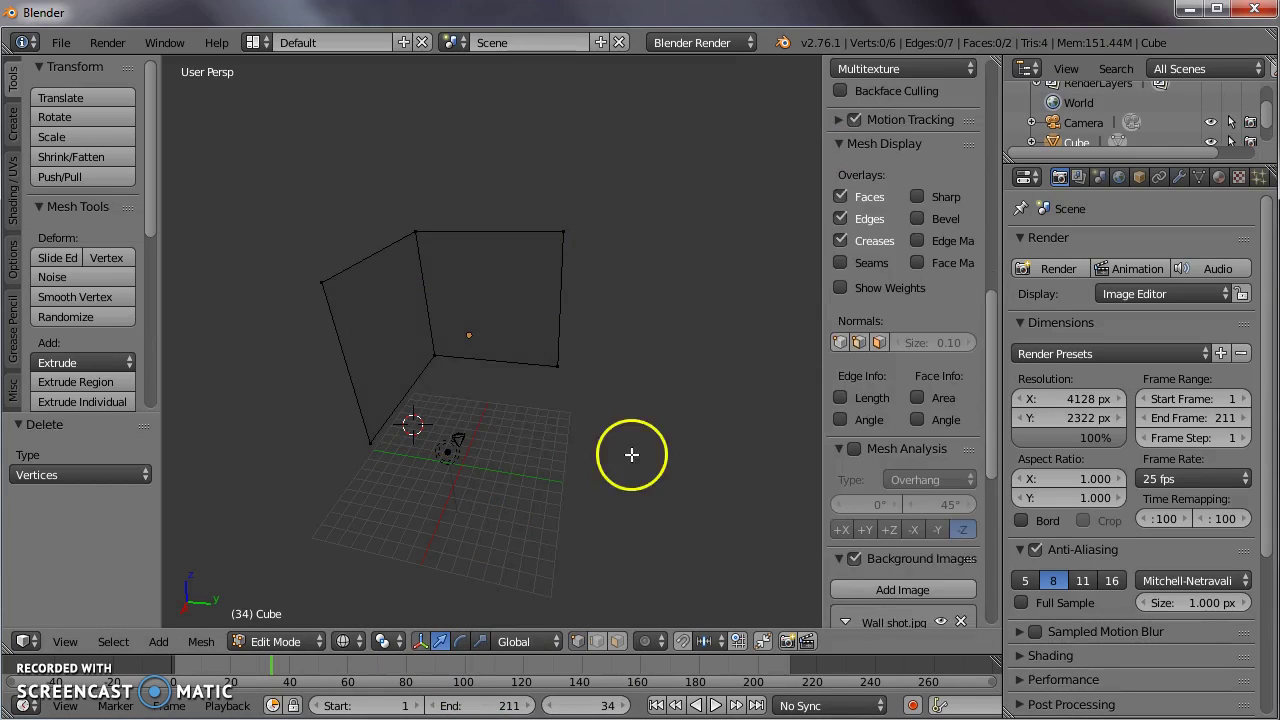
key(Tab)
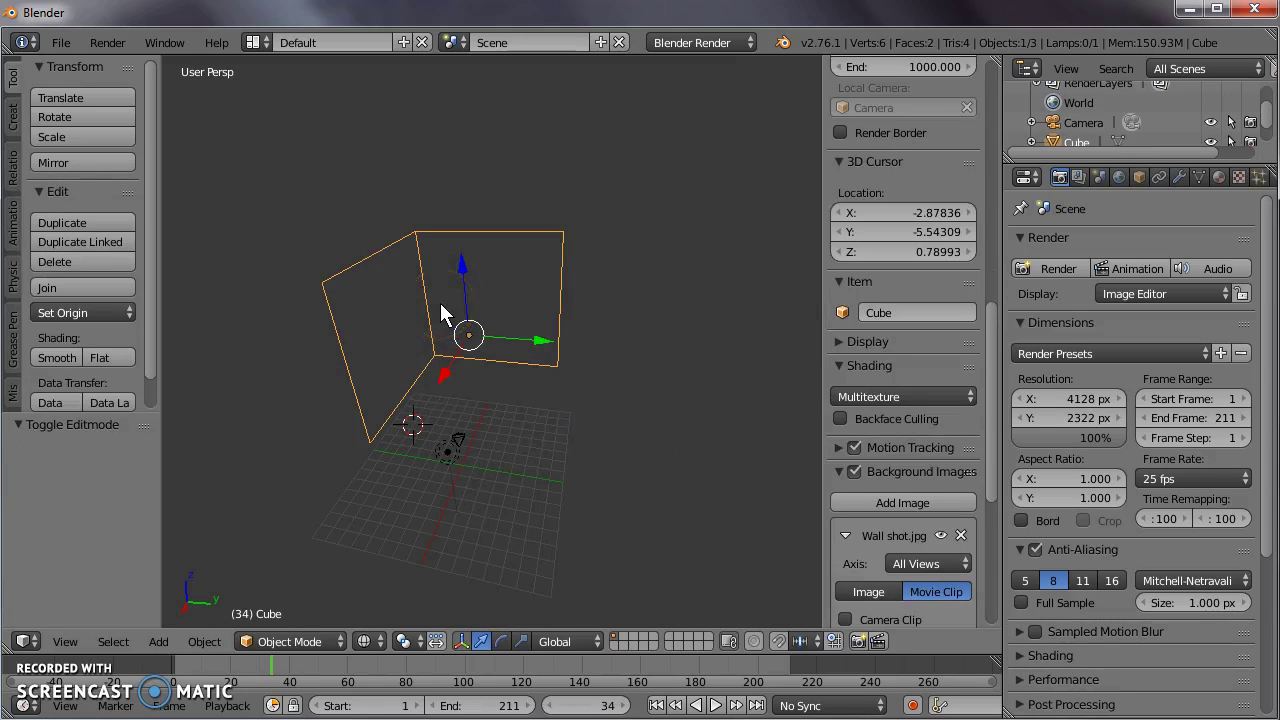
Step: In the camera view, move the wall mesh -12.63 along X and about 12 along Z to align its corner edge with the photographed corner
key(KP_0)
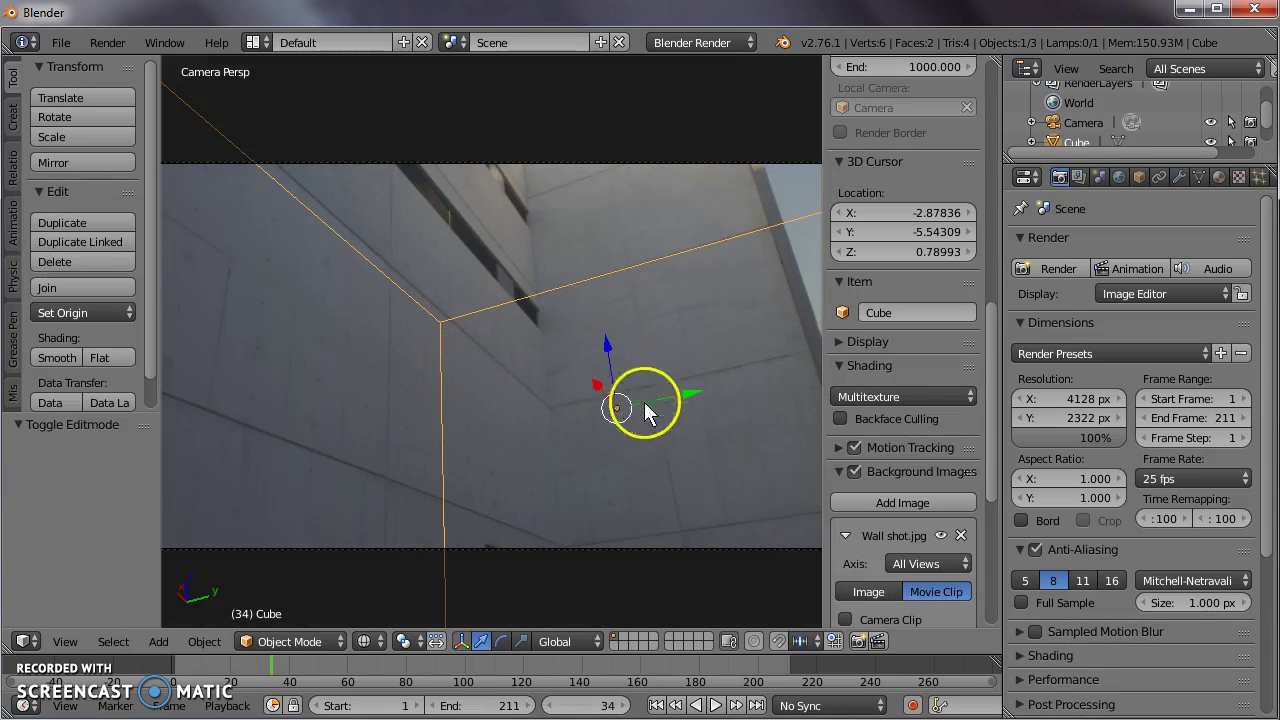
key(g)
key(x)
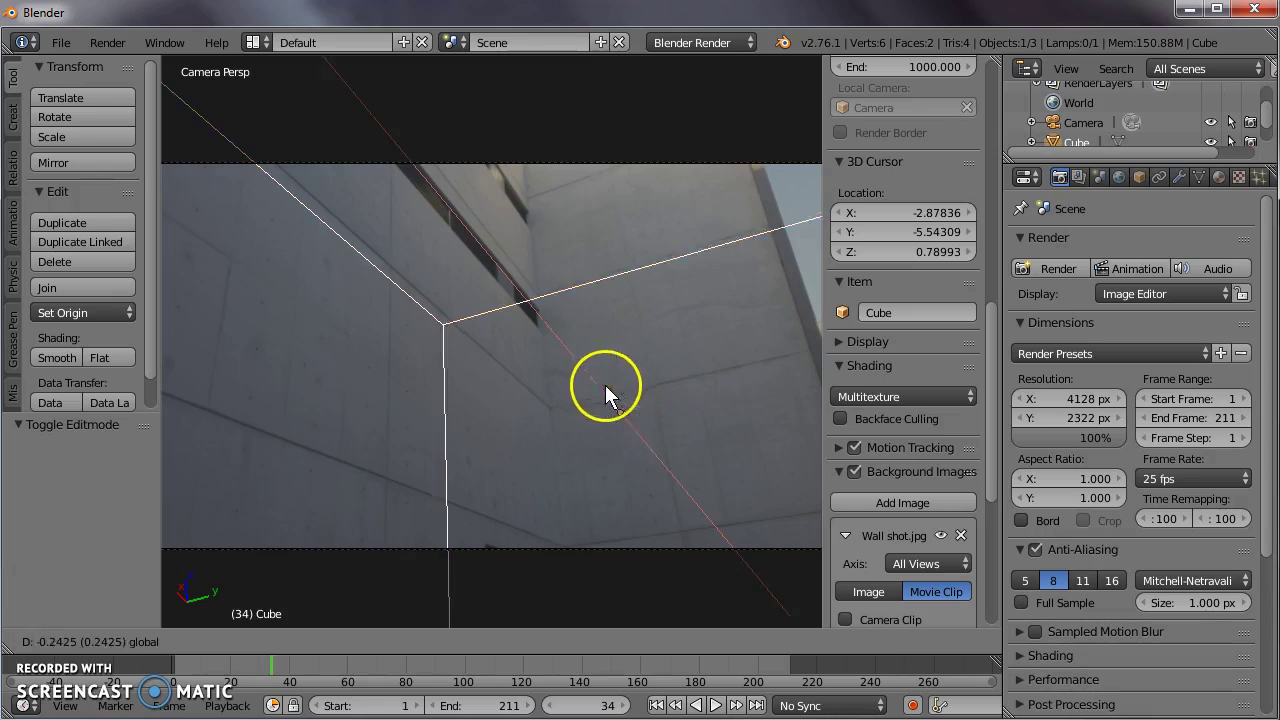
click(751, 446)
key(g)
key(z)
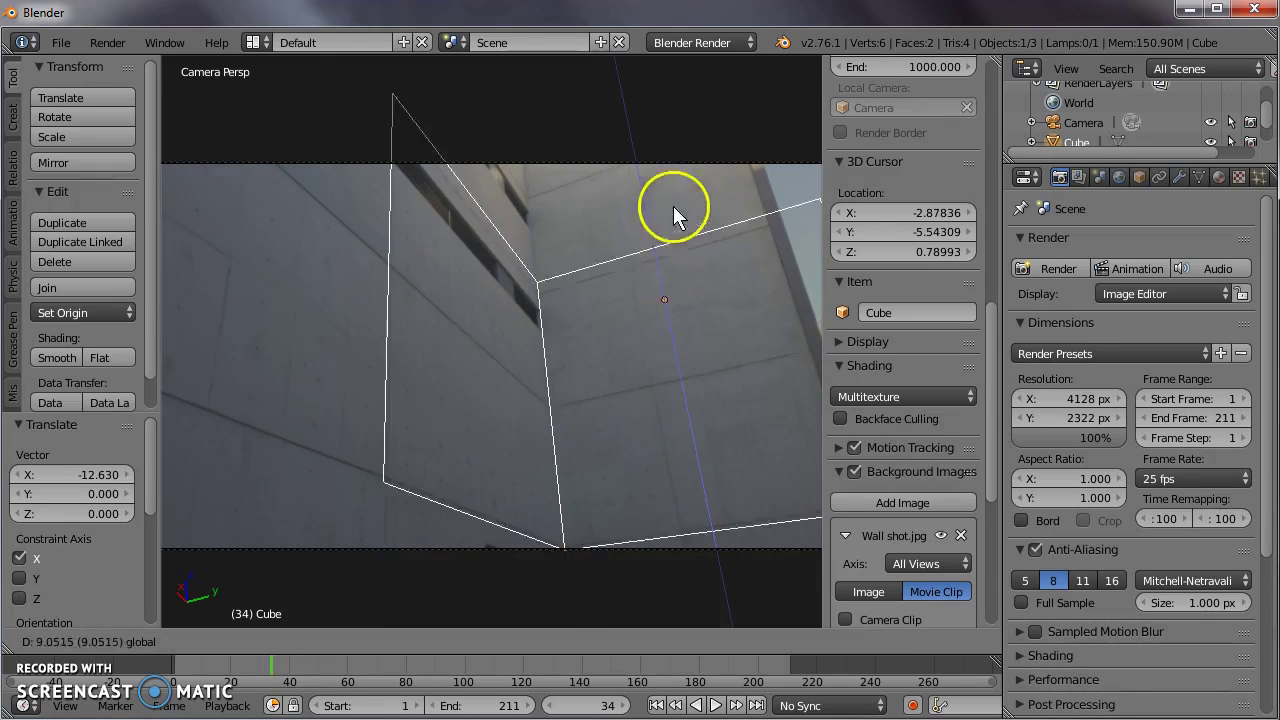
click(671, 165)
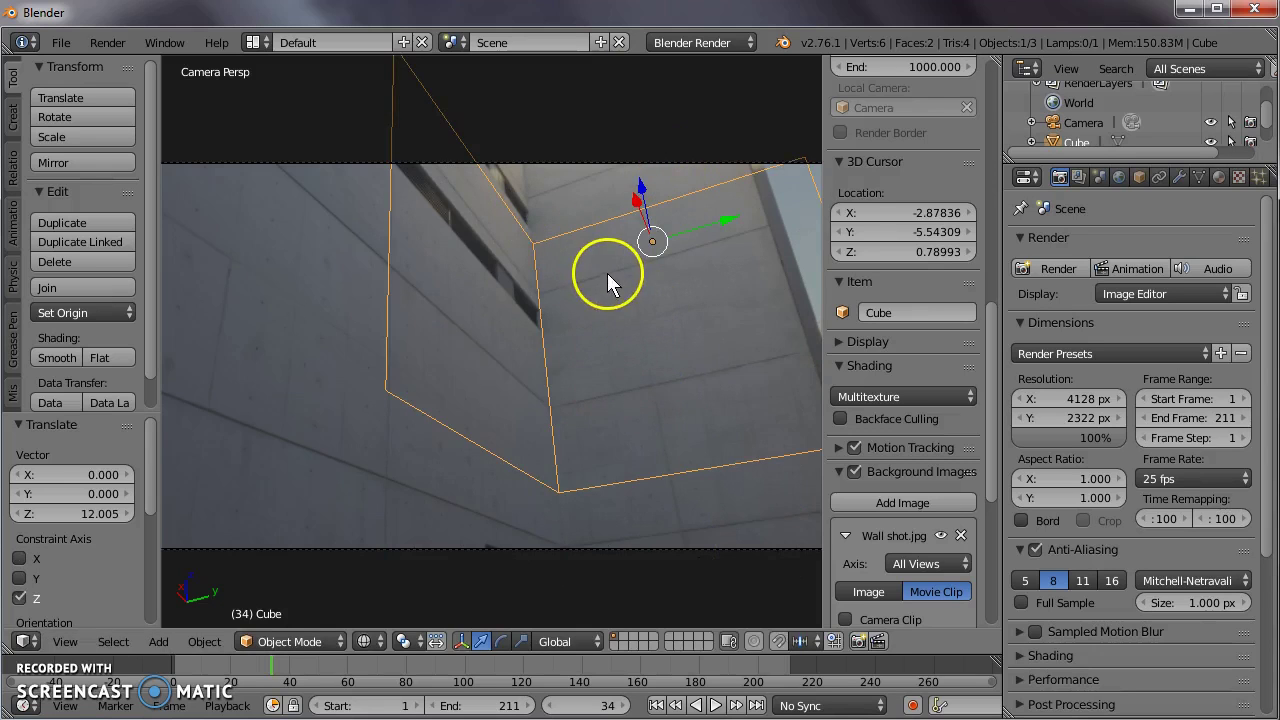
Step: Snap the 3D cursor to the mesh's upper inner corner vertex and set the object's origin to the 3D cursor
key(Tab)
right_click(536, 242)
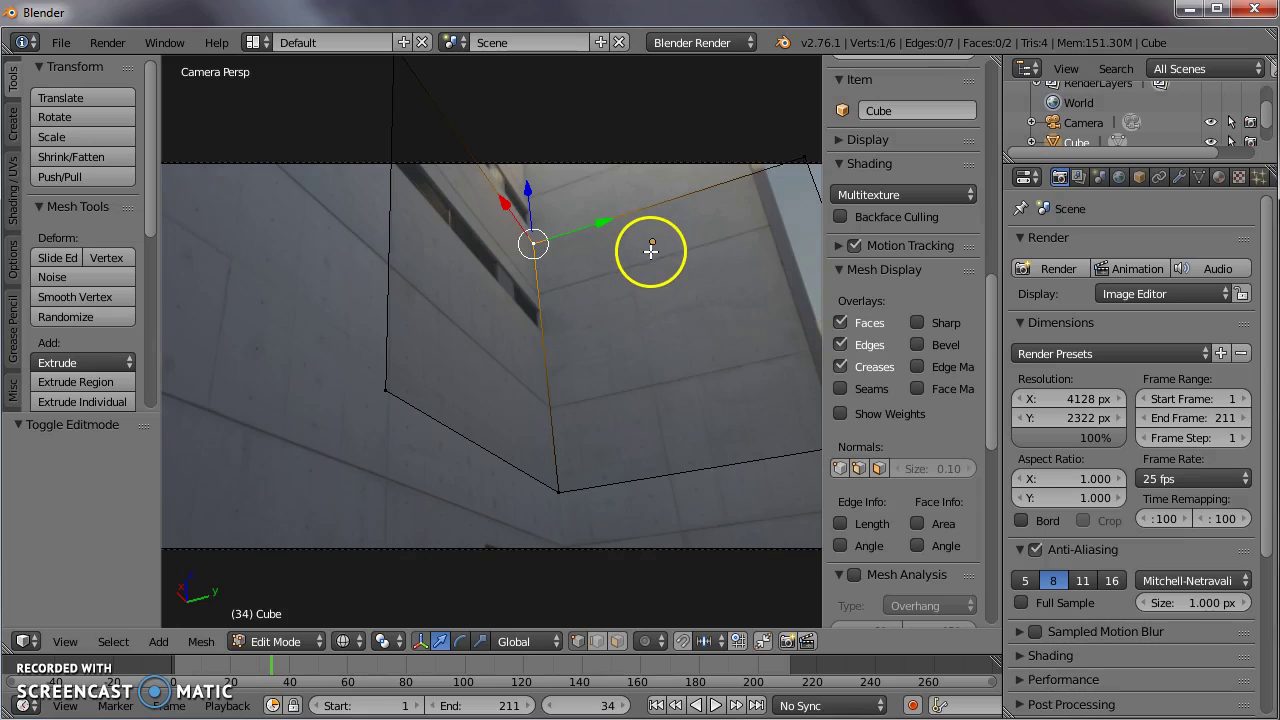
key(shift+s)
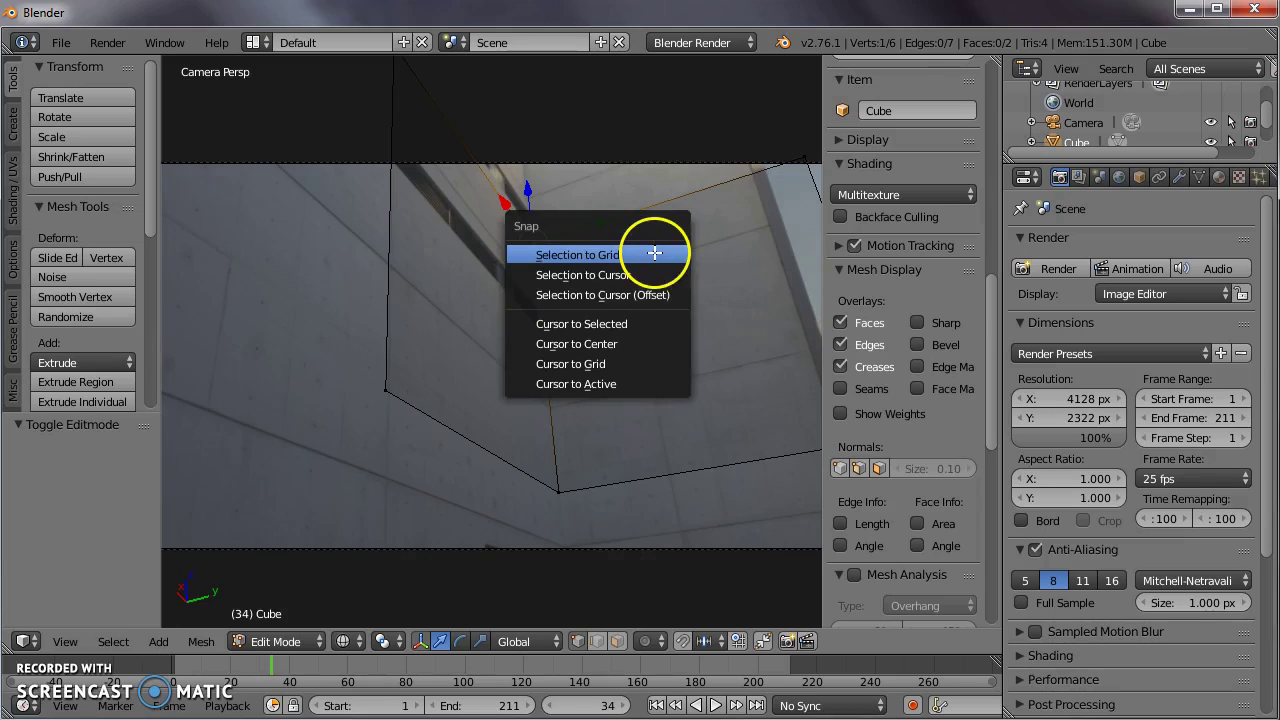
click(626, 324)
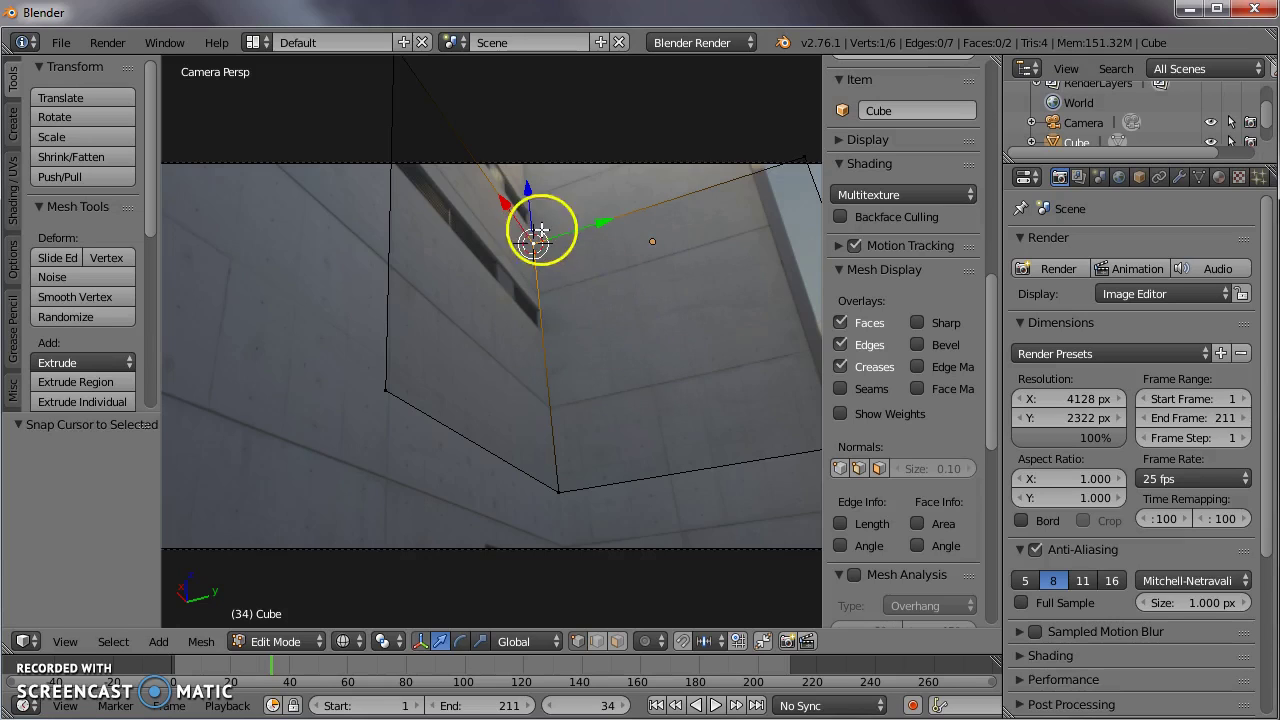
key(Tab)
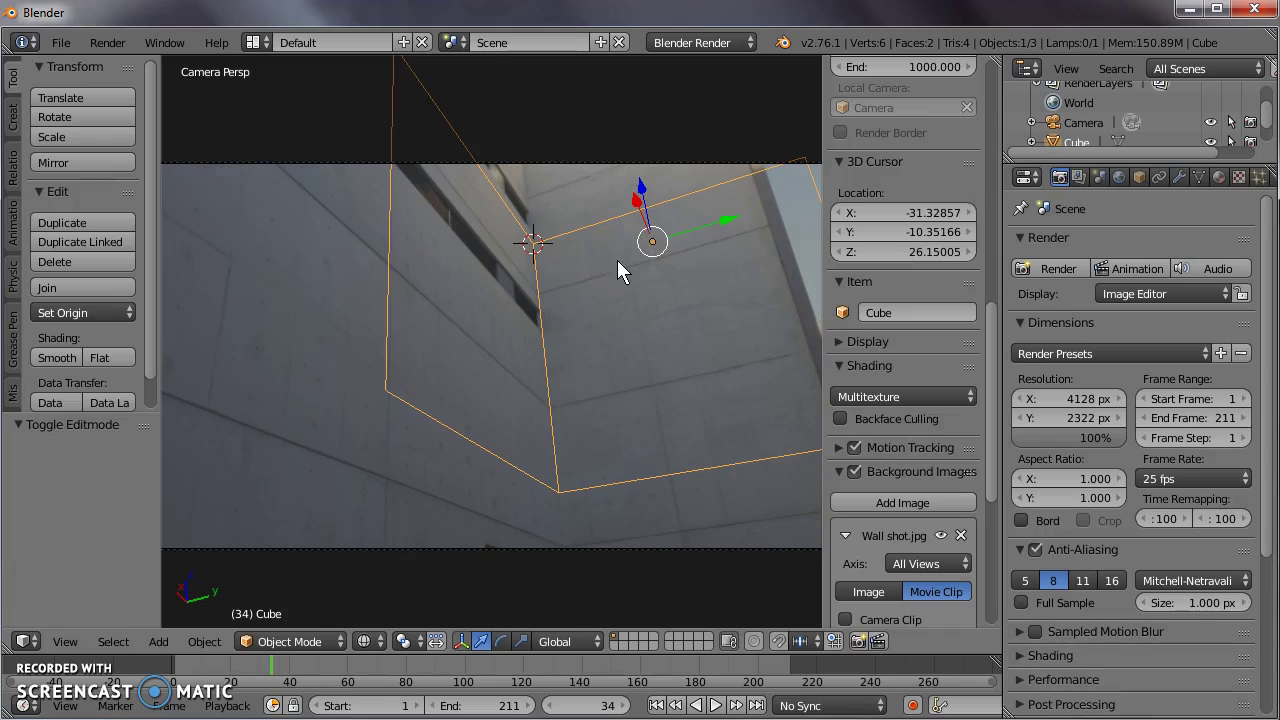
key(ctrl+shift+alt+c)
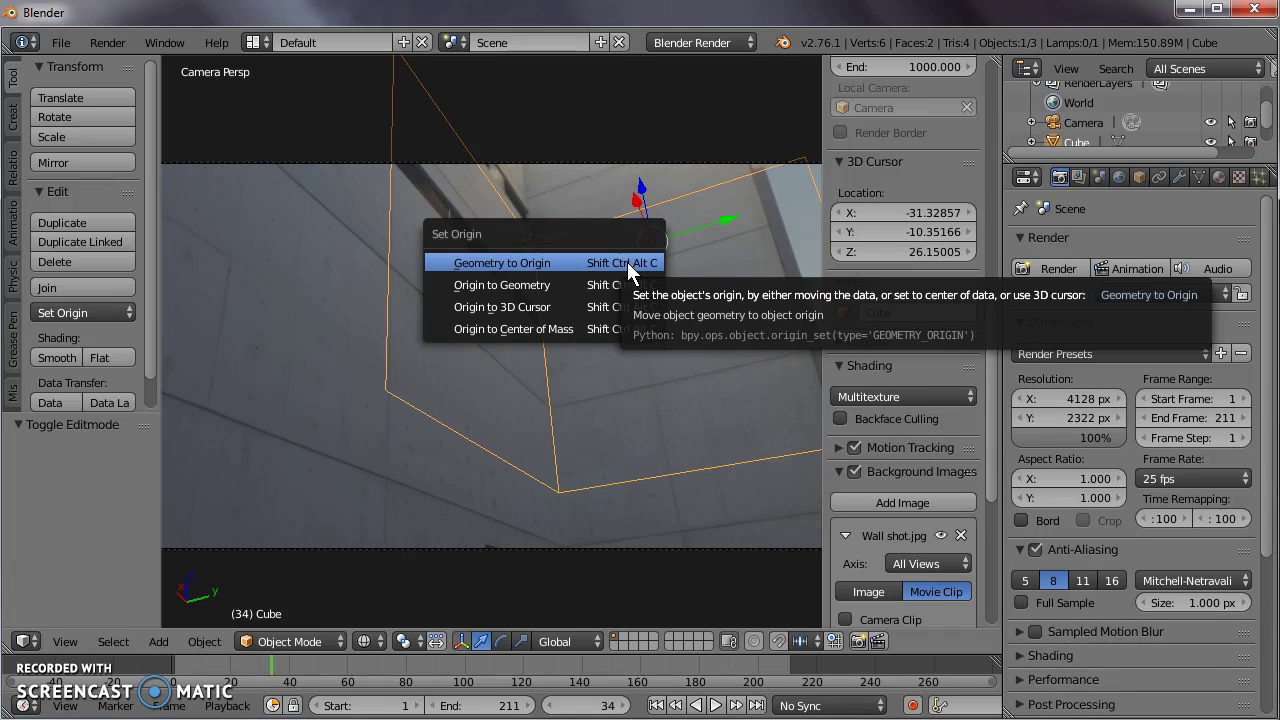
click(577, 305)
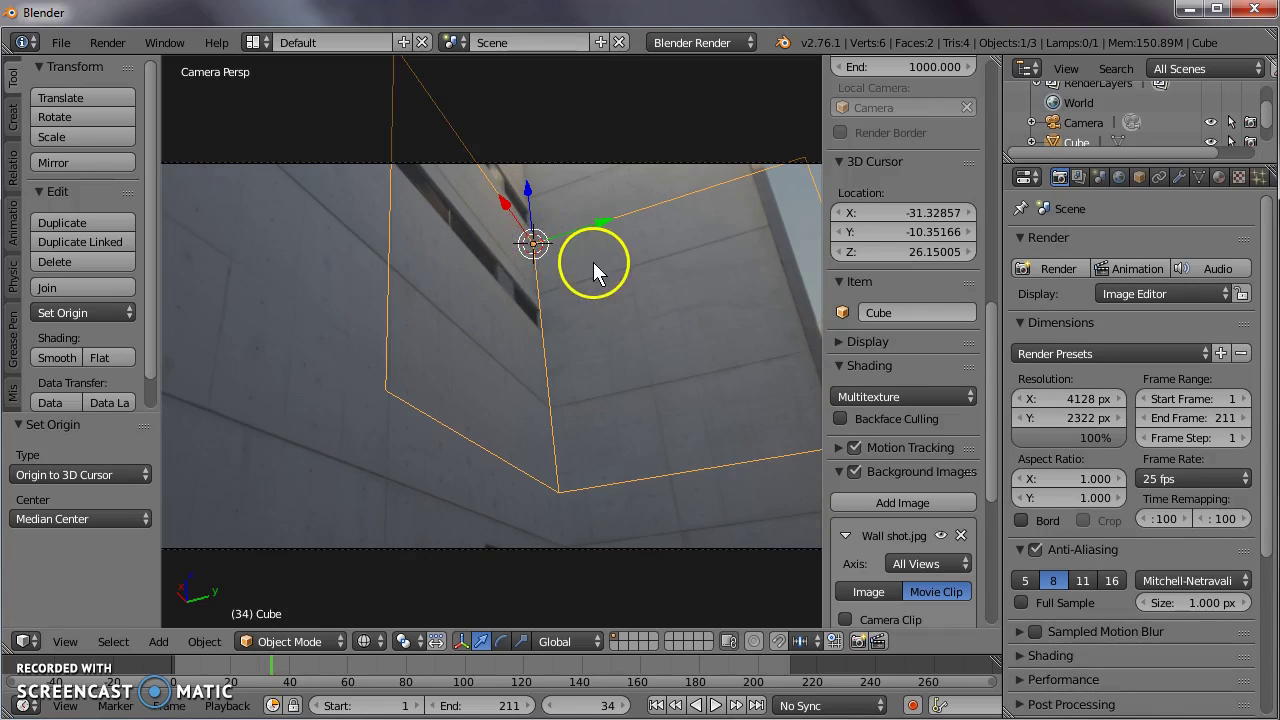
Step: Scale the wall mesh by about 1.73 from its corner origin and raise it about 7.33 along Z
key(s)
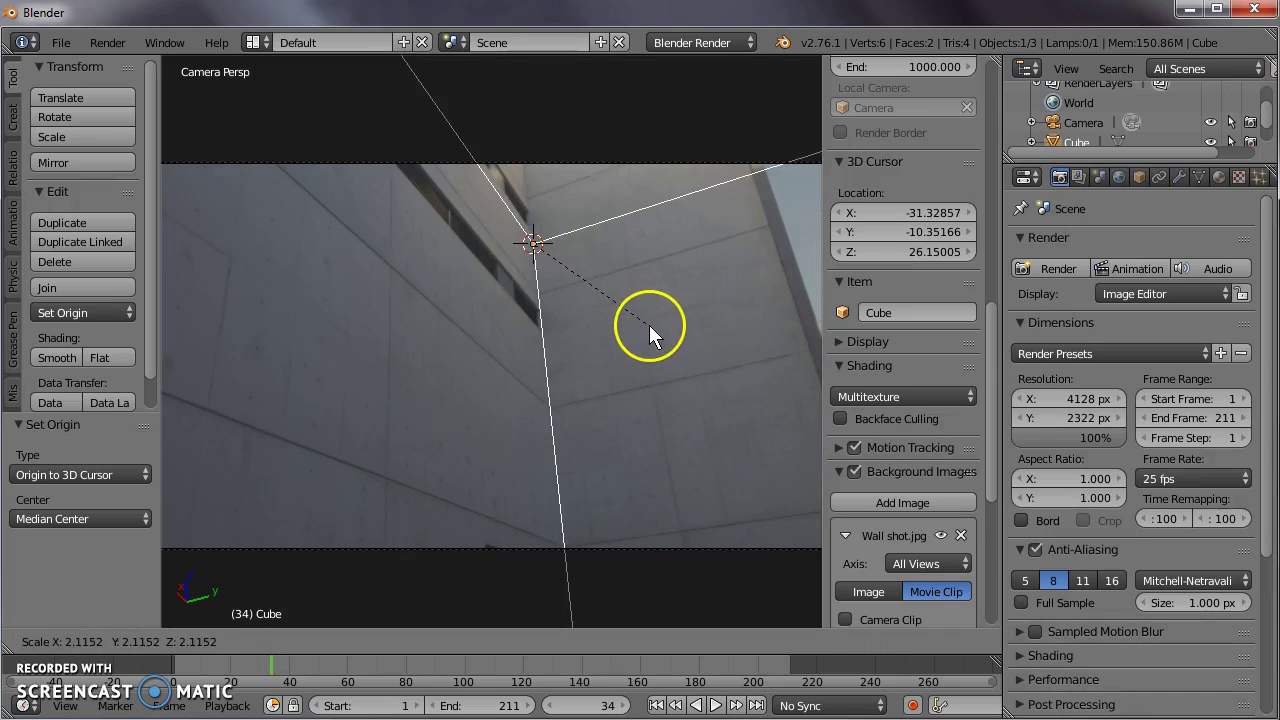
click(621, 319)
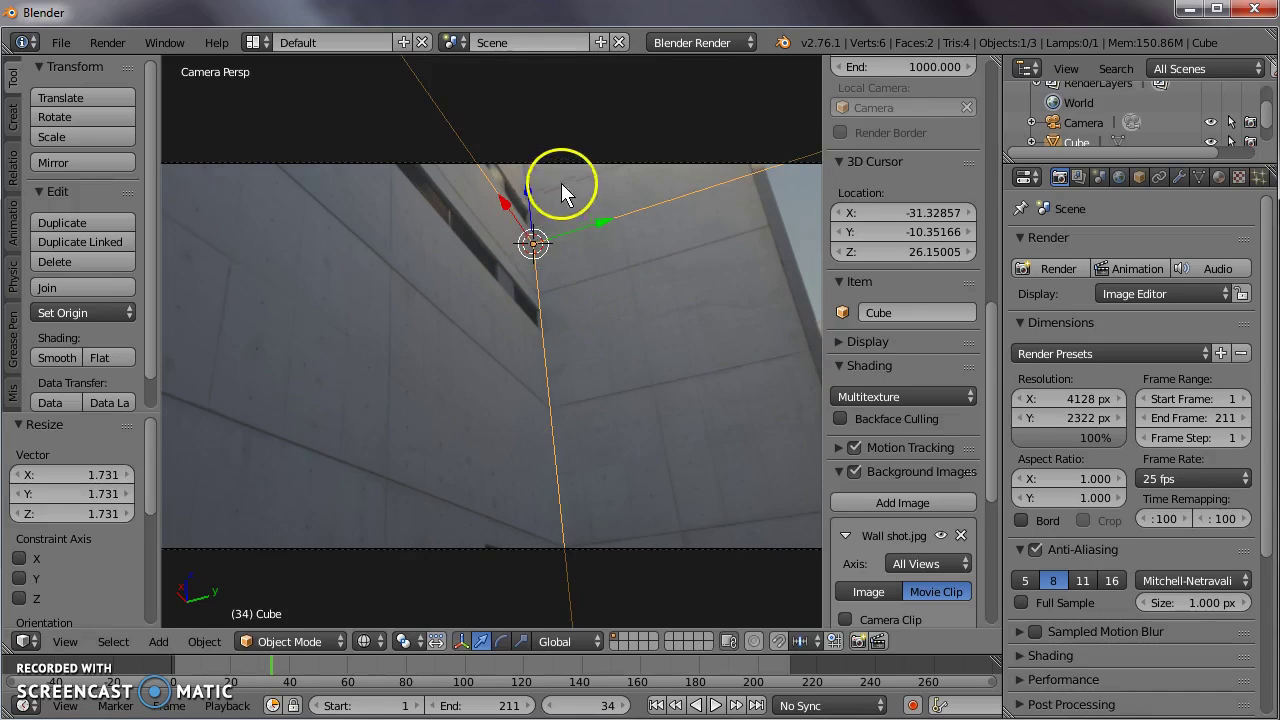
drag(529, 189, 518, 104)
scroll(588, 254, down, 4)
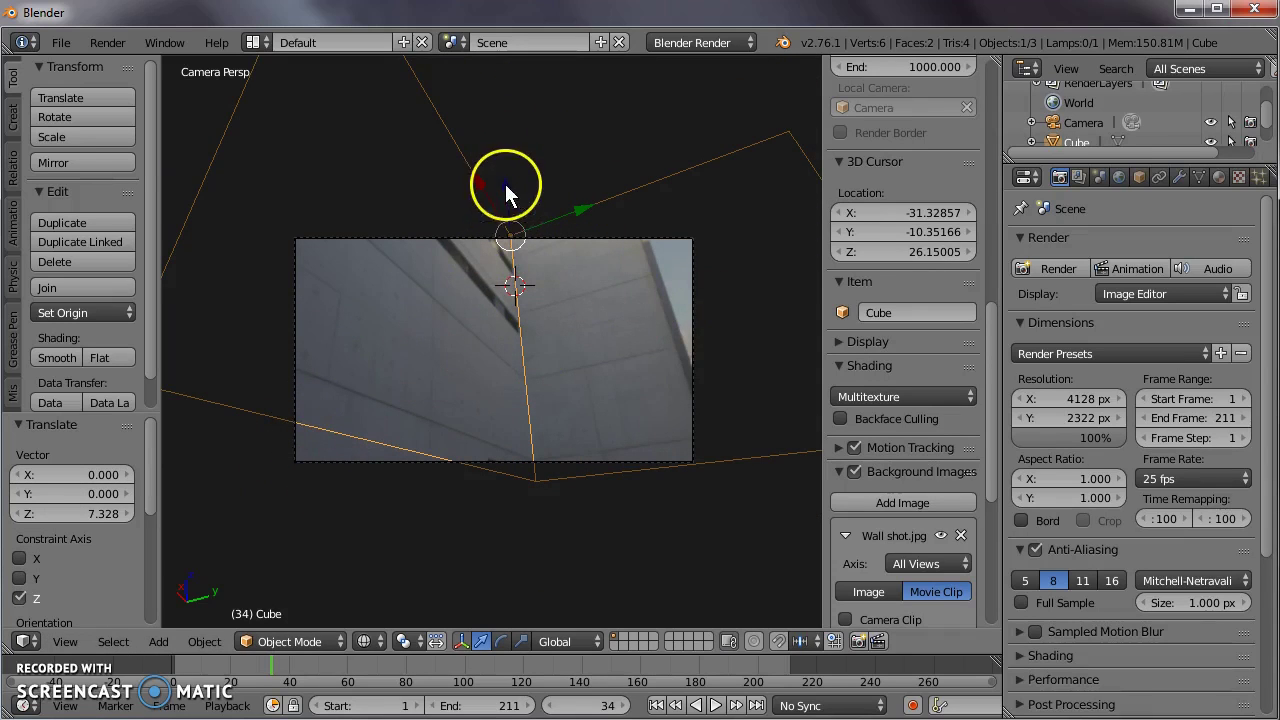
Step: Raise the wall mesh another 2.43 or so along Z and scale it by about 1.17 to cover the camera frame
drag(504, 188, 503, 177)
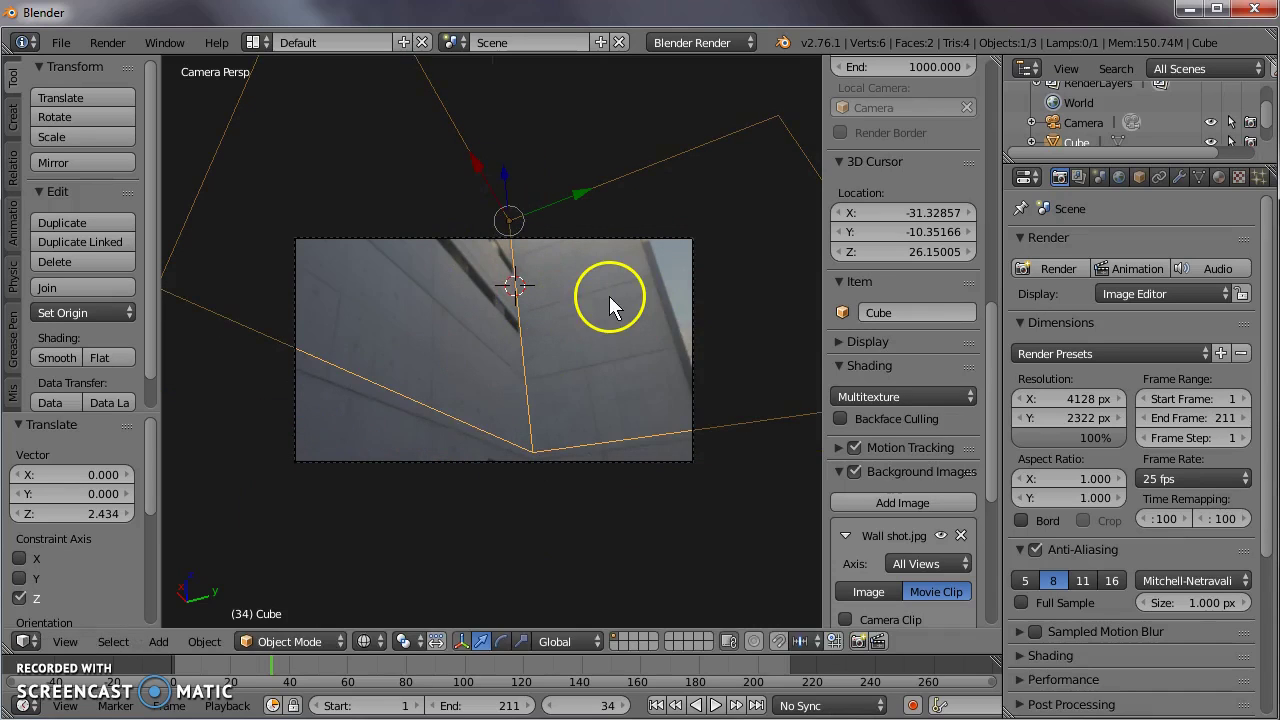
key(s)
click(622, 317)
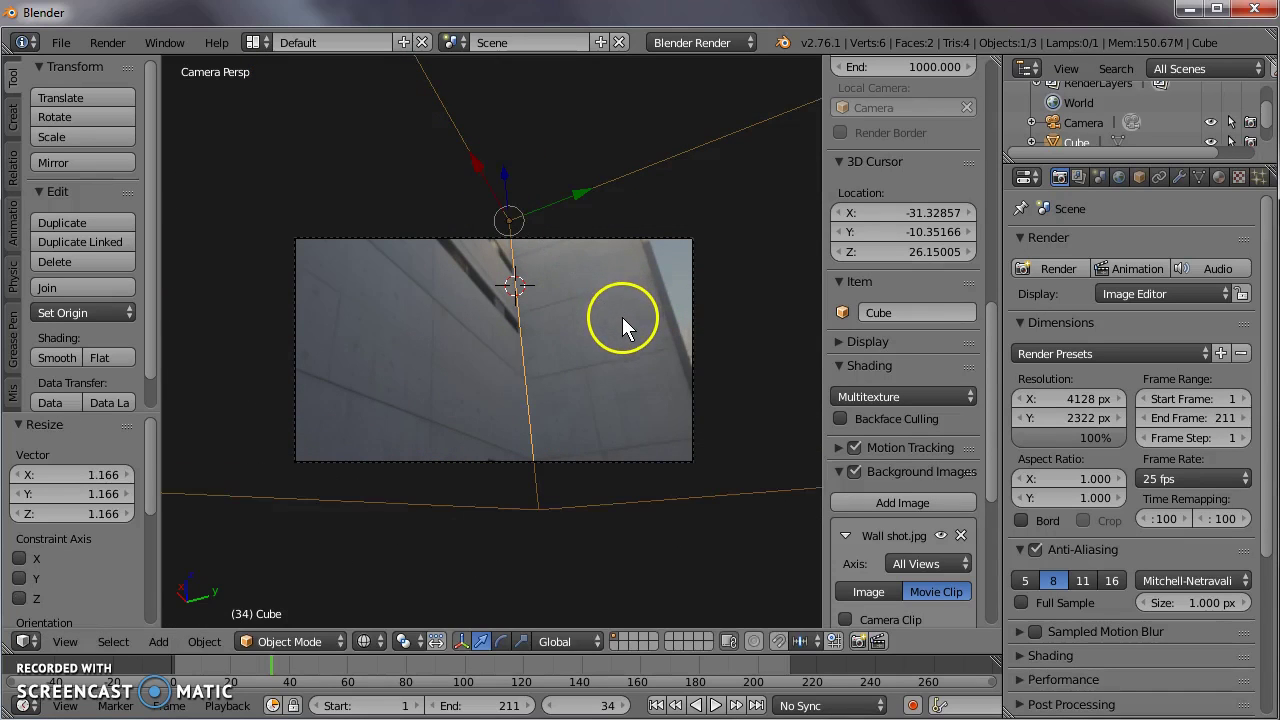
middle_drag(568, 296, 497, 306)
key(KP_0)
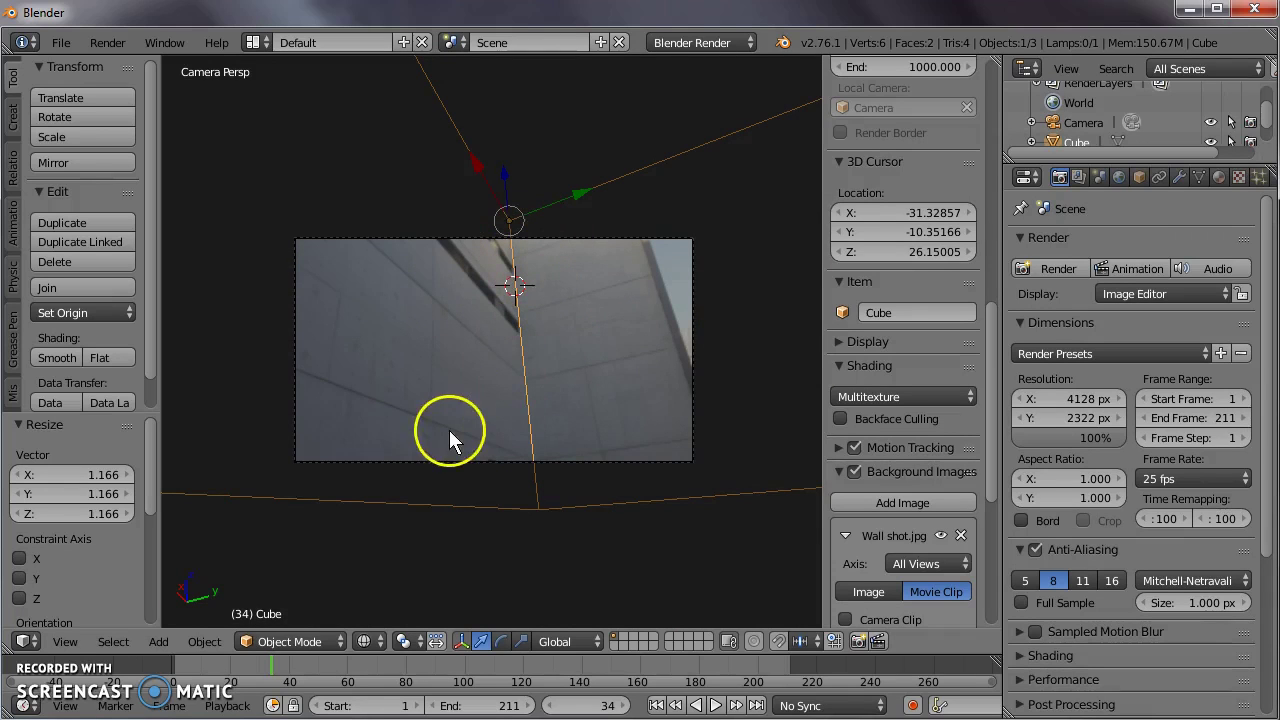
Step: Select the whole wall mesh in Edit Mode and split the 3D view, making the new area a UV/Image Editor
key(Tab)
scroll(567, 389, down, 2)
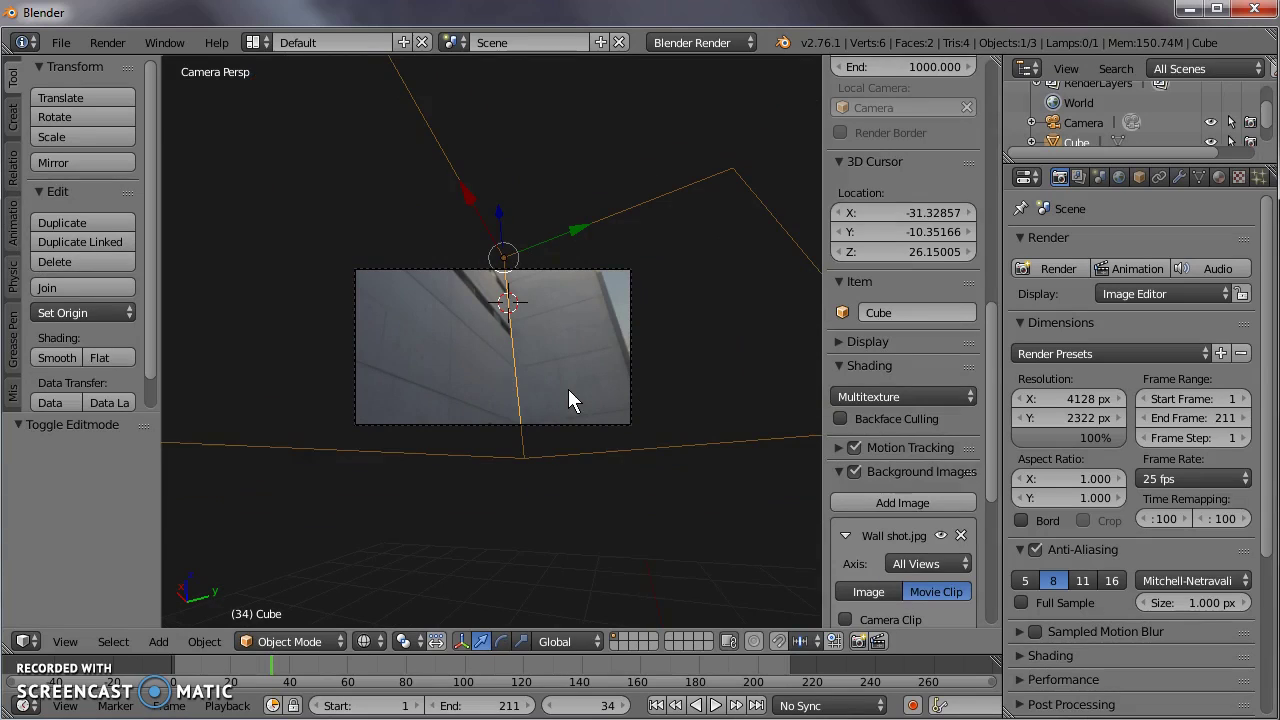
key(a)
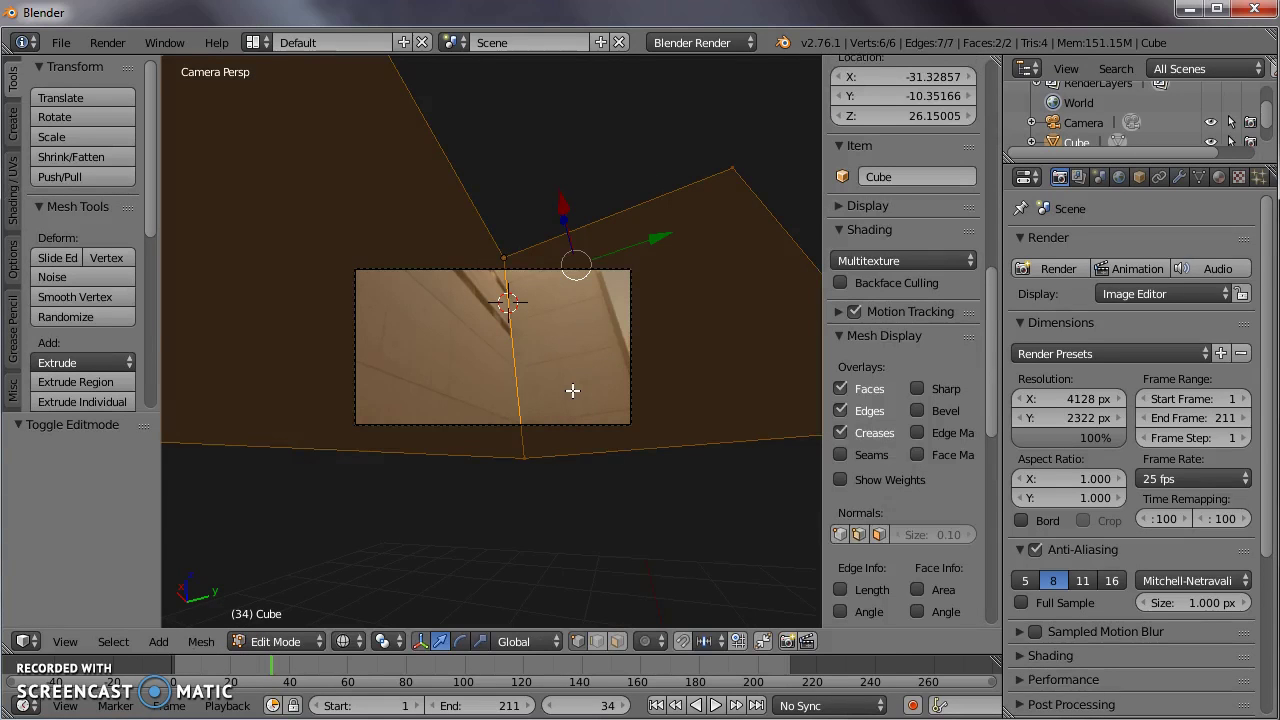
drag(7, 651, 457, 634)
click(22, 641)
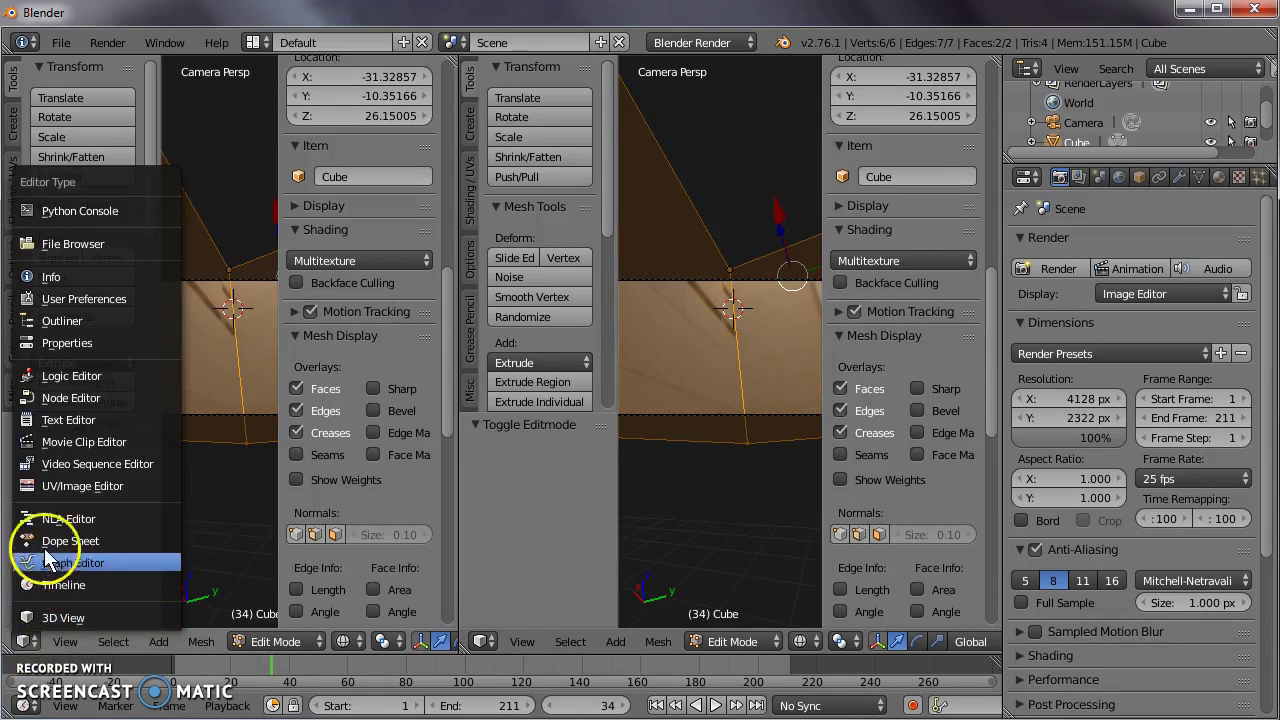
click(46, 486)
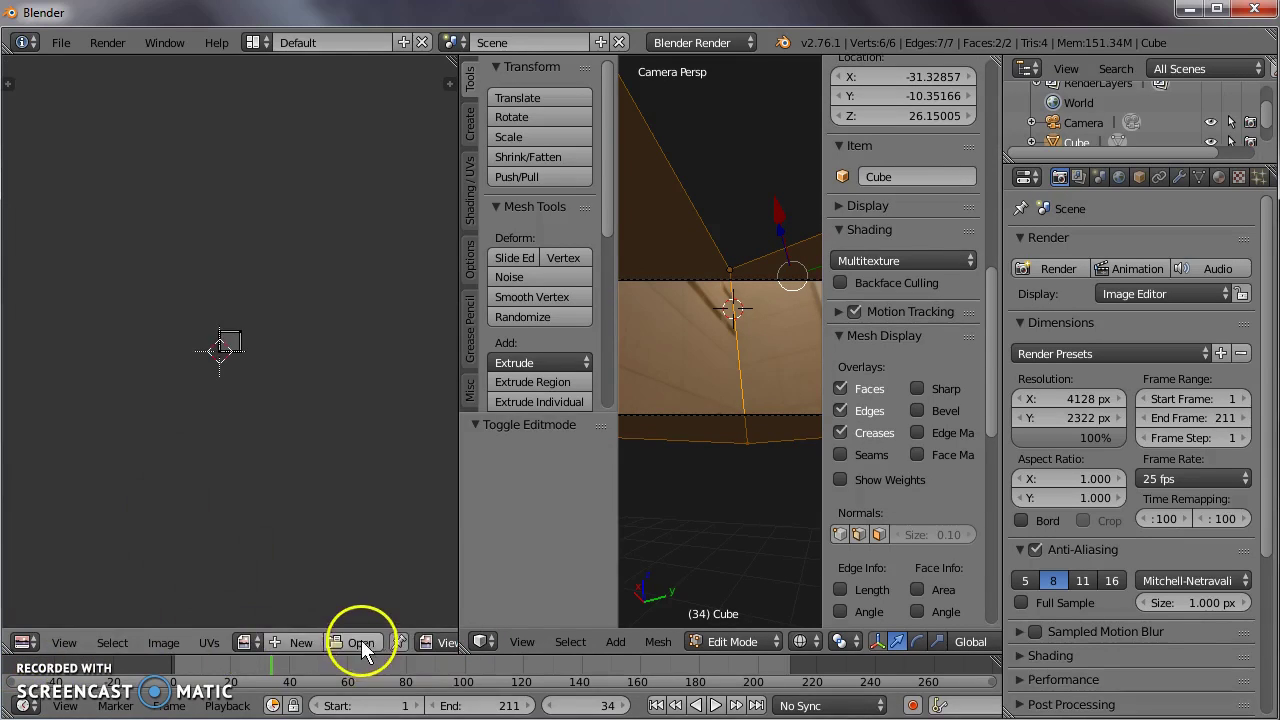
Step: Open Wall shot.jpg from the Photogrametry folder in the UV/Image Editor
click(362, 641)
scroll(160, 306, down, 5)
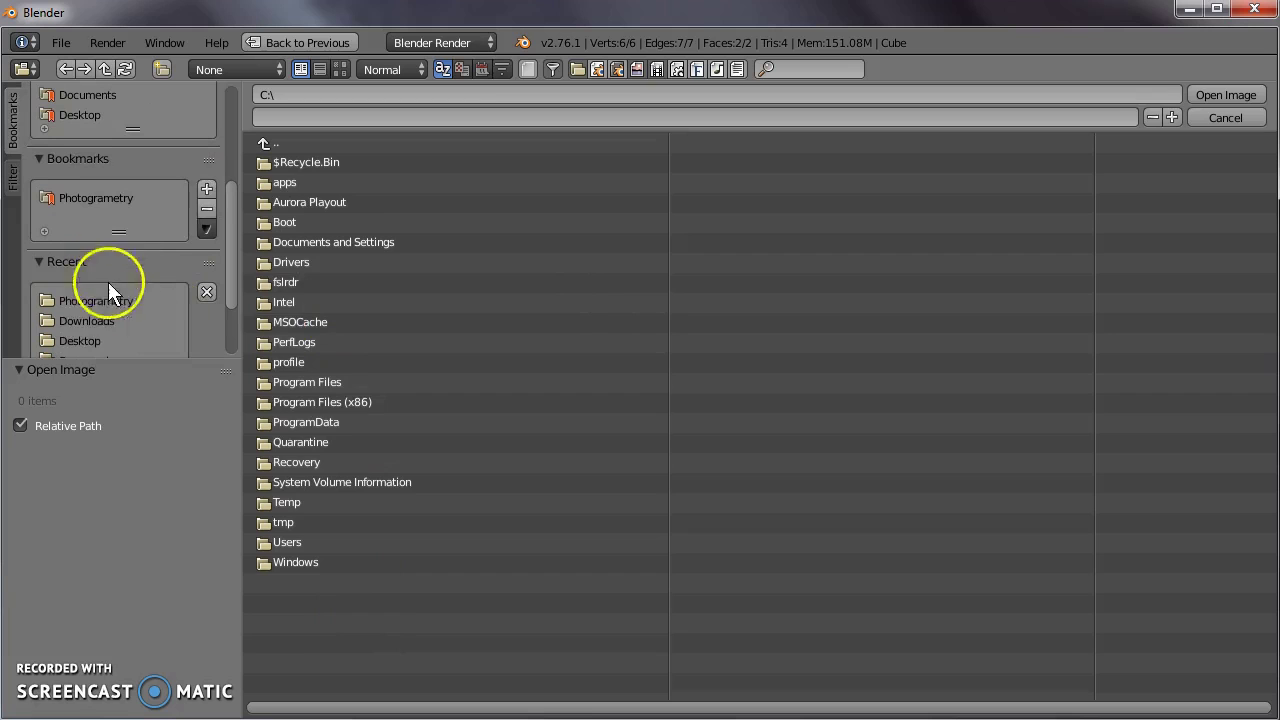
click(108, 298)
click(308, 204)
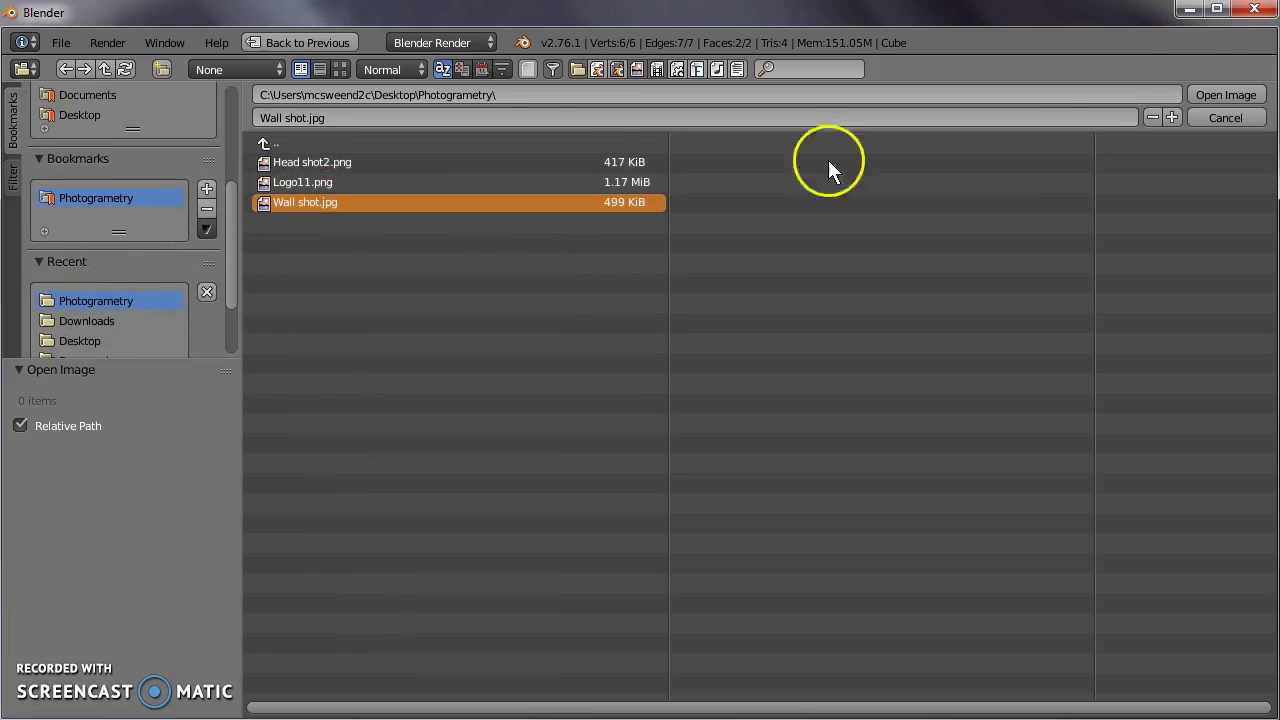
click(1226, 95)
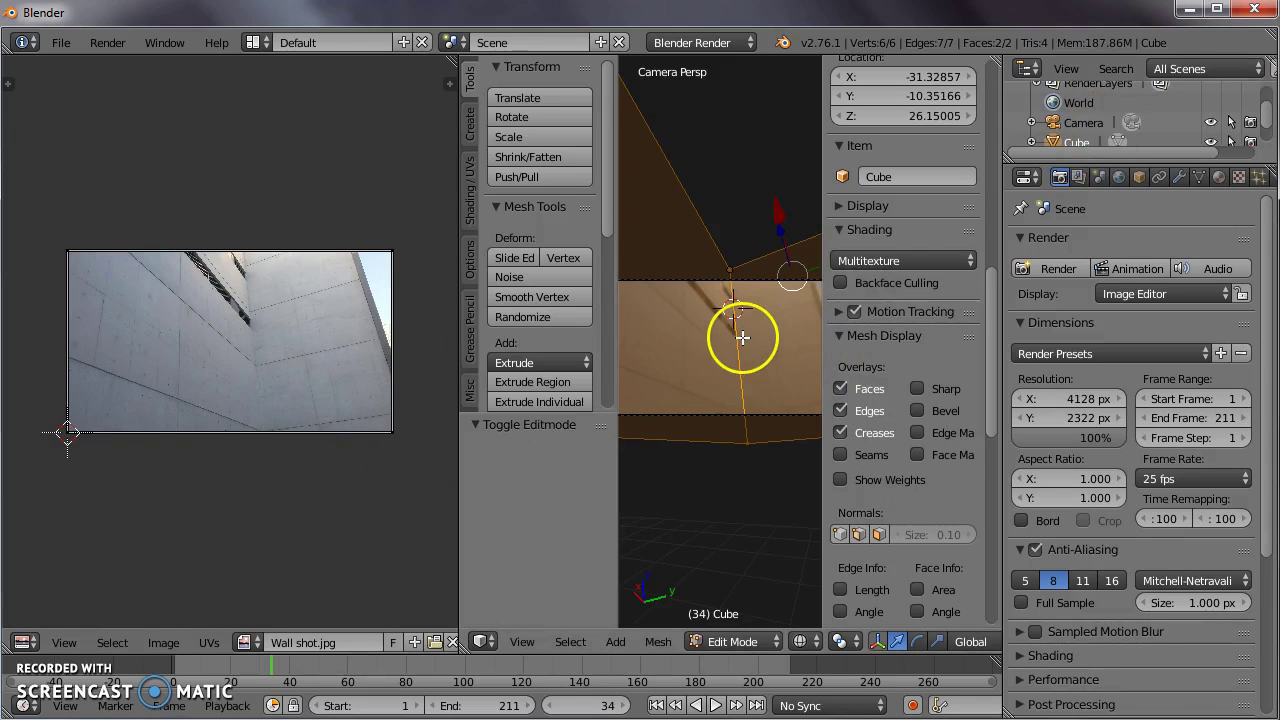
Step: Hide the 3D view's tool shelf and properties region, and unwrap both wall faces with Project From View
key(t)
key(n)
key(u)
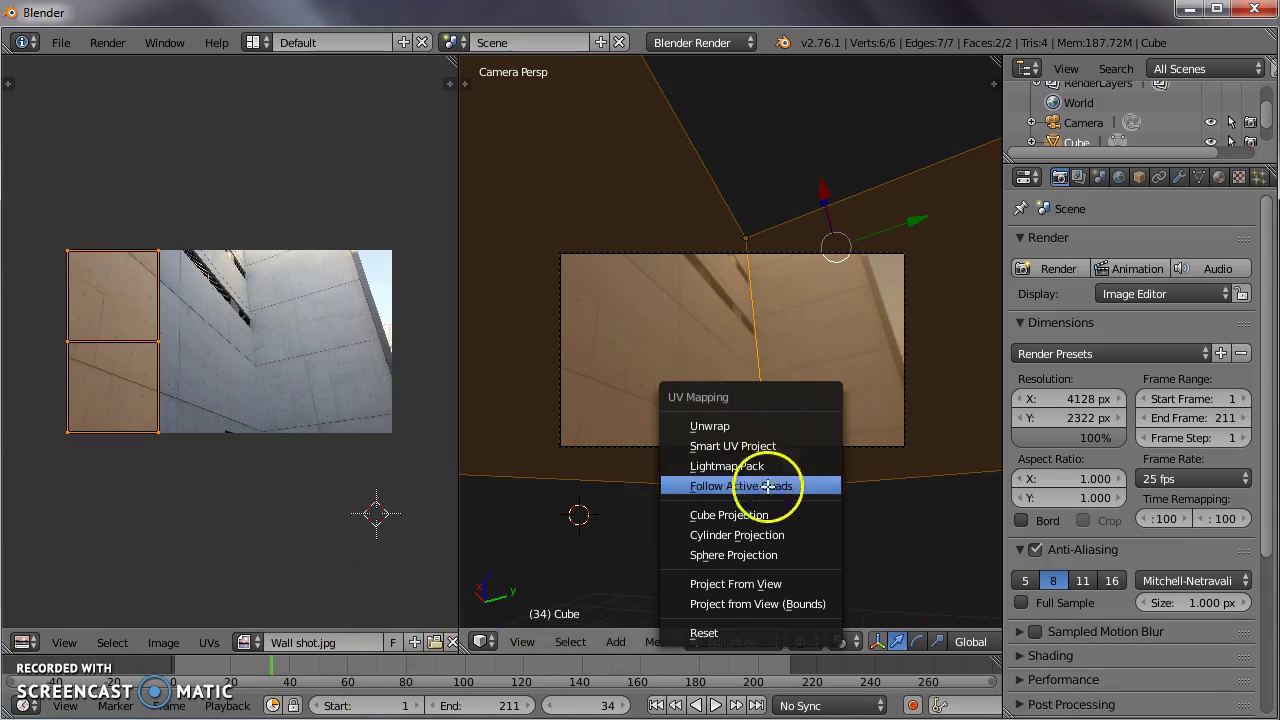
click(757, 586)
scroll(360, 332, down, 5)
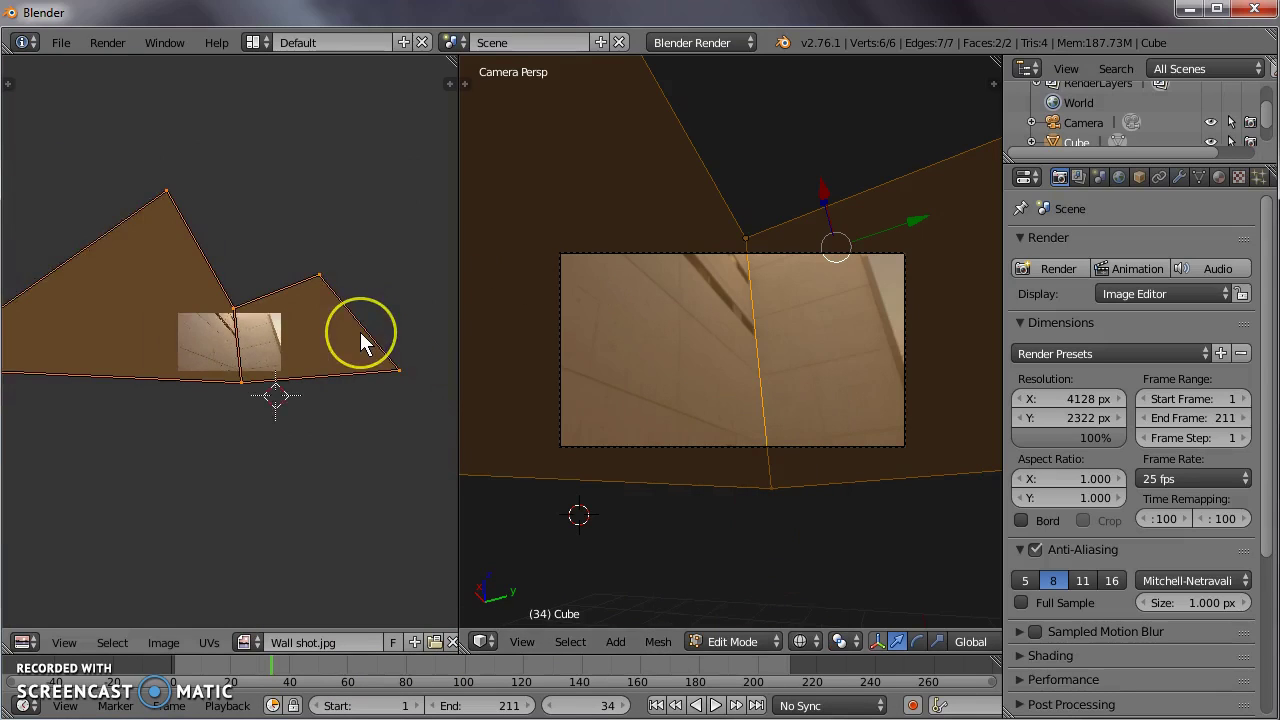
scroll(360, 332, down, 2)
scroll(289, 332, up, 4)
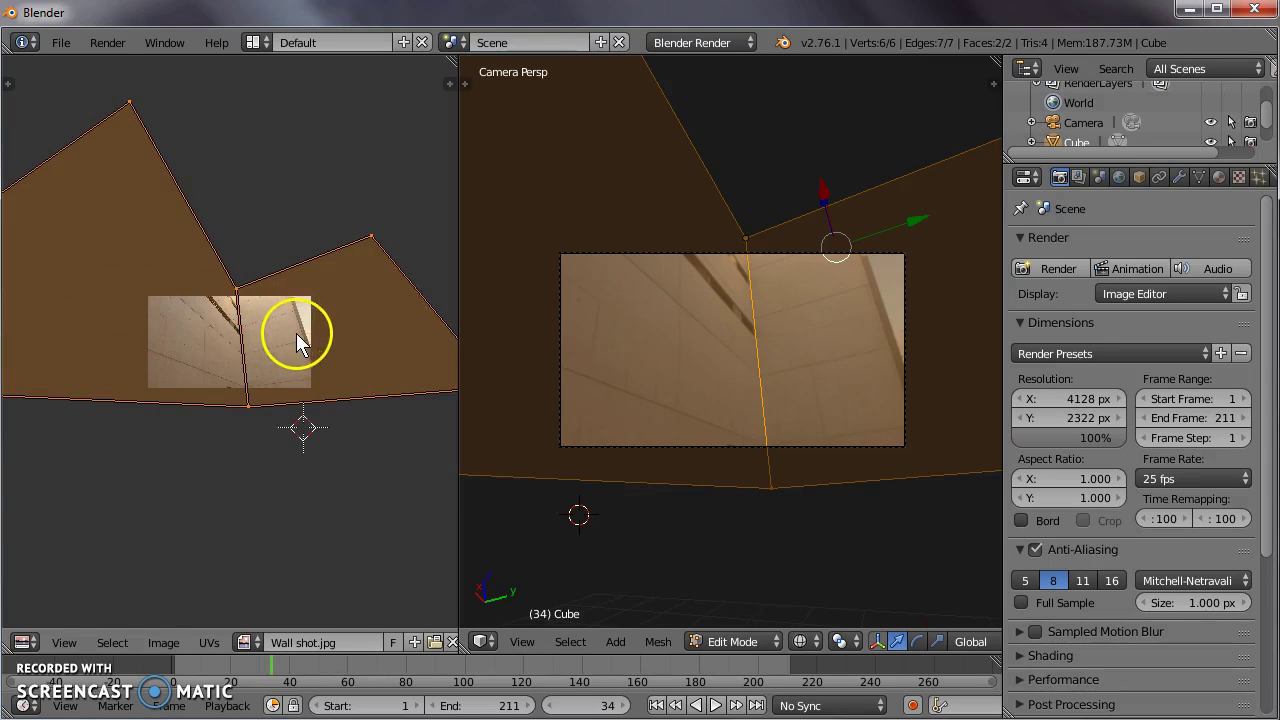
scroll(809, 331, down, 6)
scroll(243, 343, down, 5)
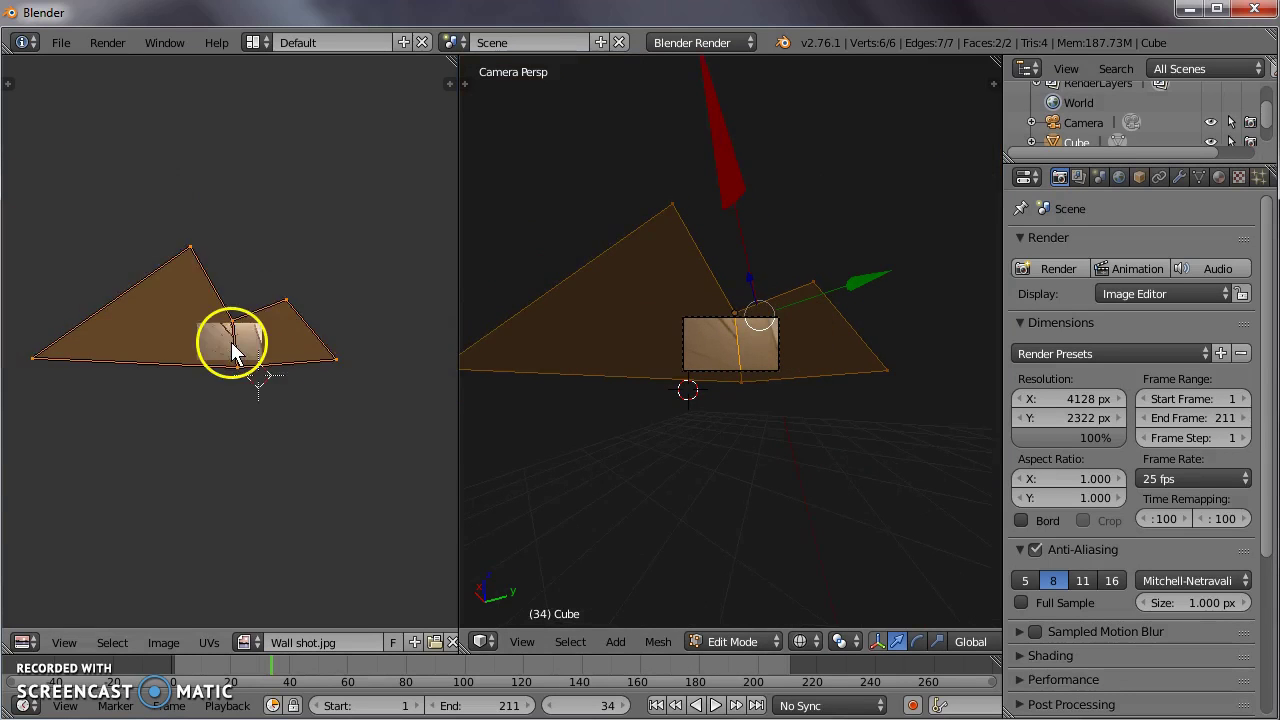
scroll(846, 340, up, 3)
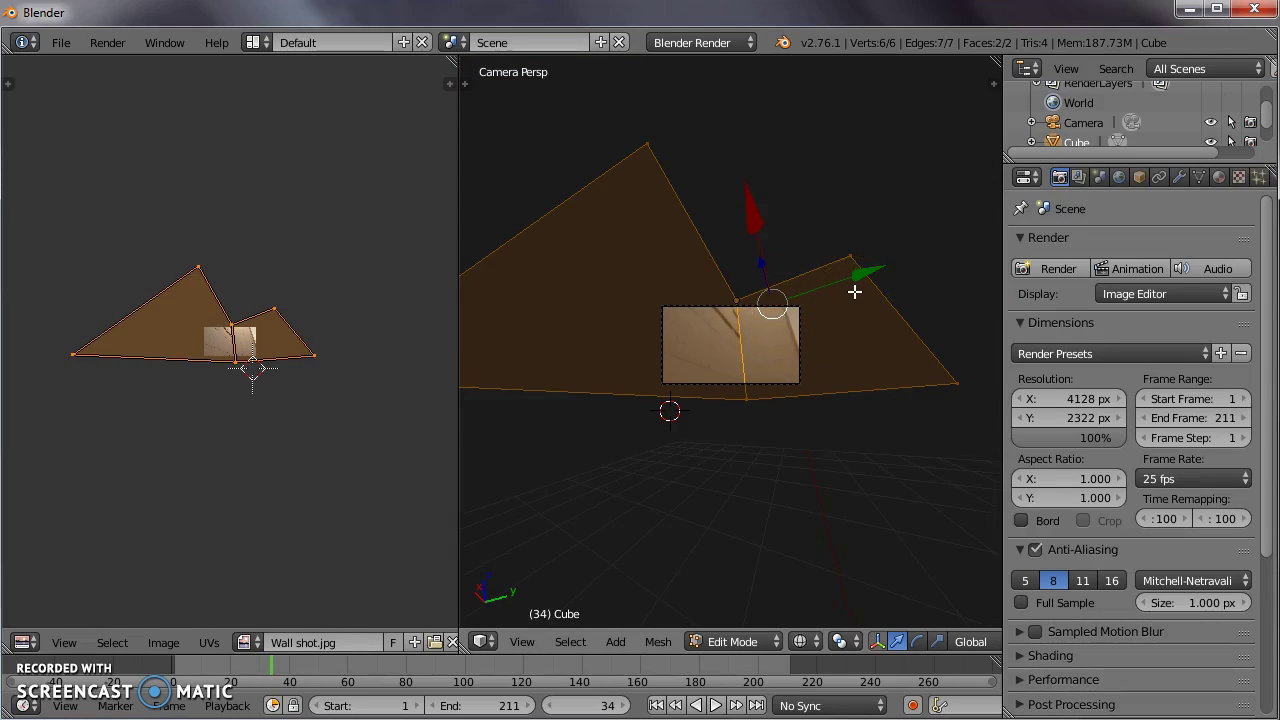
Step: Leave the camera view, switch to orthographic projection, and scale the wall mesh up from its corner origin in Object Mode
key(KP_0)
middle_drag(829, 363, 762, 425)
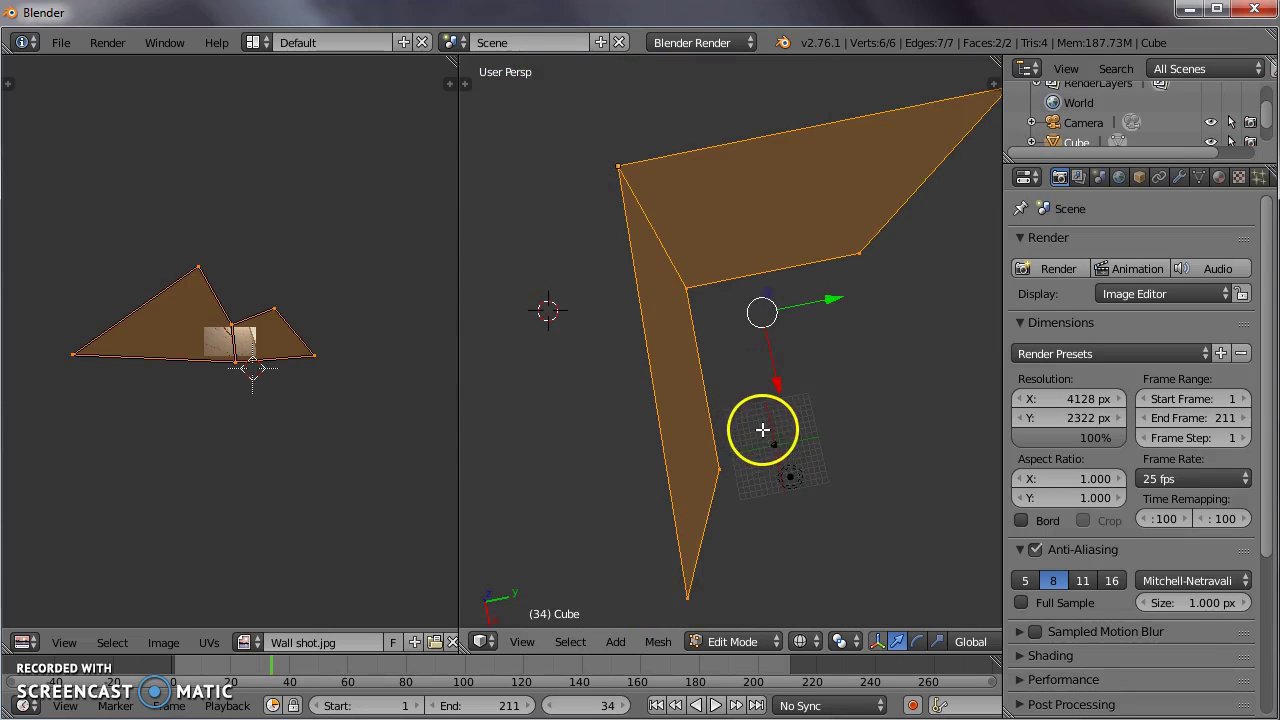
key(KP_5)
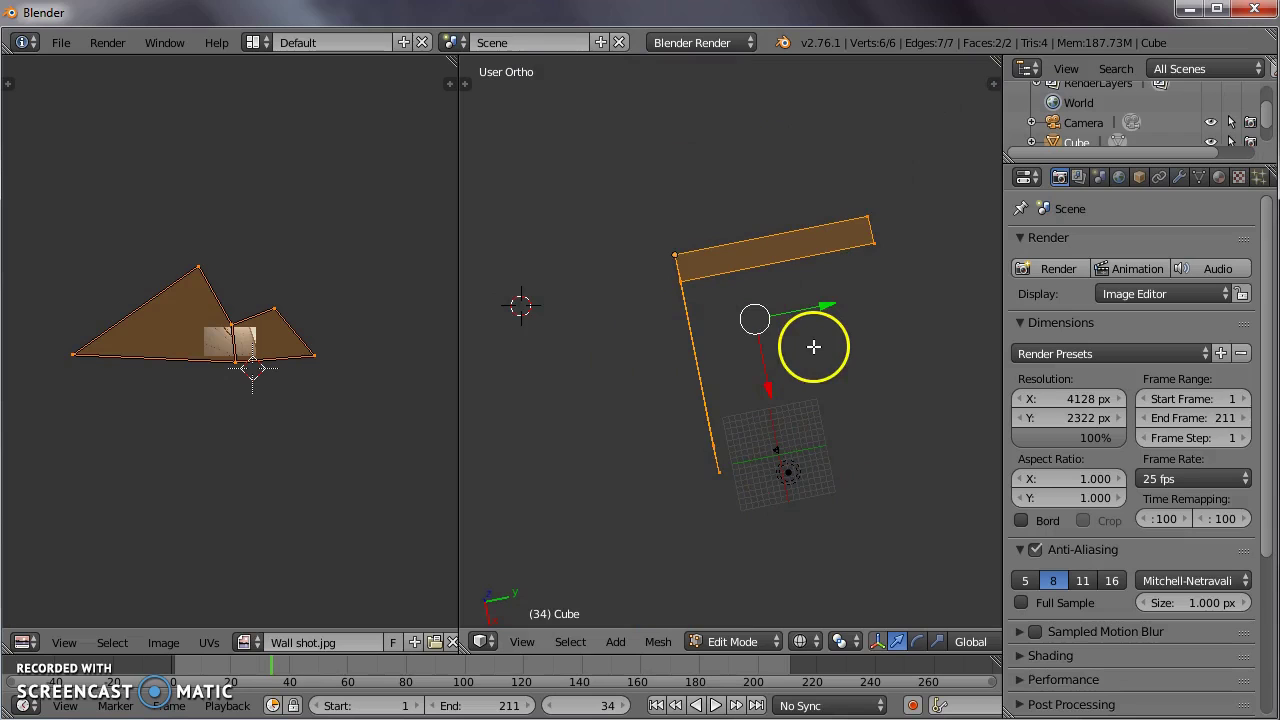
key(s)
key(Escape)
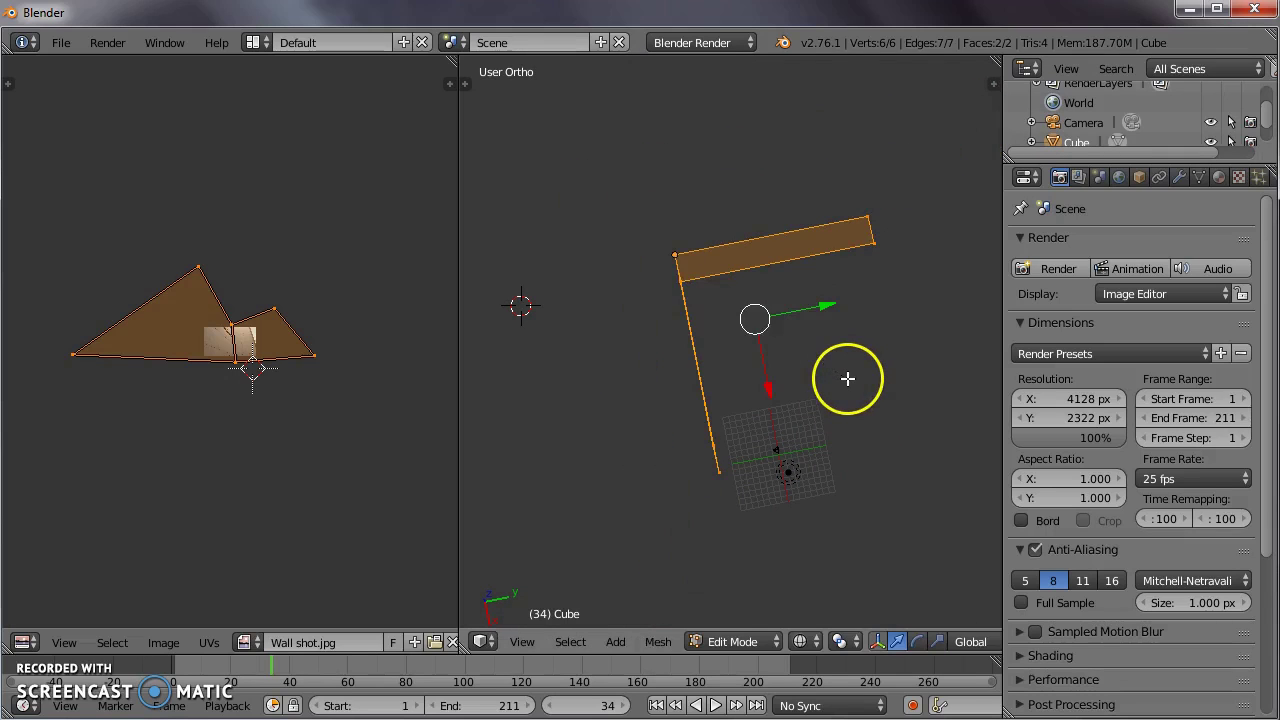
key(Tab)
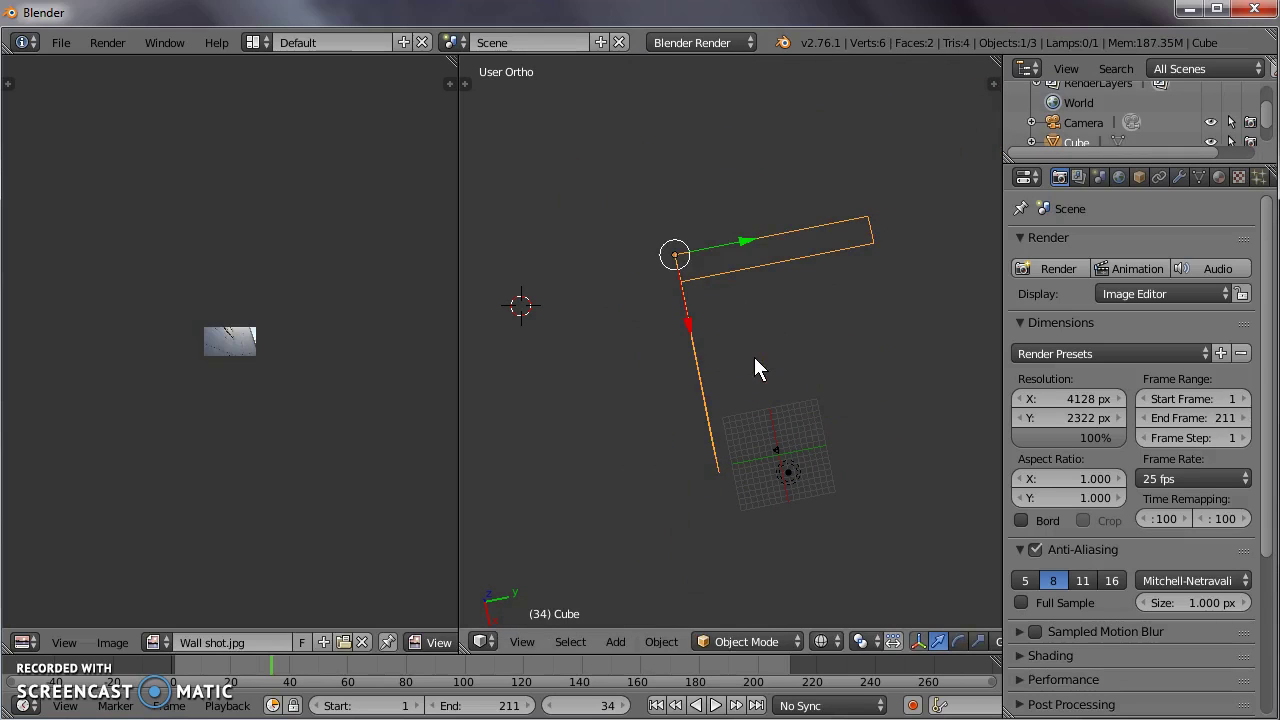
key(s)
click(800, 384)
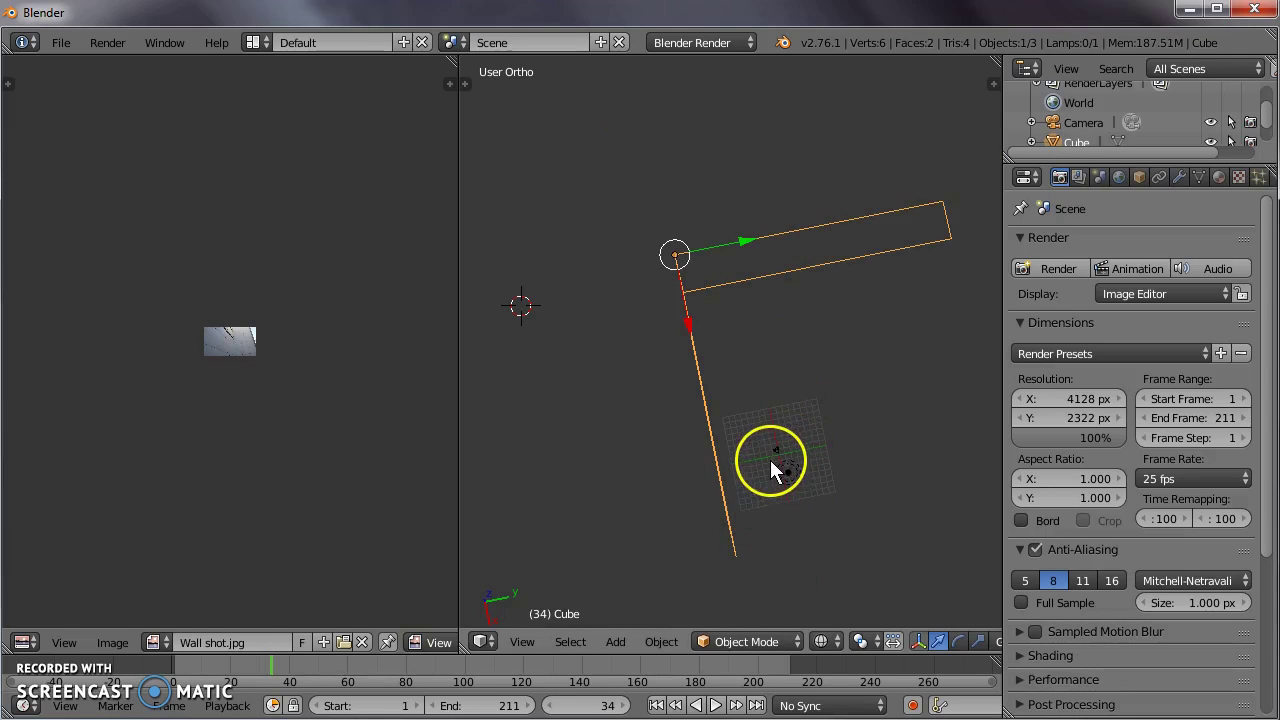
Step: Return to the camera view and re-unwrap the enlarged wall mesh with Project From View in Edit Mode
key(KP_0)
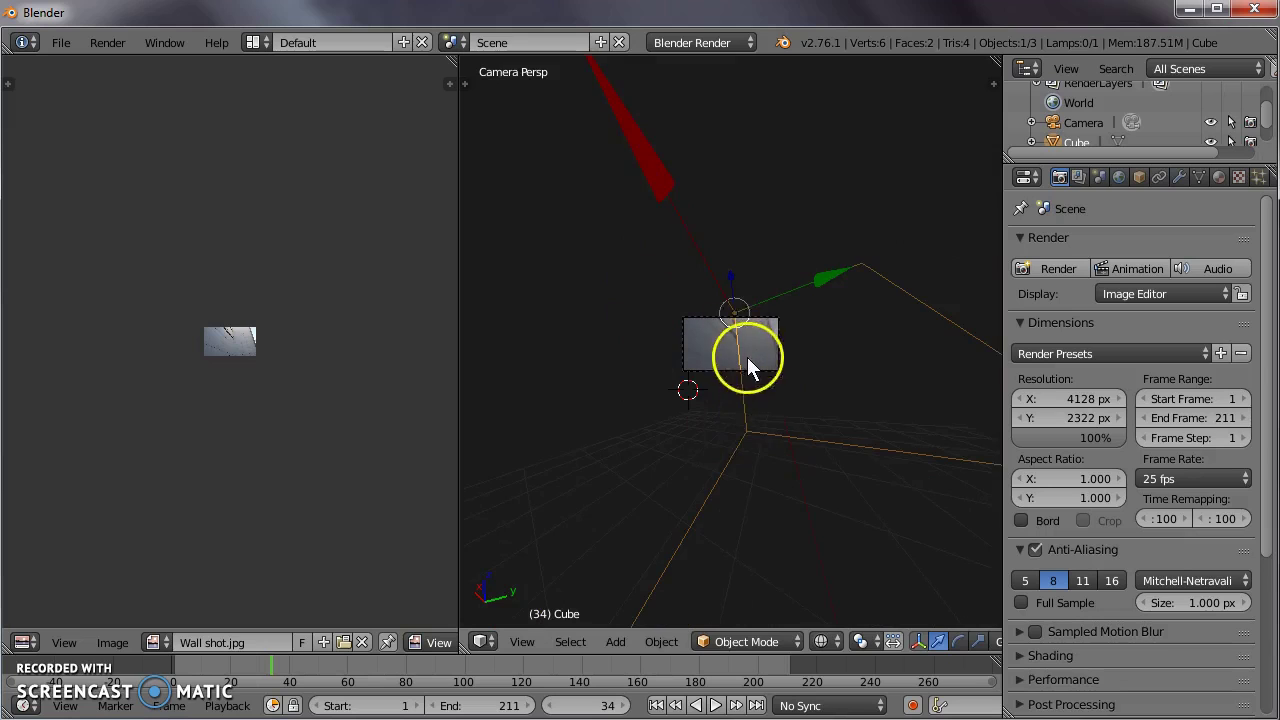
scroll(750, 358, up, 3)
key(u)
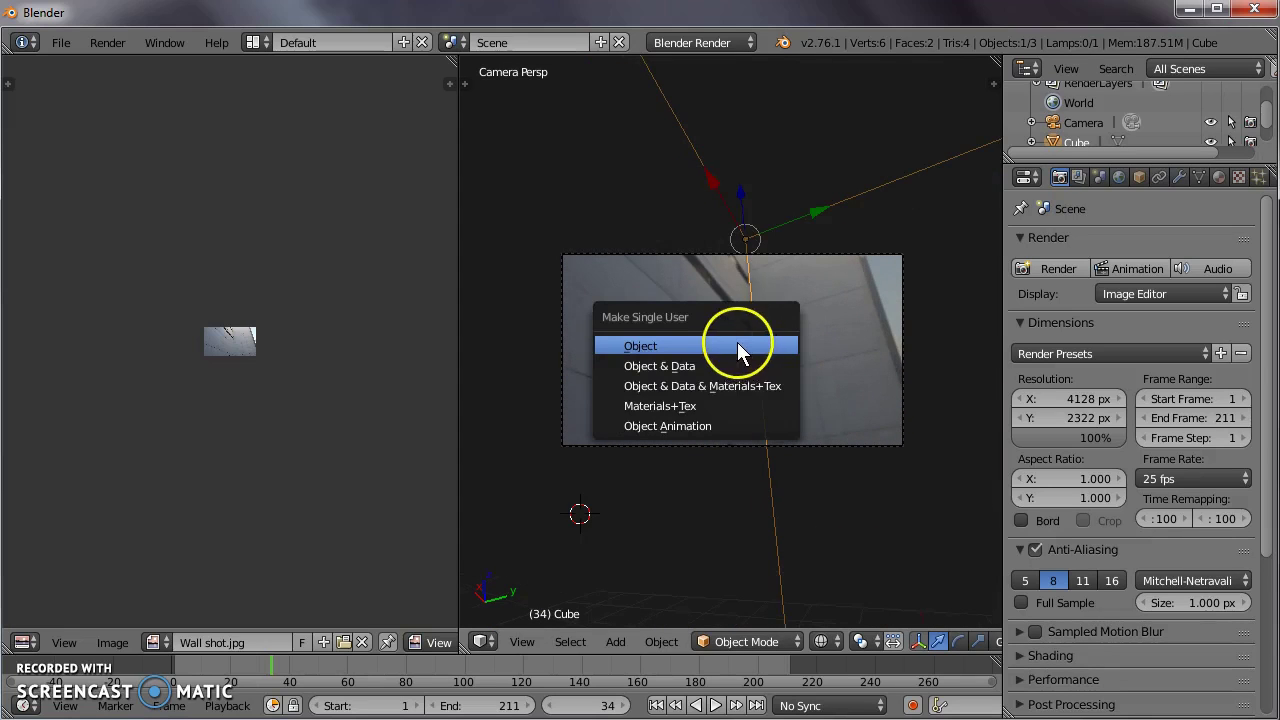
click(740, 347)
key(Tab)
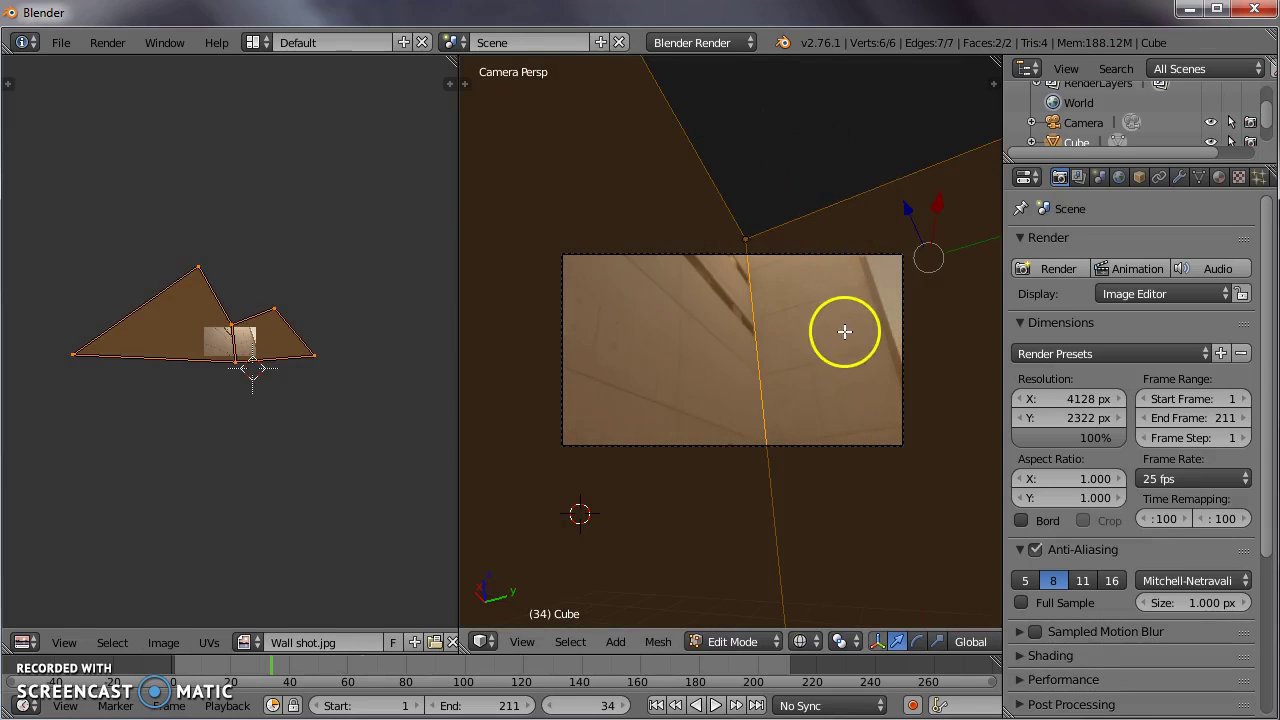
key(u)
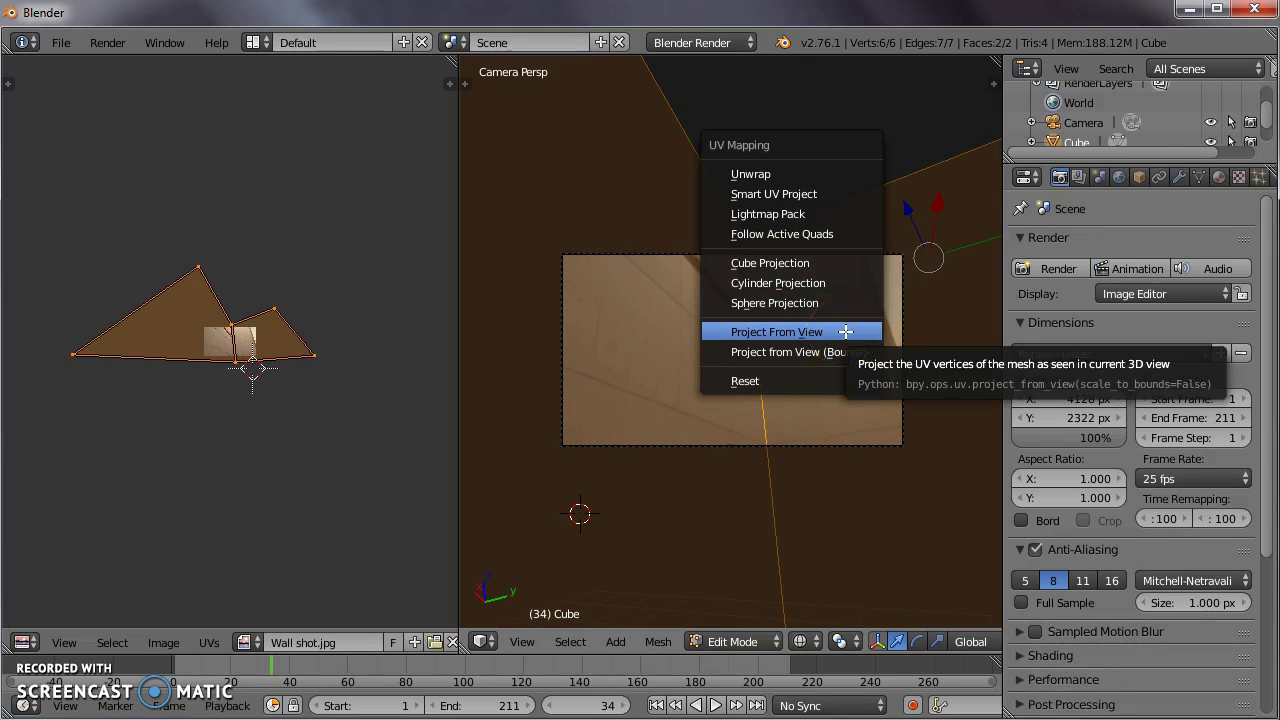
click(802, 335)
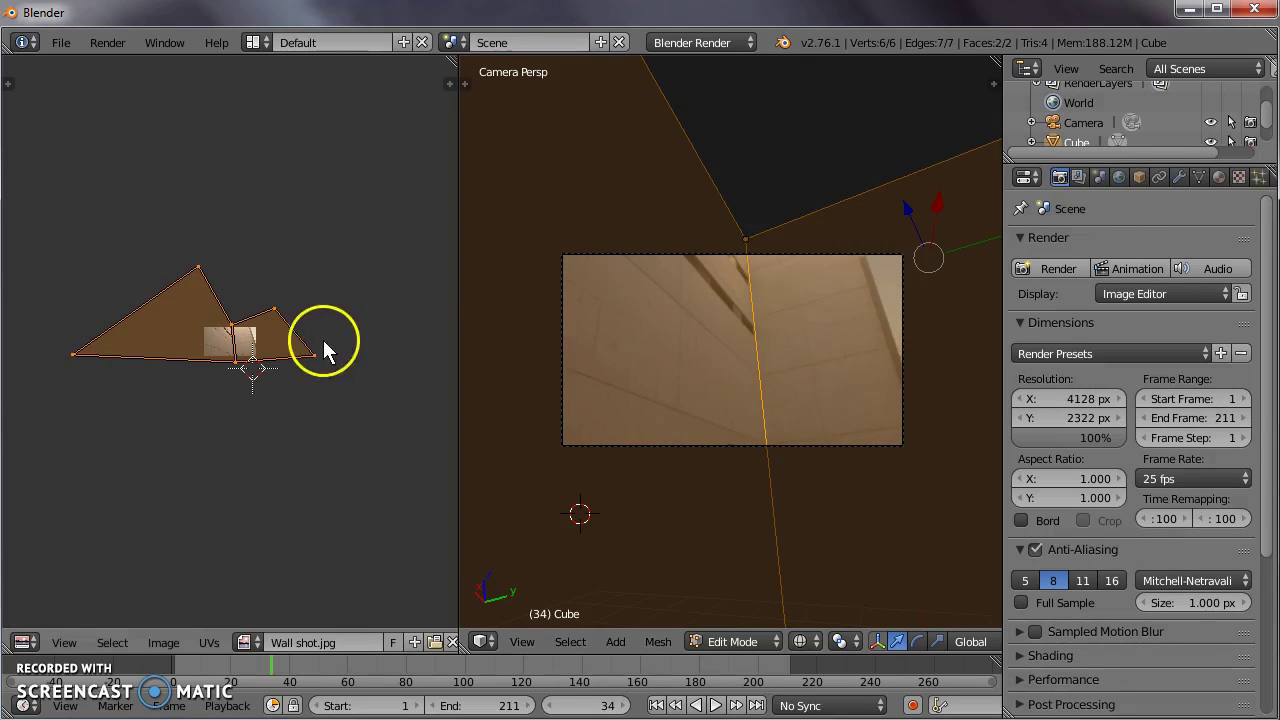
key(u)
click(769, 371)
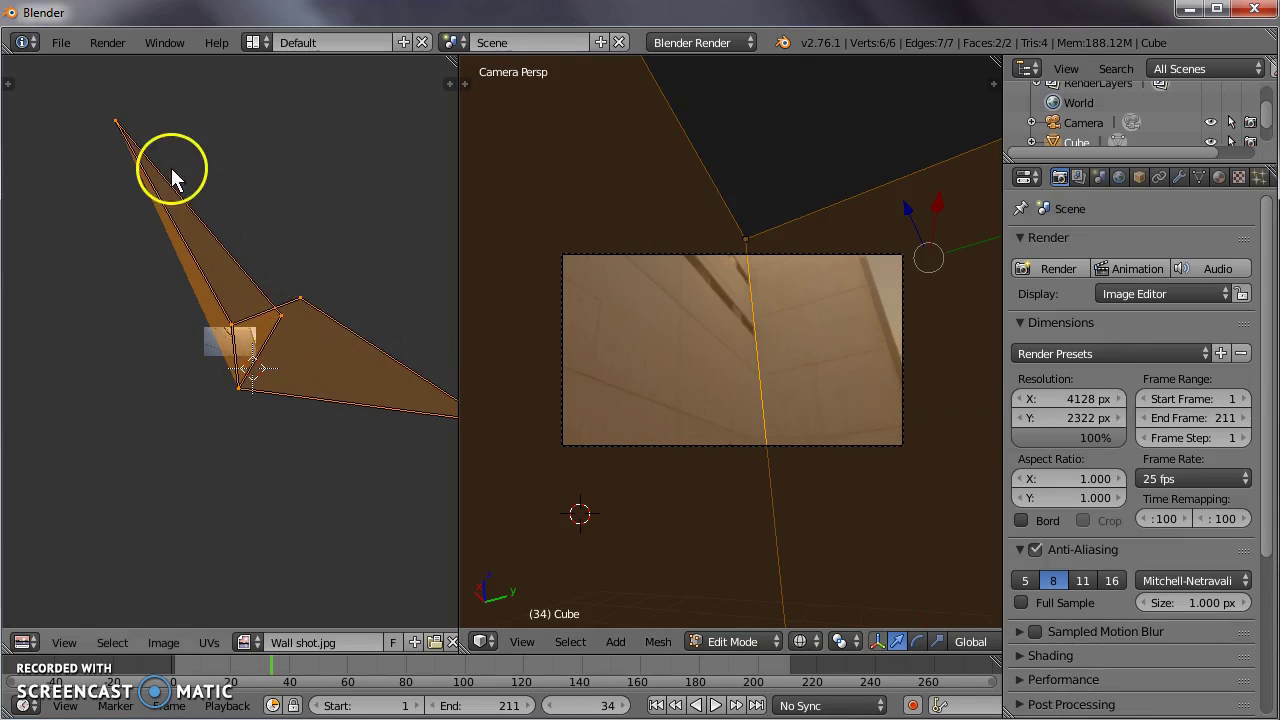
Step: Leave the camera view and examine the enlarged walls' position and size relative to the camera and grid
scroll(809, 393, down, 3)
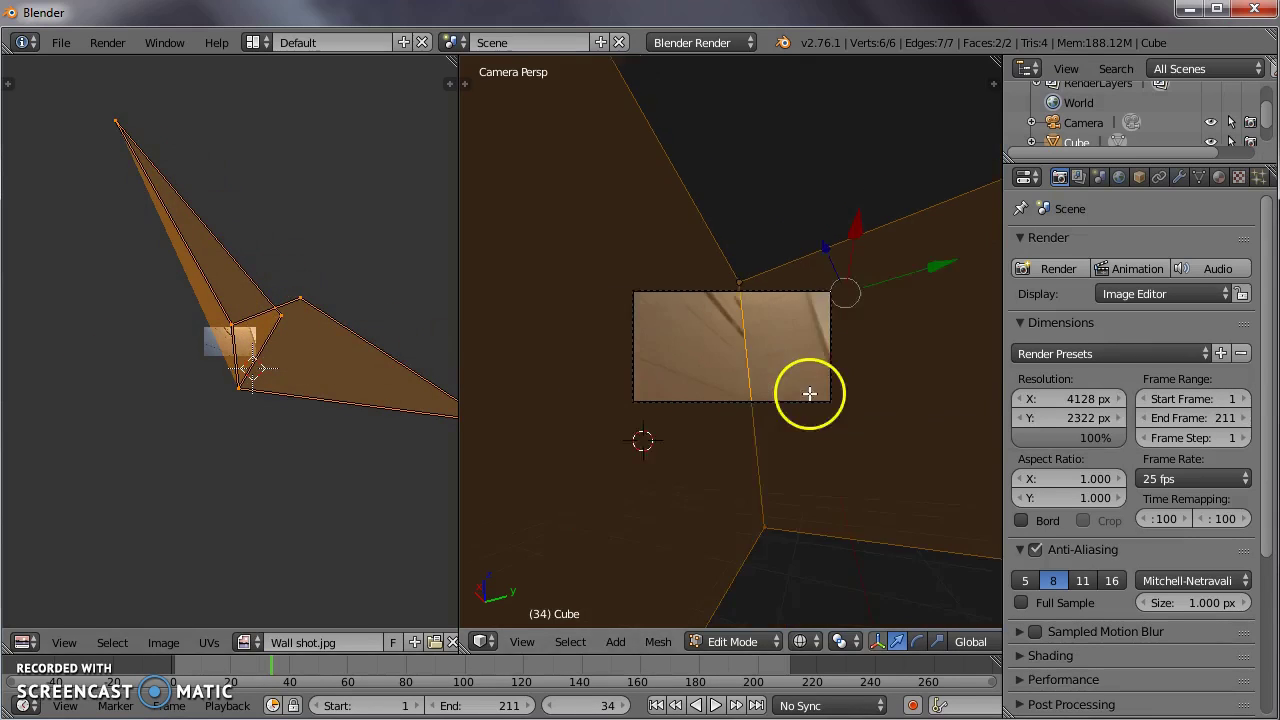
middle_drag(797, 340, 643, 299)
right_click(655, 350)
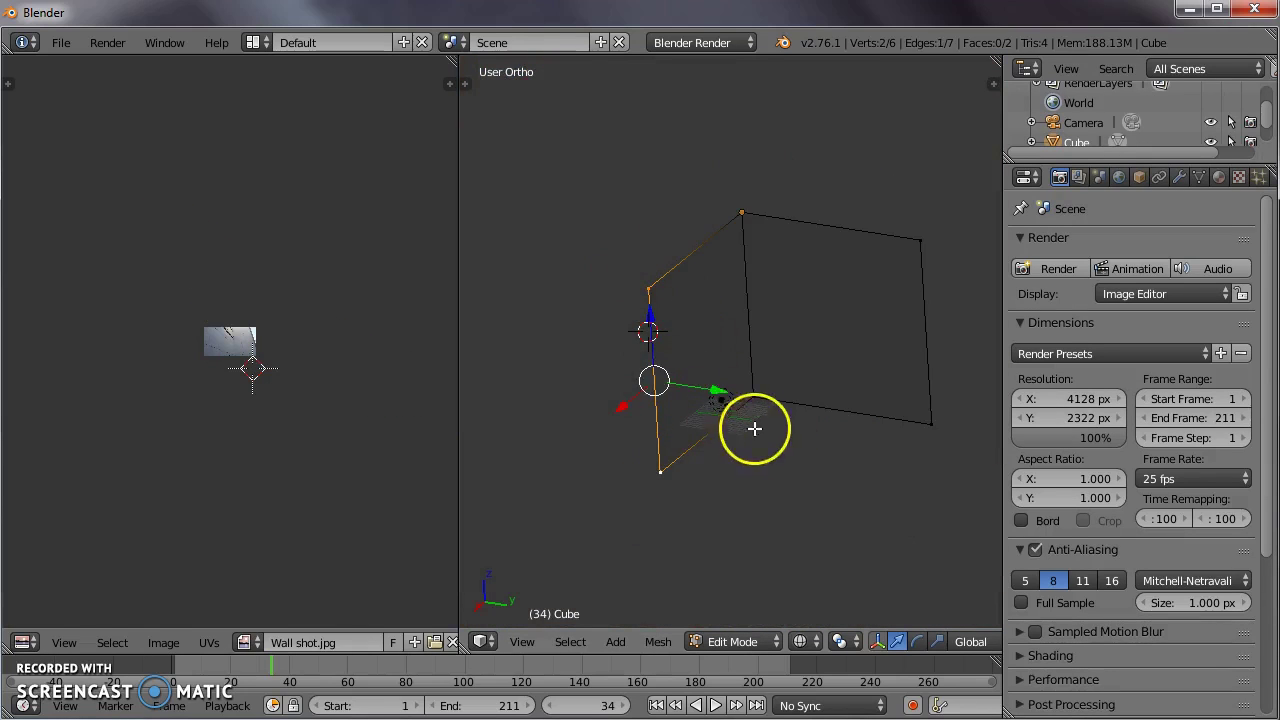
middle_drag(720, 414, 751, 434)
scroll(757, 446, up, 6)
shift+middle_drag(790, 556, 700, 401)
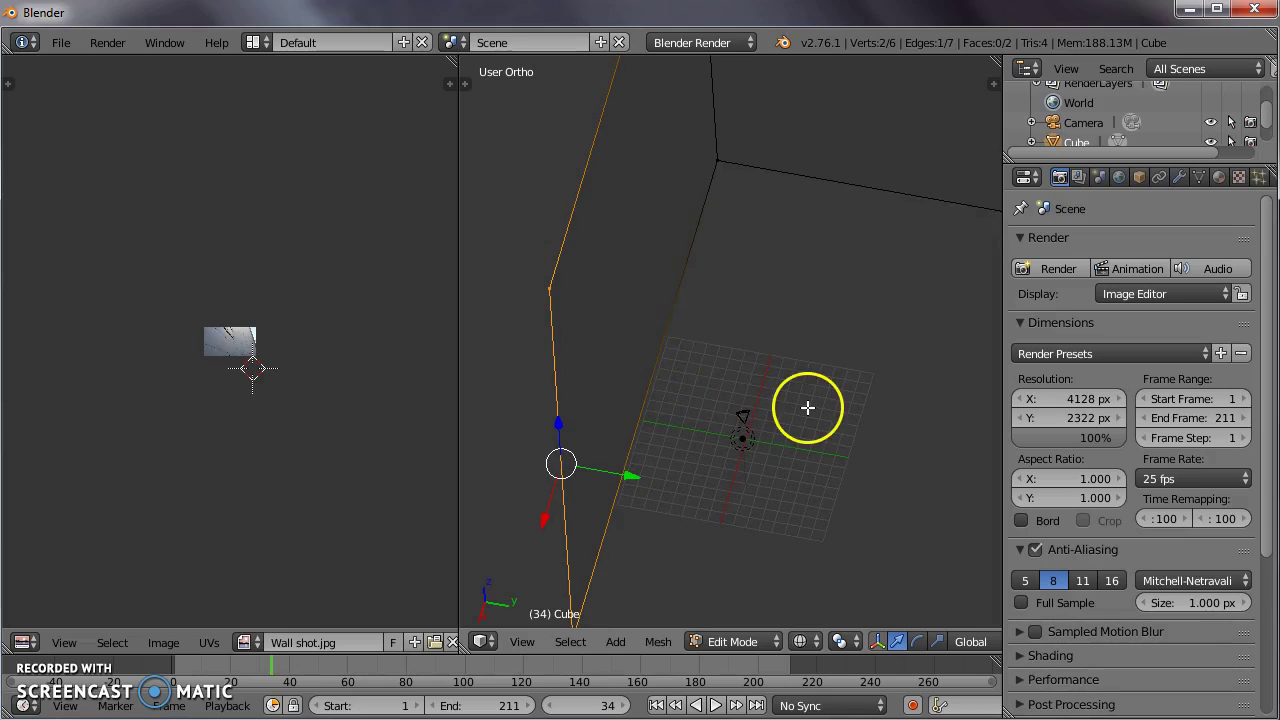
mouse_move(770, 428)
mouse_down()
mouse_move(749, 443)
mouse_move(797, 447)
mouse_up()
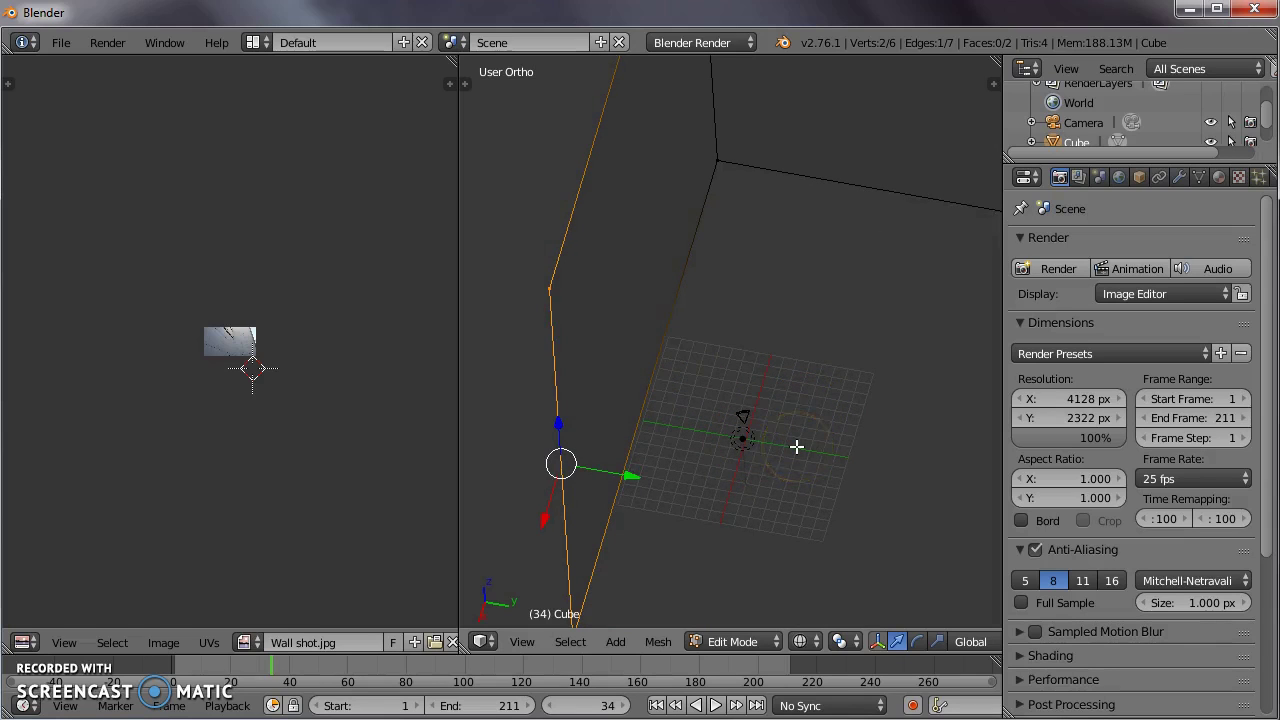
click(726, 440)
Step: Undo the wall mesh's enlargement and re-unwrap, and return to the camera view in Object Mode
key(Tab)
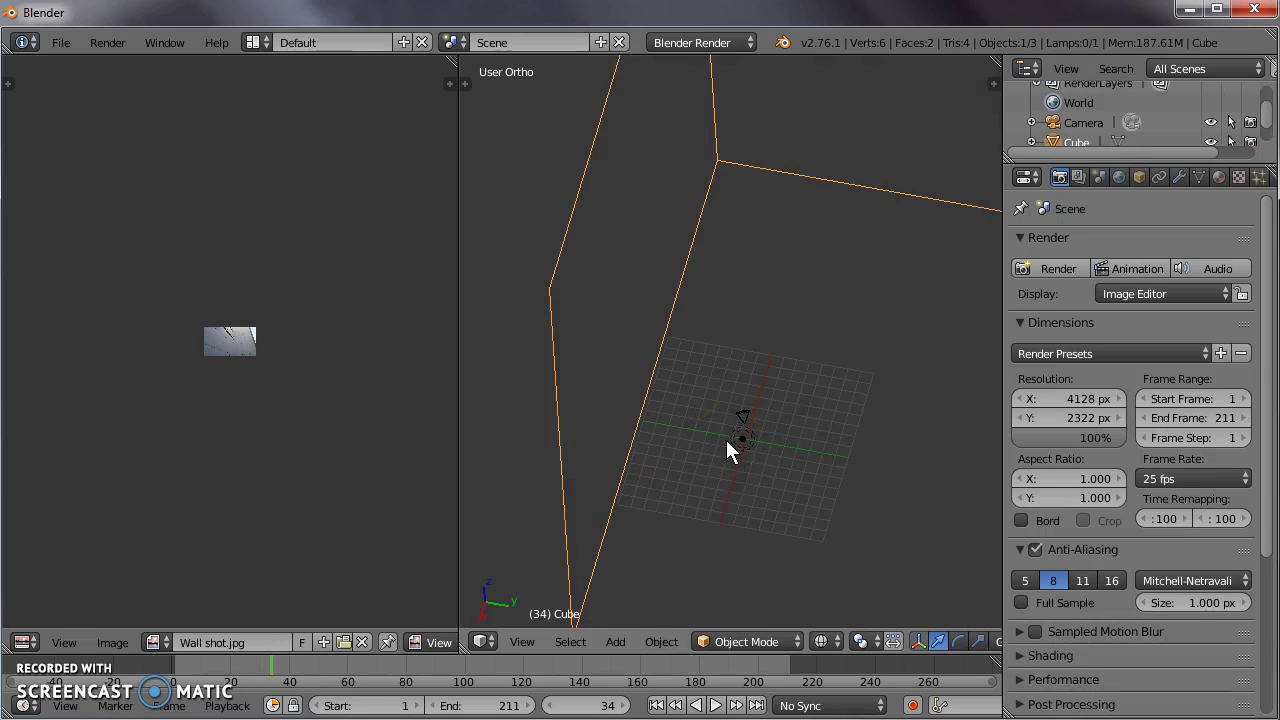
click(454, 416)
click(737, 411)
key(KP_0)
scroll(808, 390, up, 2)
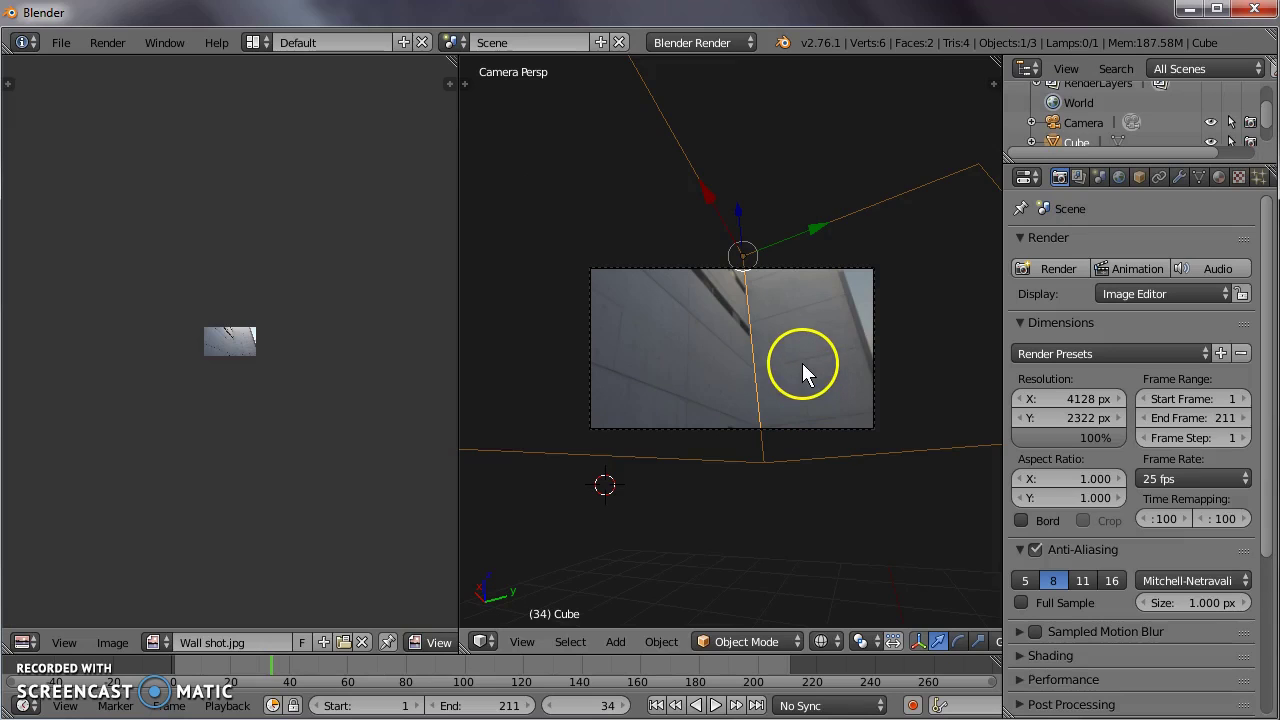
Step: Unwrap both wall faces in Edit Mode with Project From View, and return to Object Mode
key(Tab)
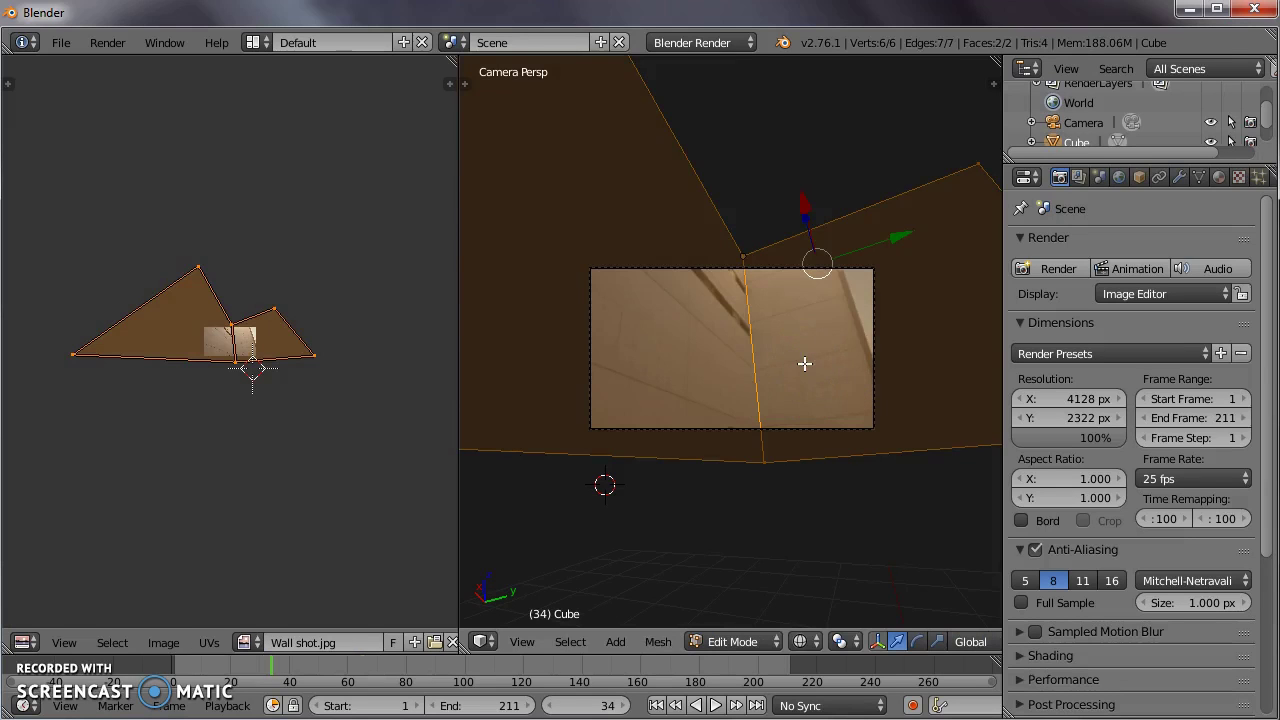
key(u)
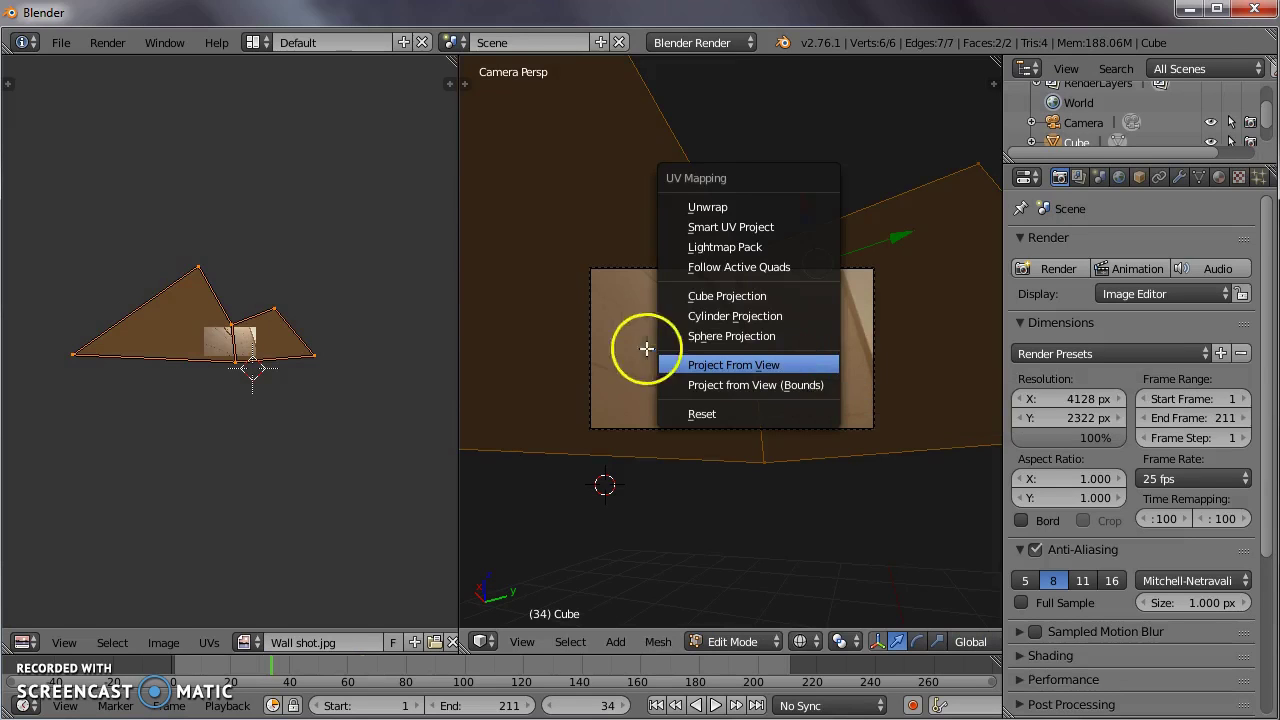
click(777, 364)
scroll(355, 350, up, 1)
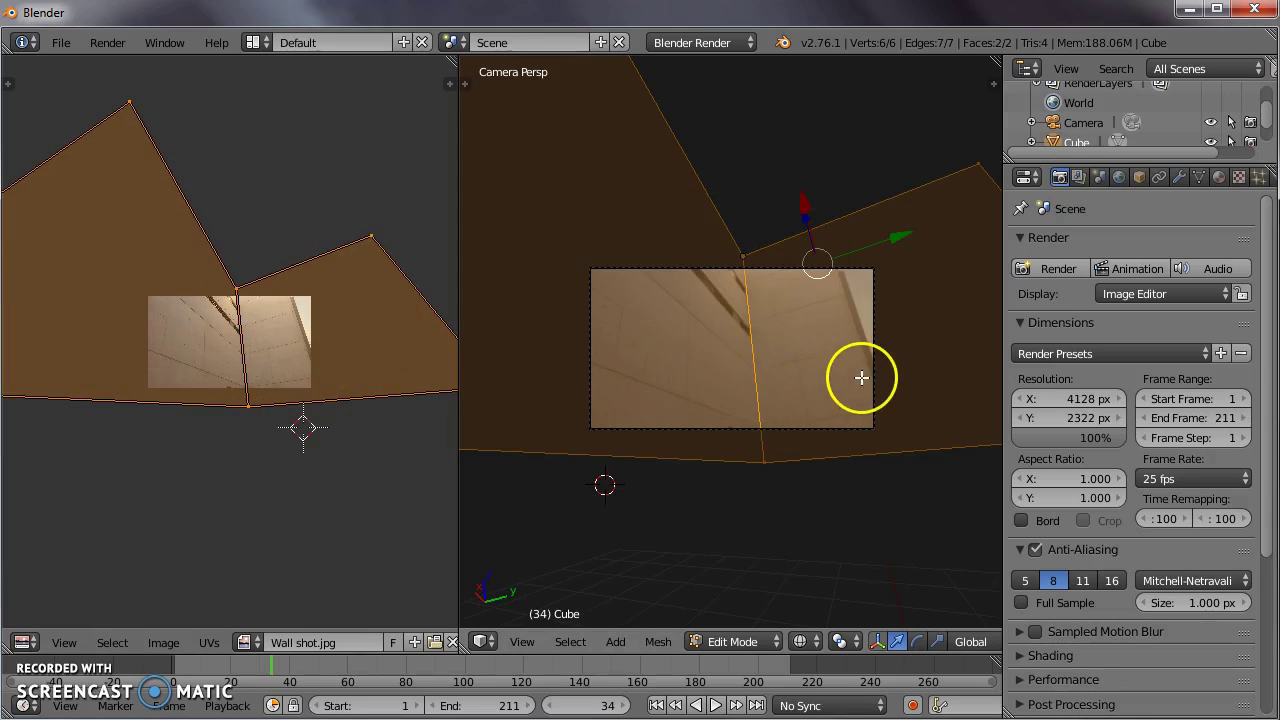
key(Tab)
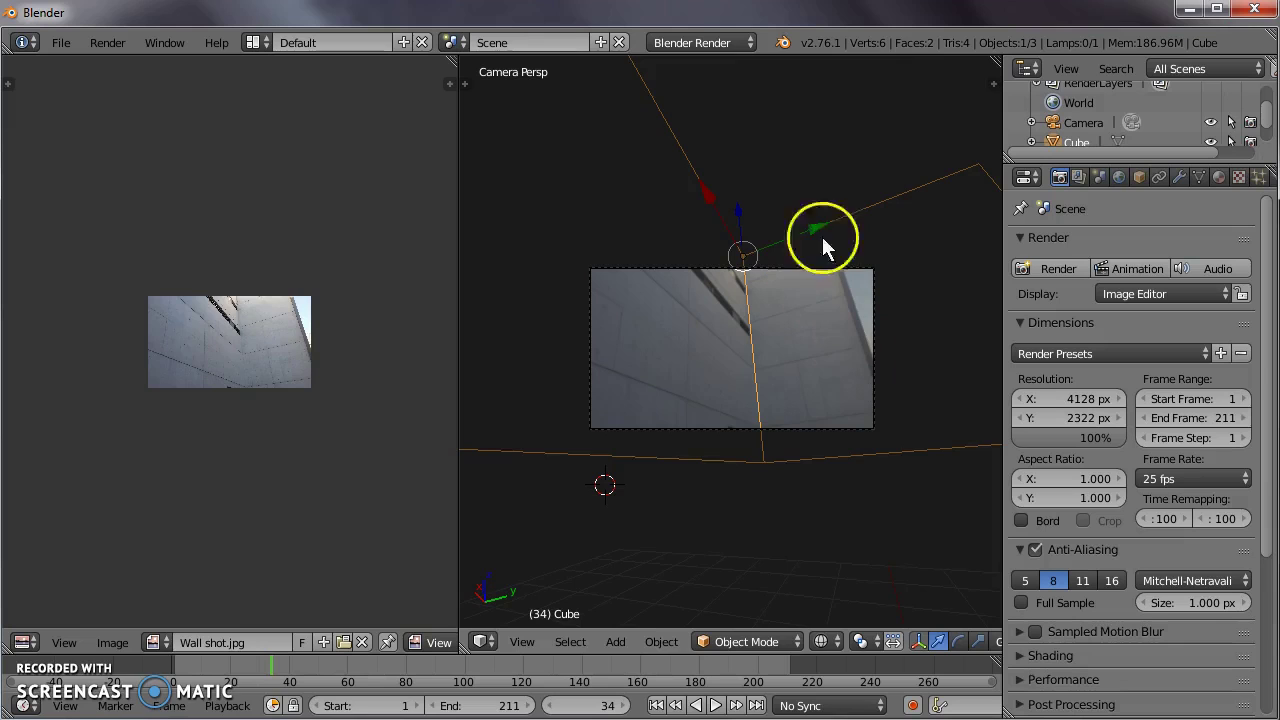
Step: Set the viewport shading to Material and give the wall mesh a new material with specular hardness 1
click(821, 641)
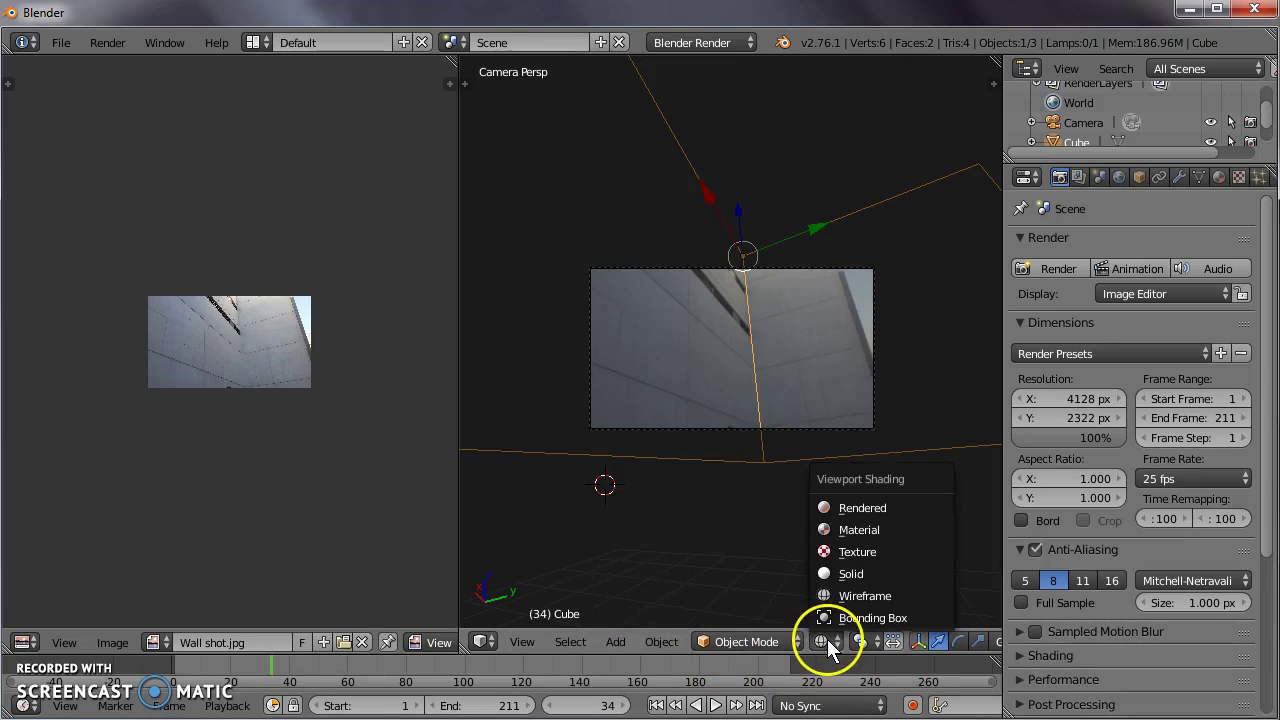
click(832, 530)
scroll(850, 440, up, 1)
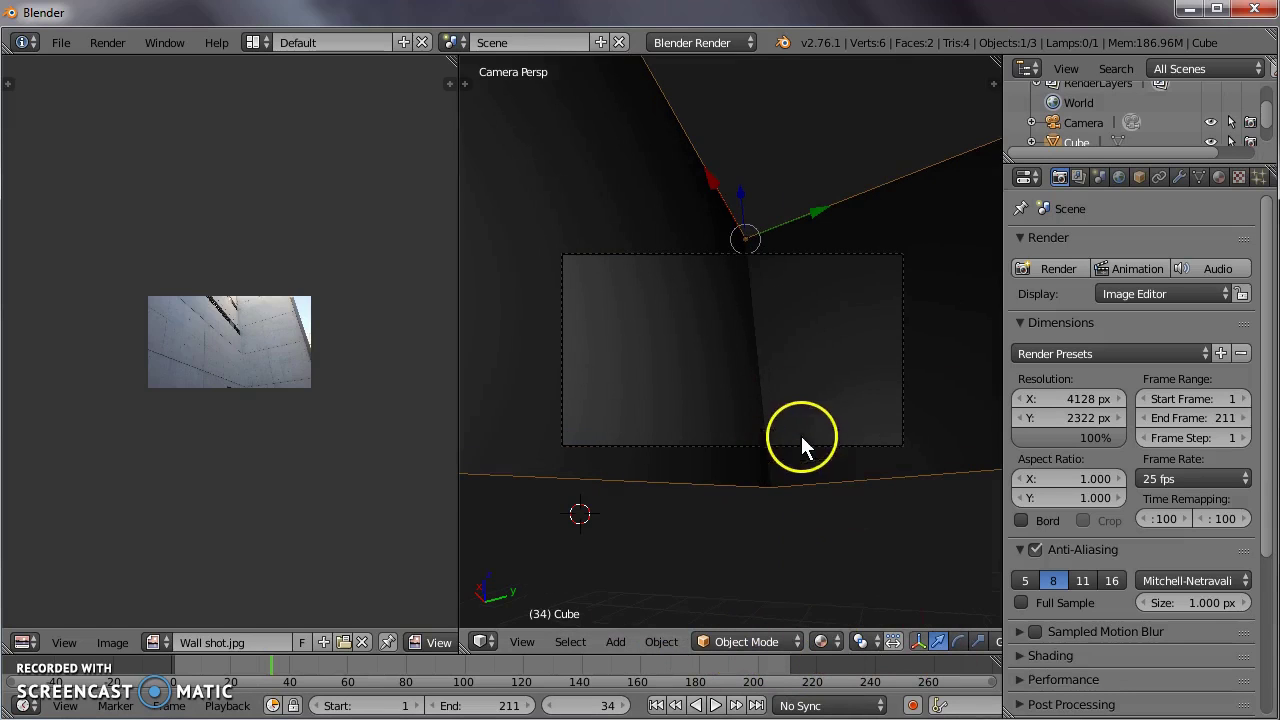
click(1219, 177)
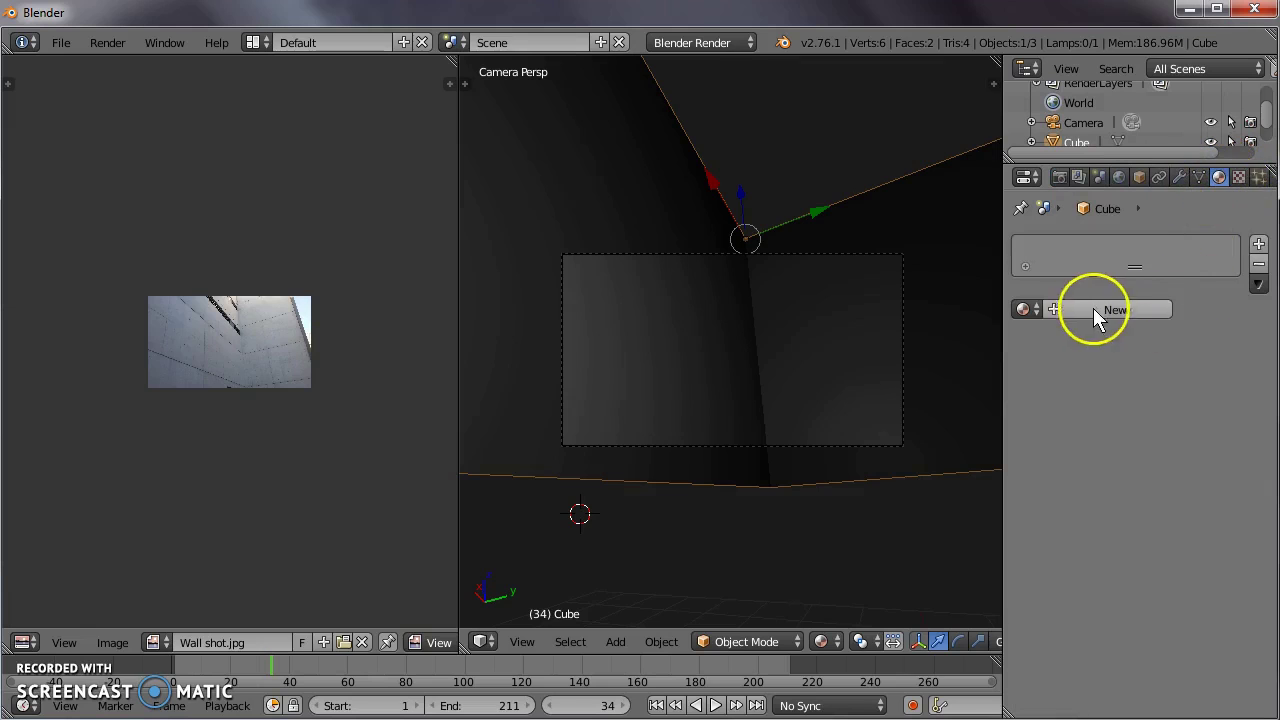
click(1140, 312)
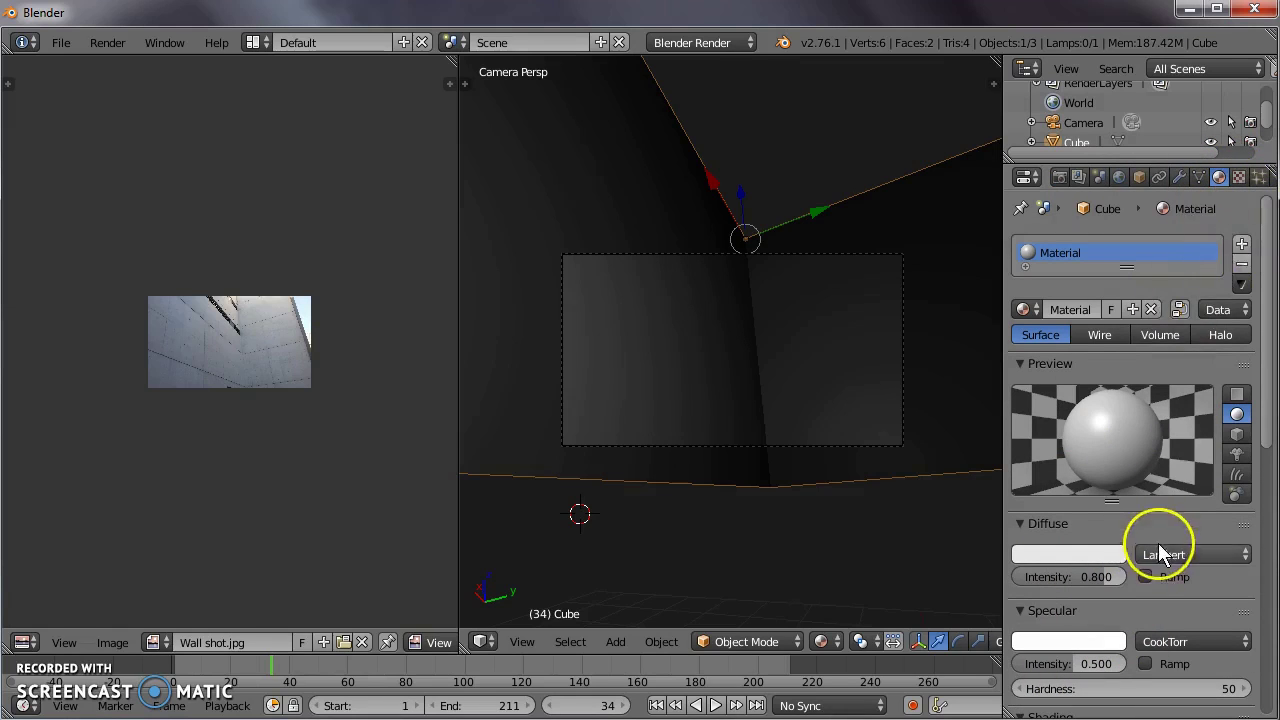
scroll(1159, 547, down, 2)
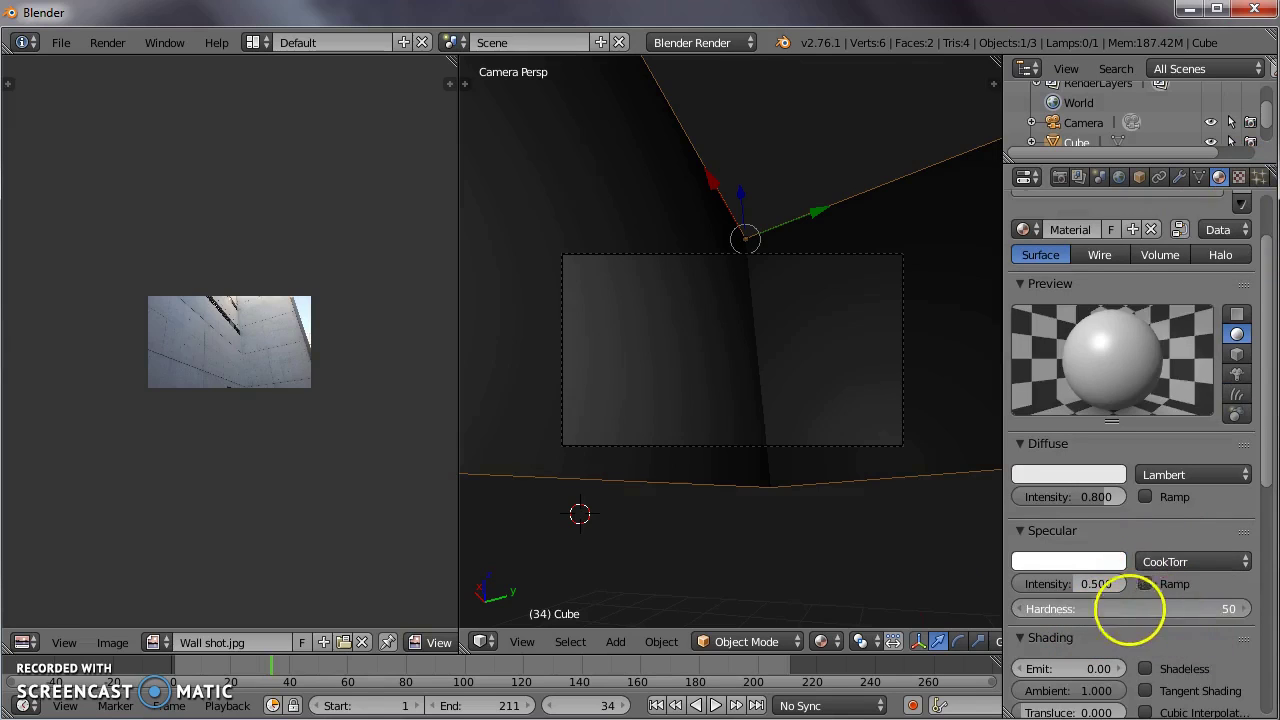
drag(1030, 609, 951, 609)
Step: Add a new Image or Movie texture to the wall material and set its UV mapping to UVMap
click(1236, 178)
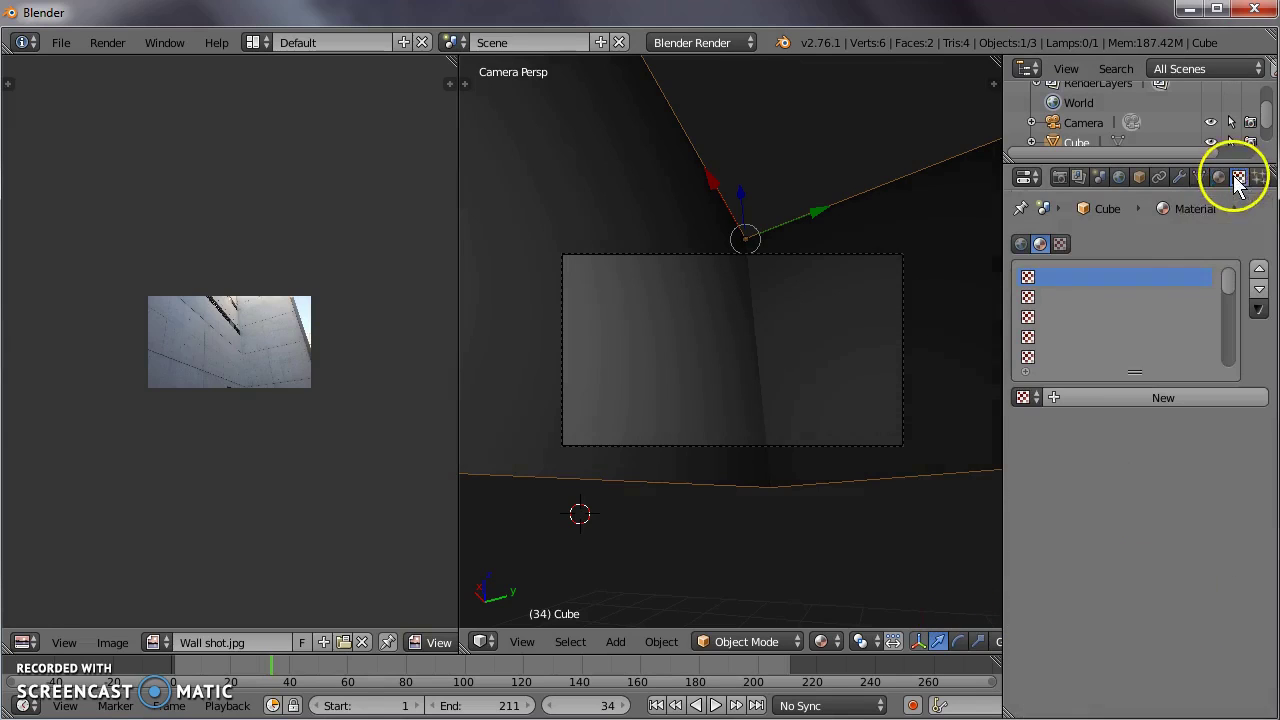
click(1091, 392)
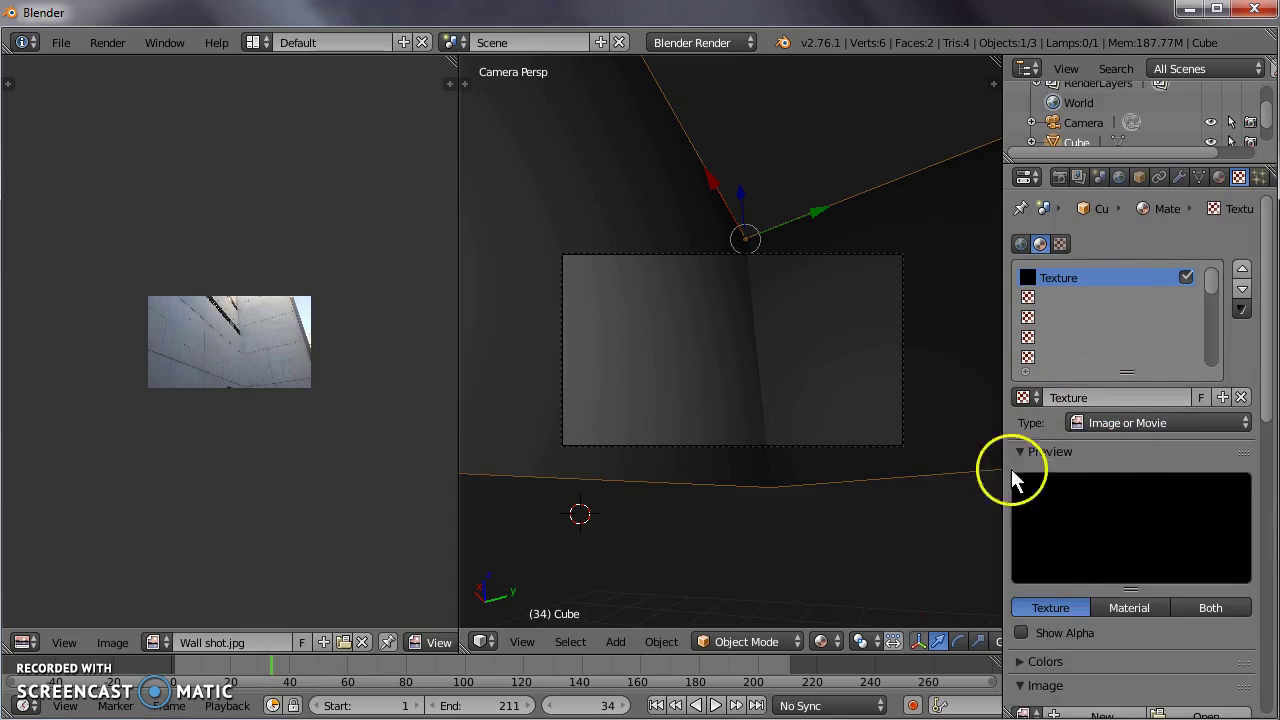
scroll(1033, 505, down, 2)
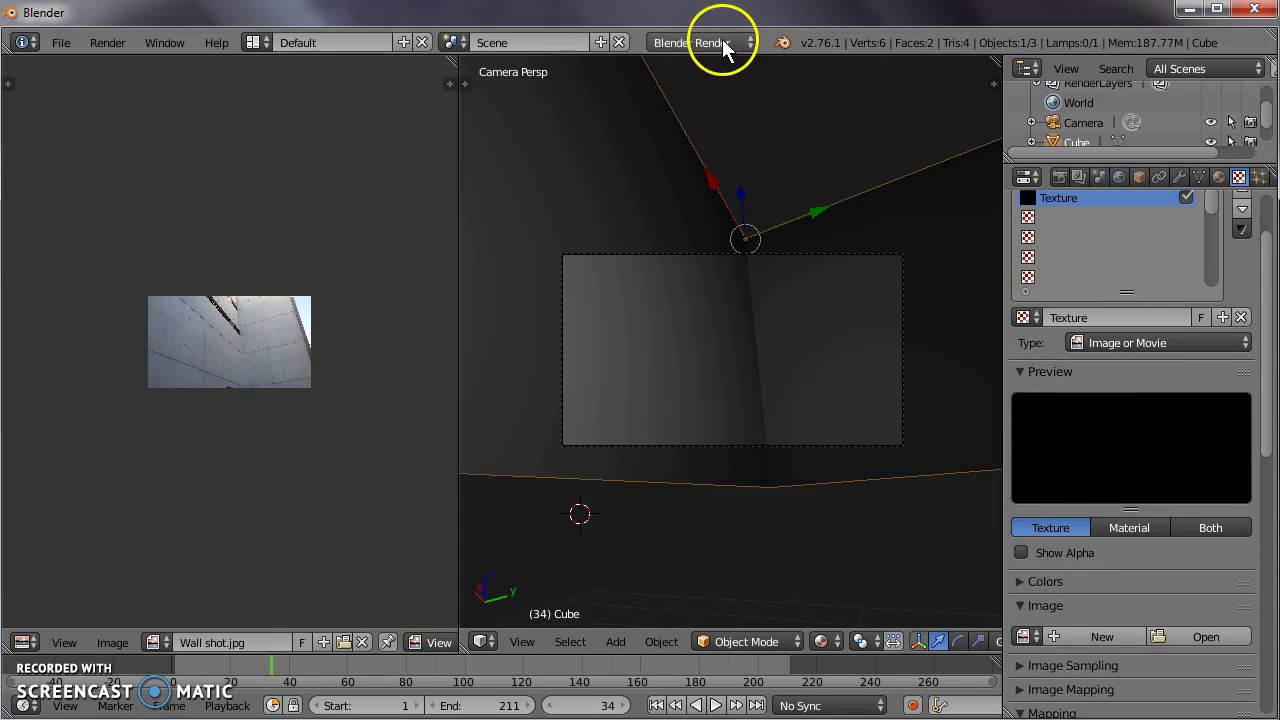
scroll(1145, 490, down, 7)
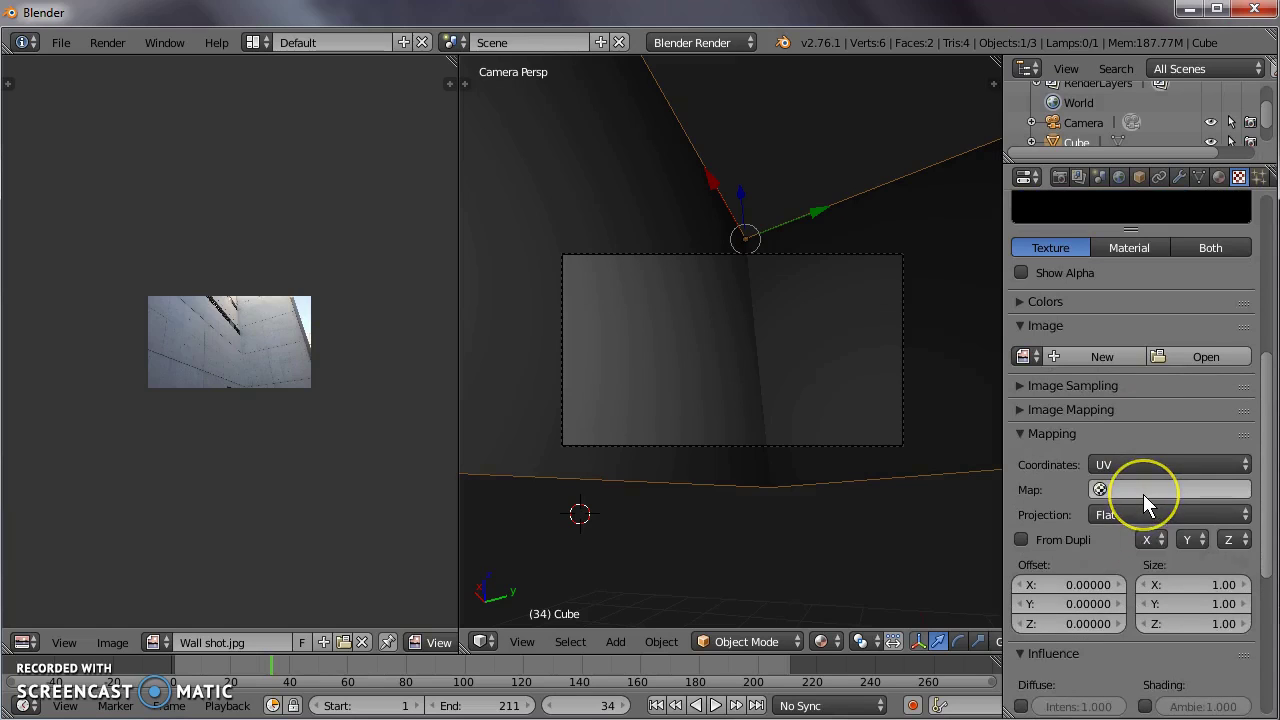
scroll(1143, 494, up, 2)
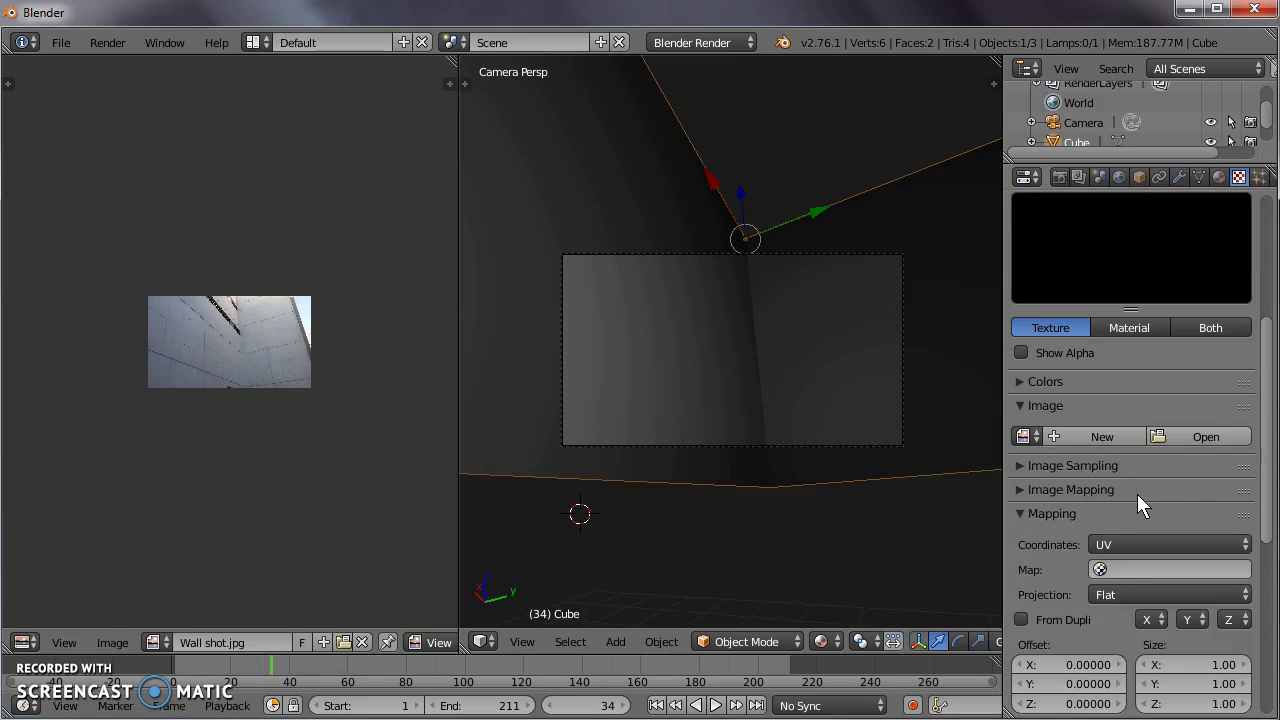
click(1120, 548)
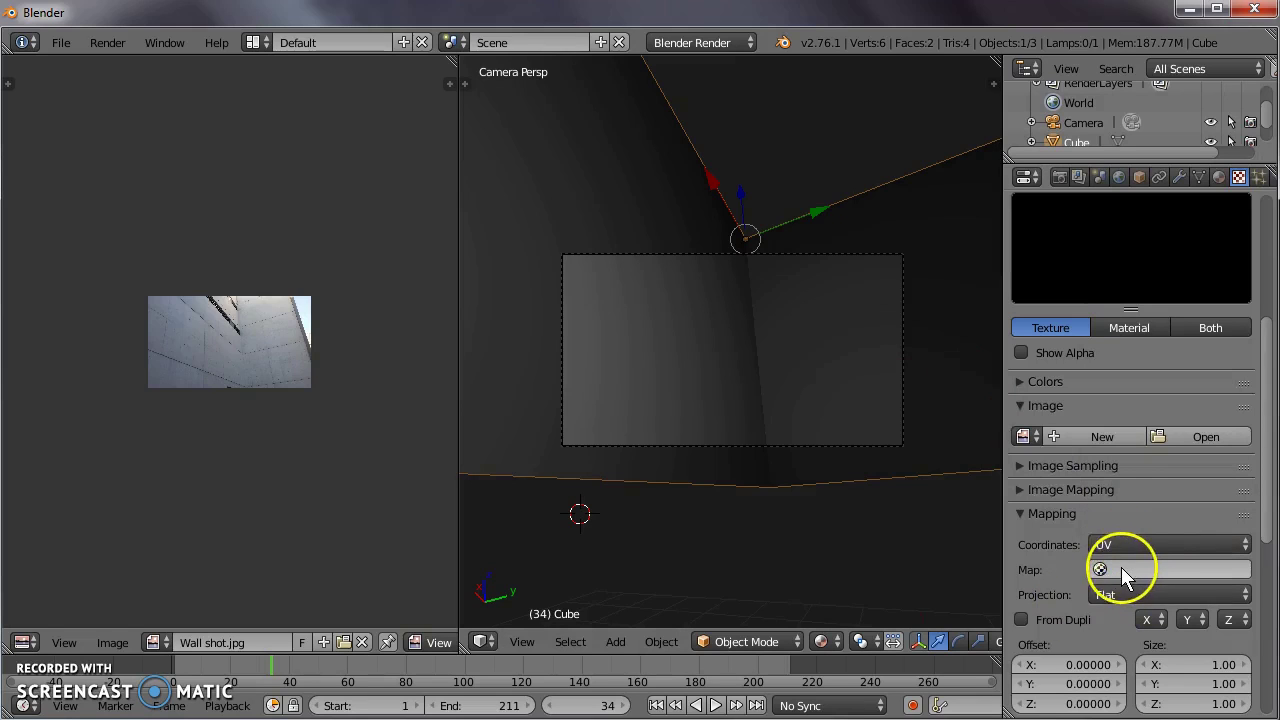
click(1120, 569)
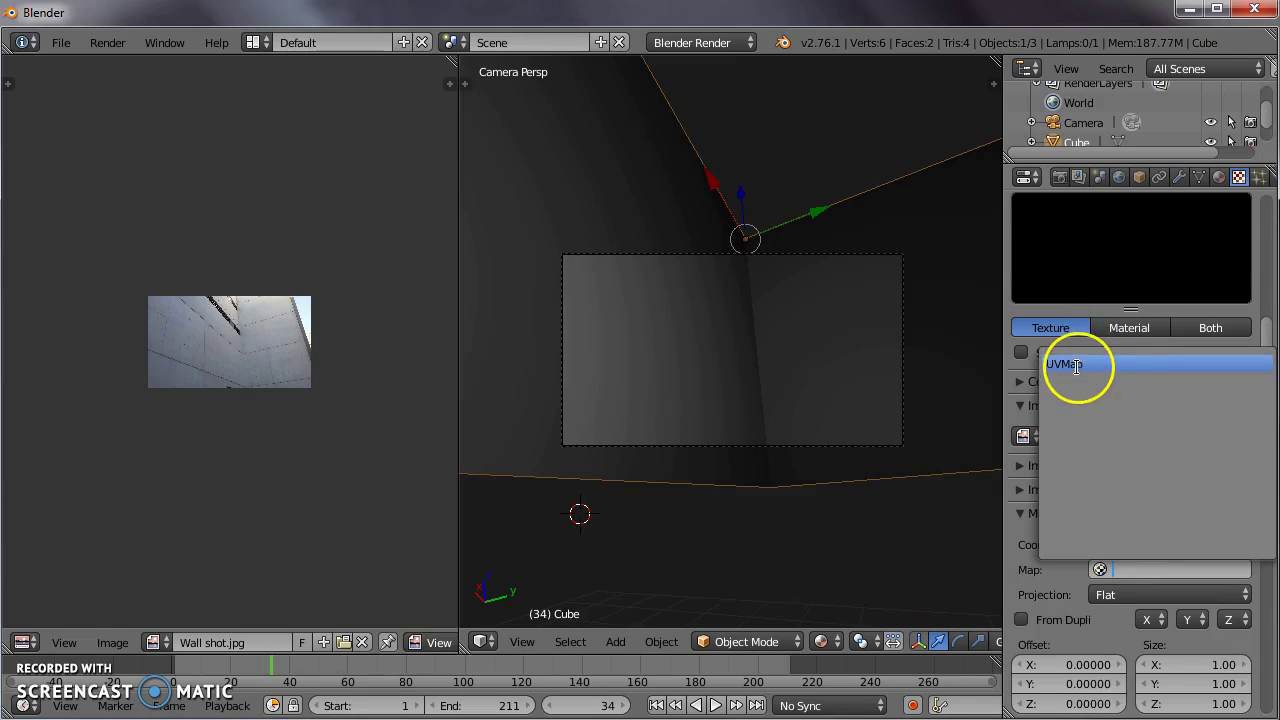
click(1078, 364)
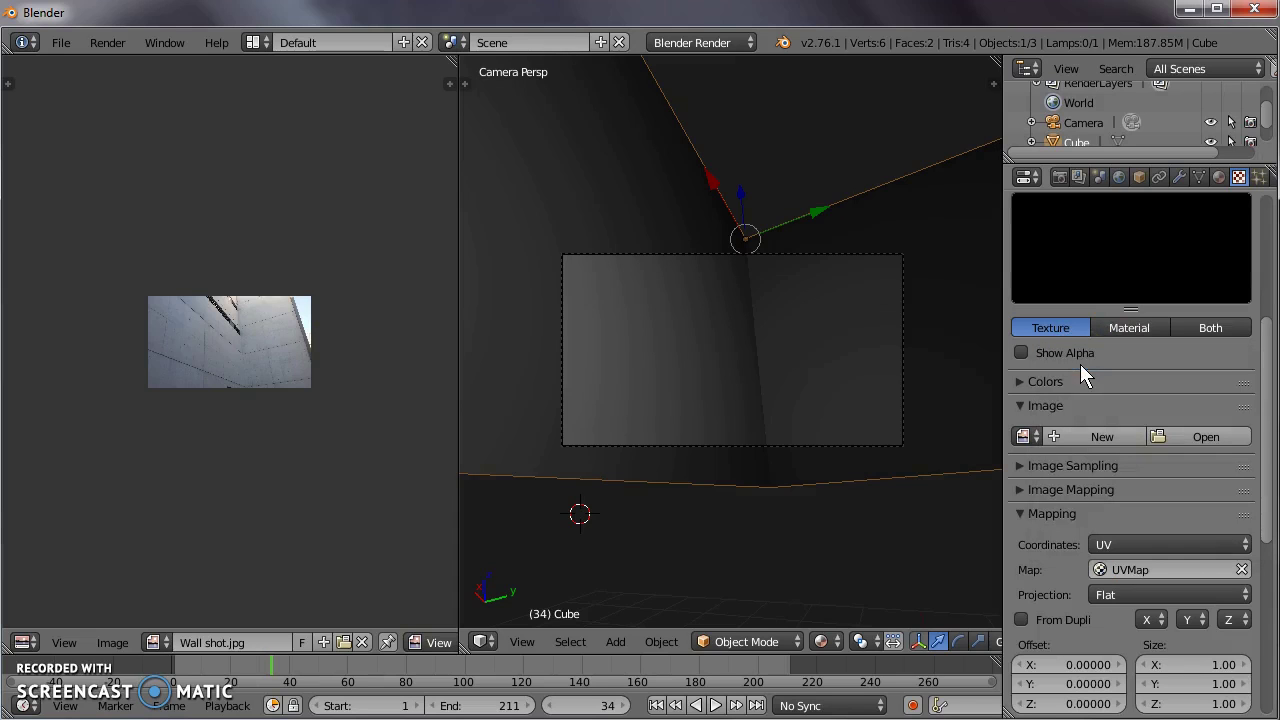
Step: Assign the already loaded Wall shot.jpg as the texture's image
scroll(1160, 540, down, 6)
scroll(1150, 515, up, 6)
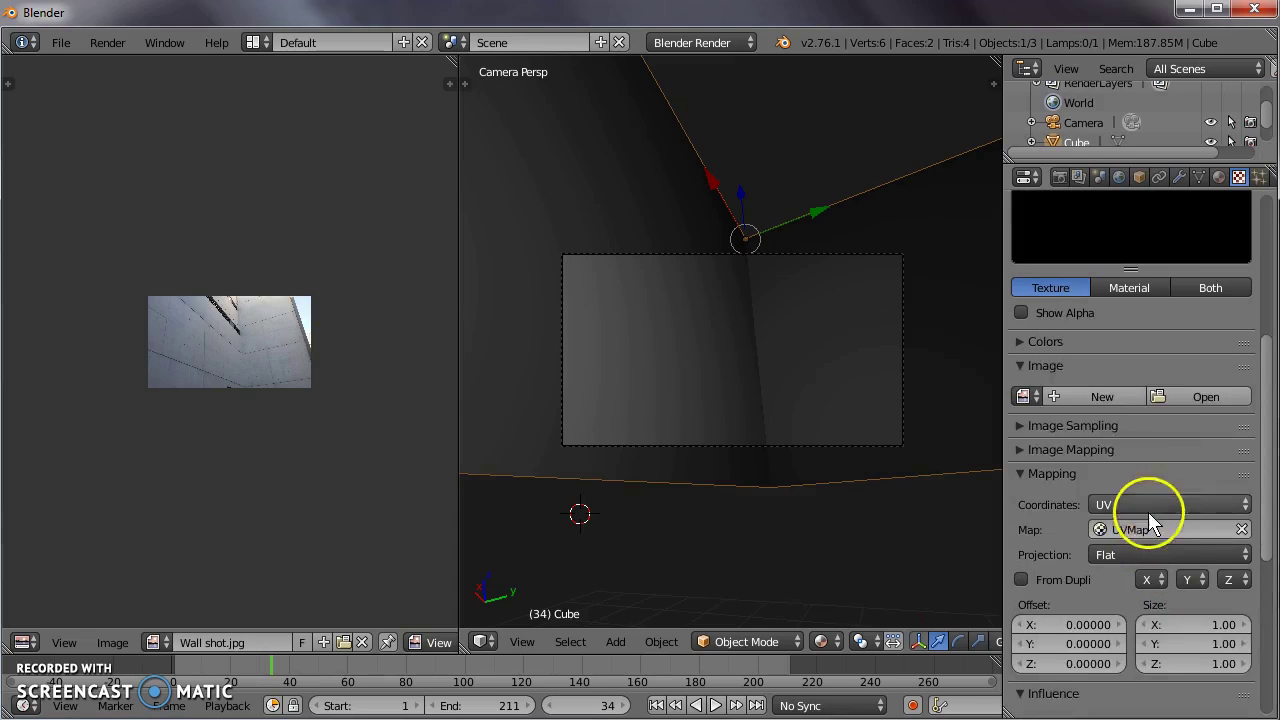
scroll(1148, 498, down, 1)
click(1022, 396)
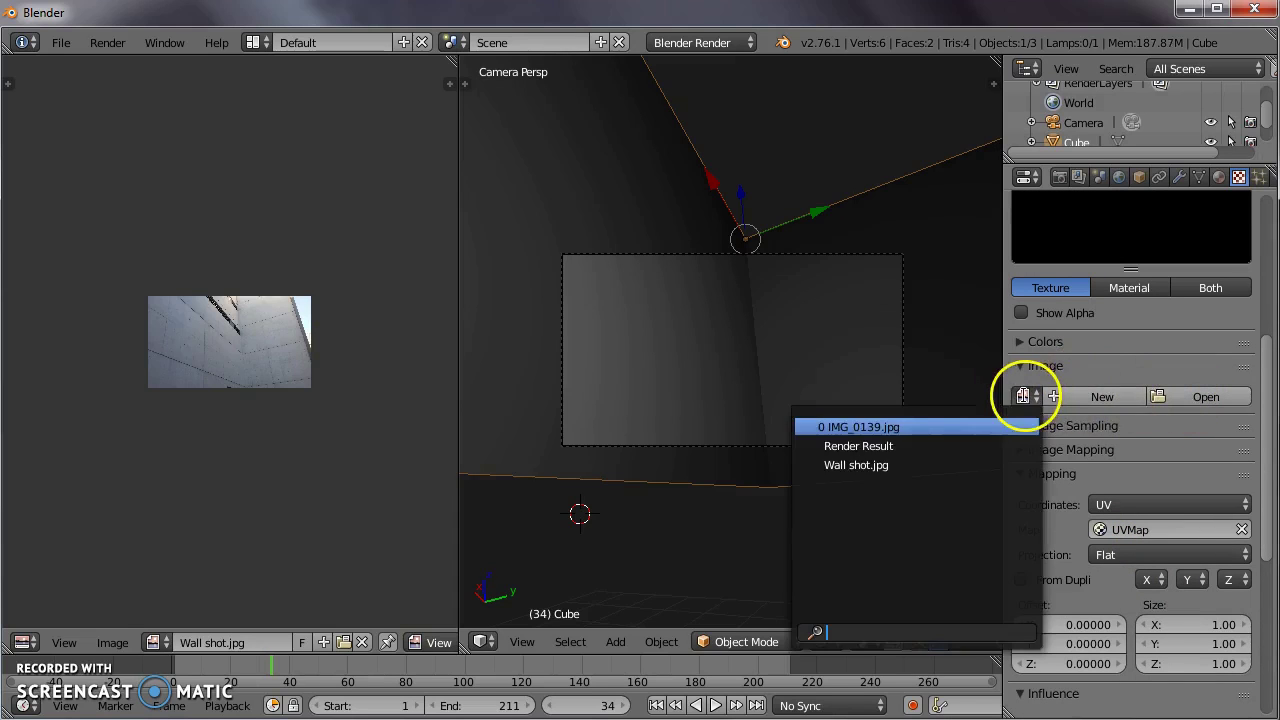
click(938, 469)
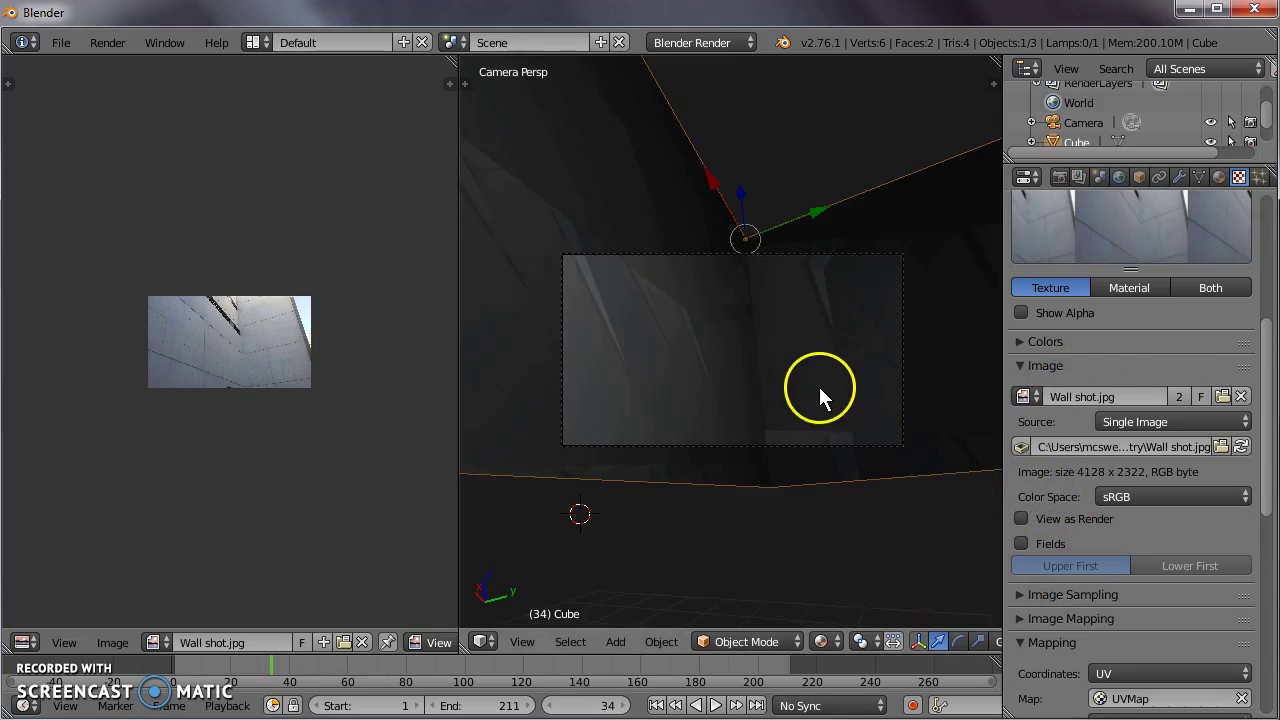
scroll(821, 390, up, 1)
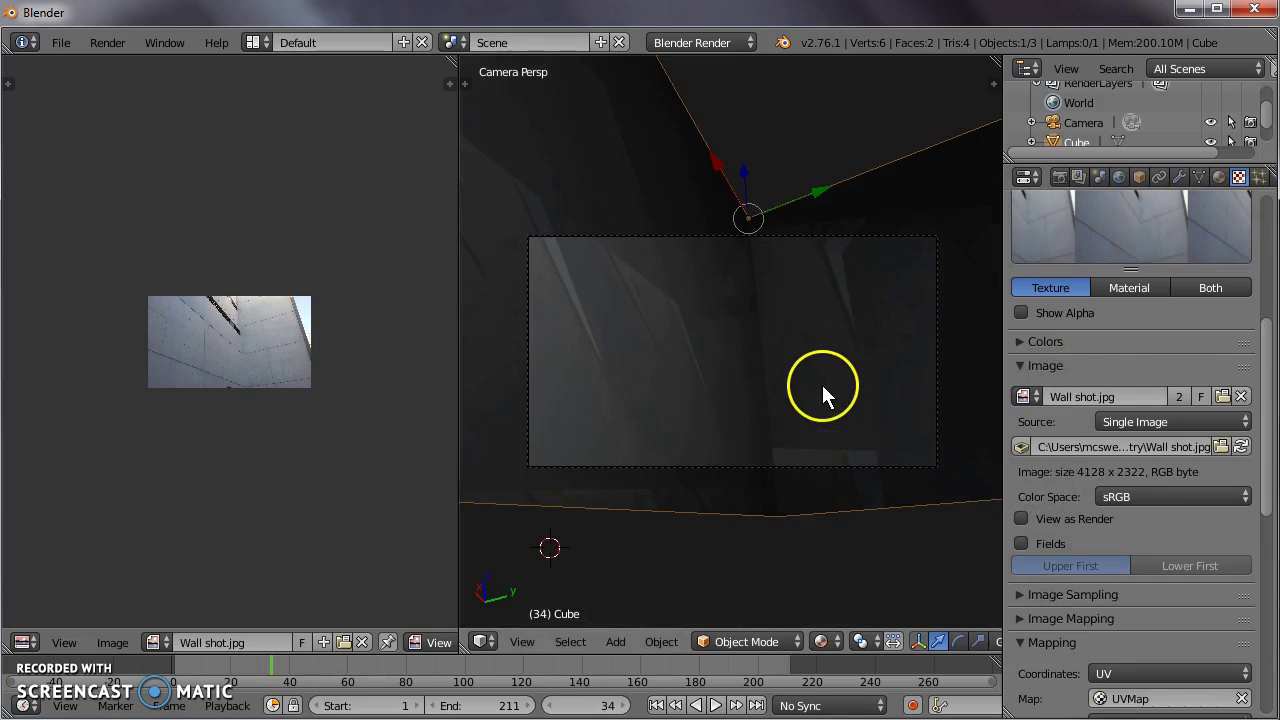
Step: Make the wall material Shadeless and switch the 3D view to rendered shading
click(1219, 176)
scroll(1130, 610, down, 3)
click(1145, 508)
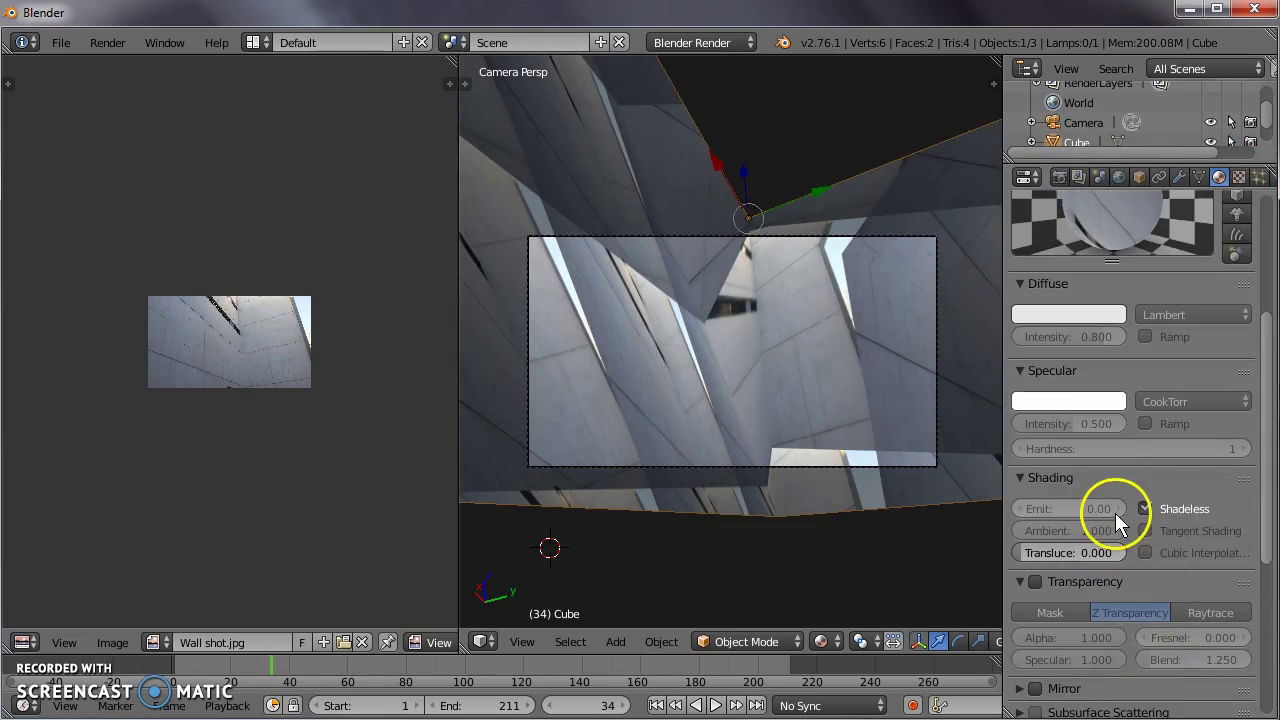
scroll(895, 390, up, 2)
scroll(896, 385, down, 2)
key(shift+z)
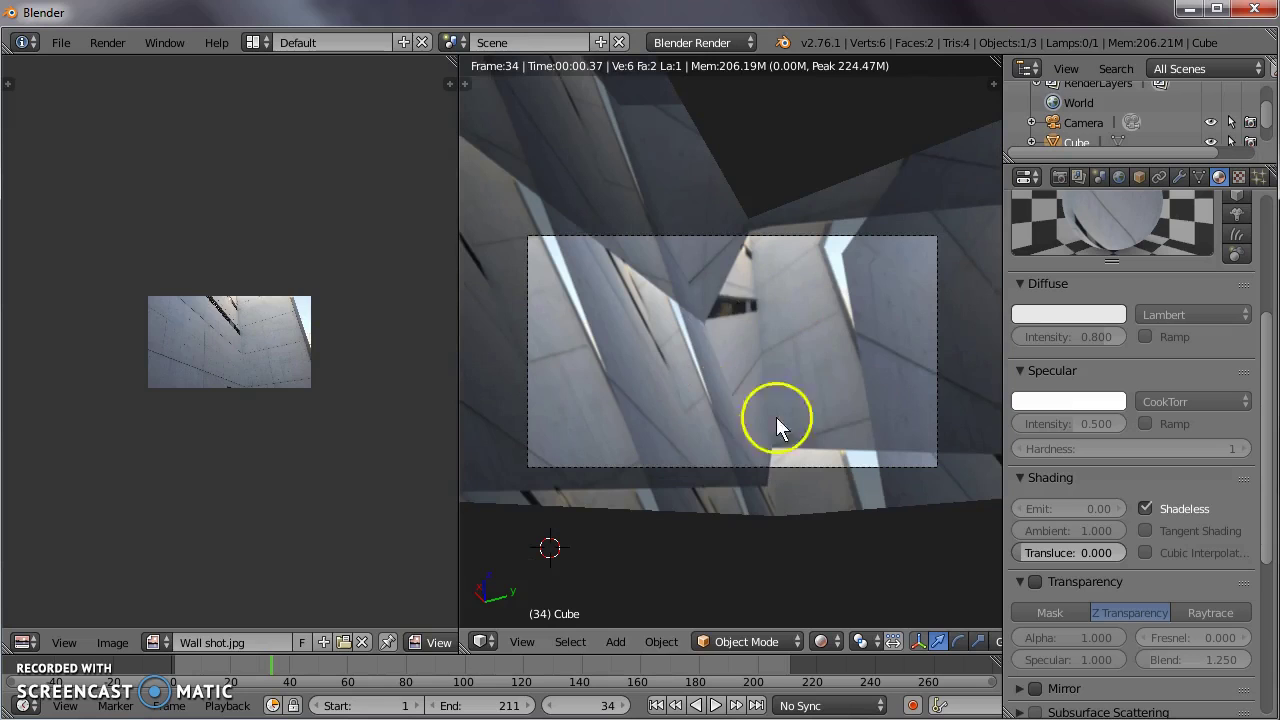
click(822, 641)
click(829, 640)
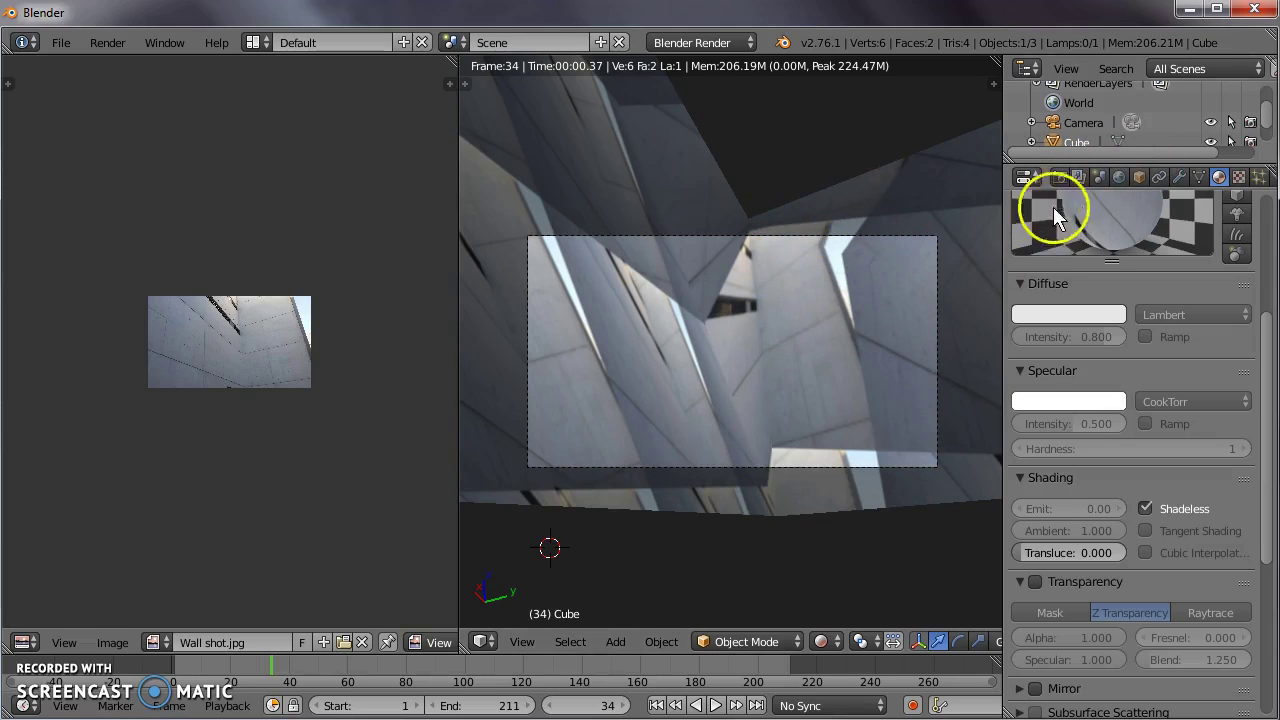
Step: Add a Subdivision Surface modifier to the wall mesh, using Simple subdivision with View and Render both set to 3
click(1180, 177)
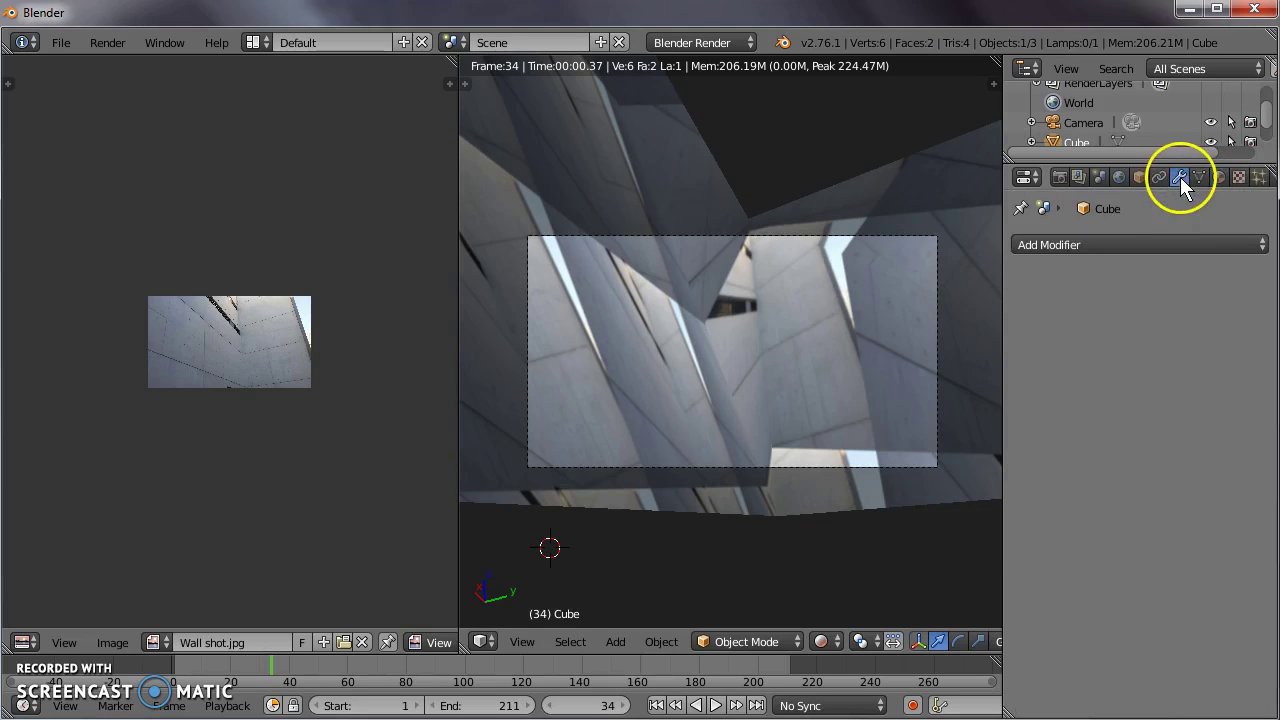
click(1120, 243)
click(916, 580)
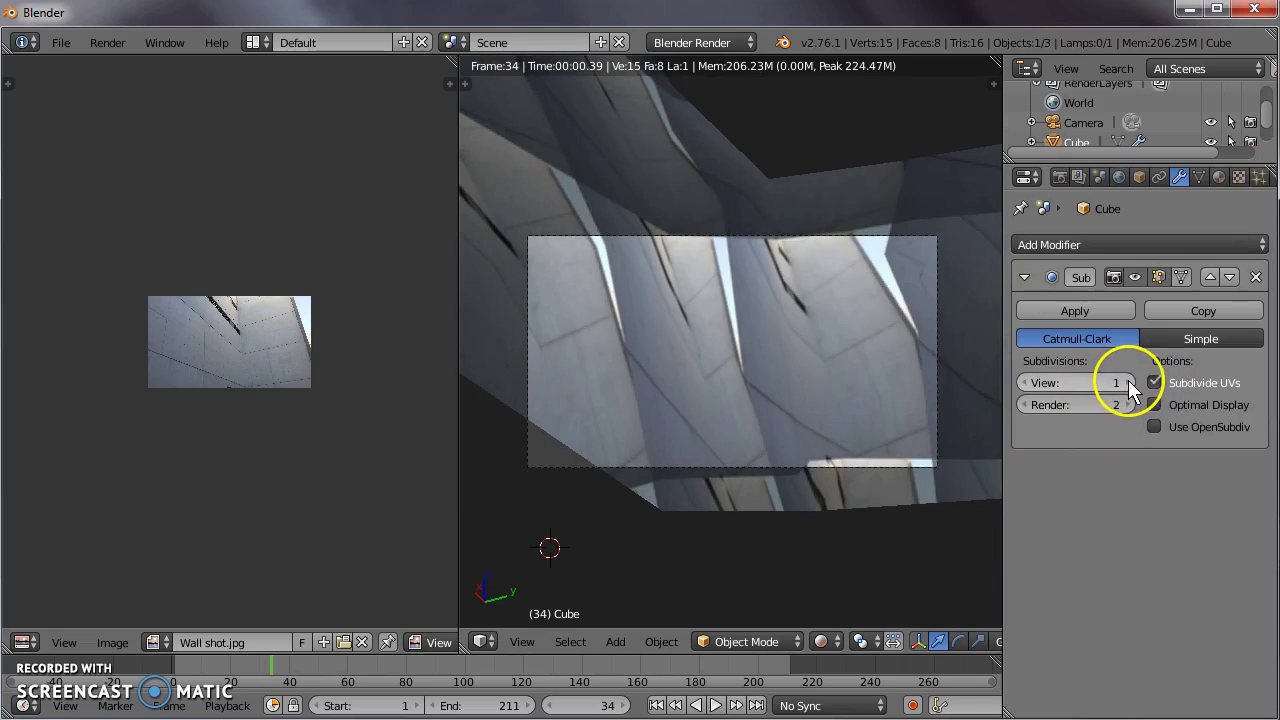
click(1128, 382)
click(1128, 382)
click(1127, 406)
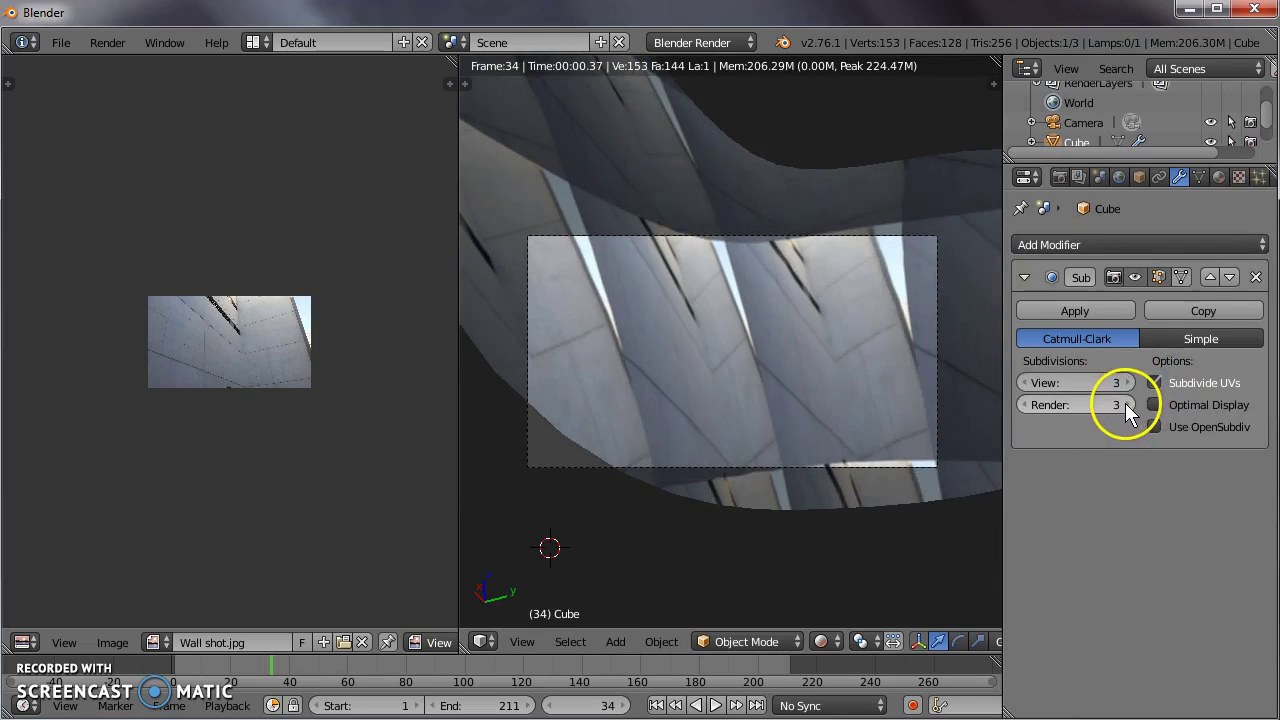
click(1201, 338)
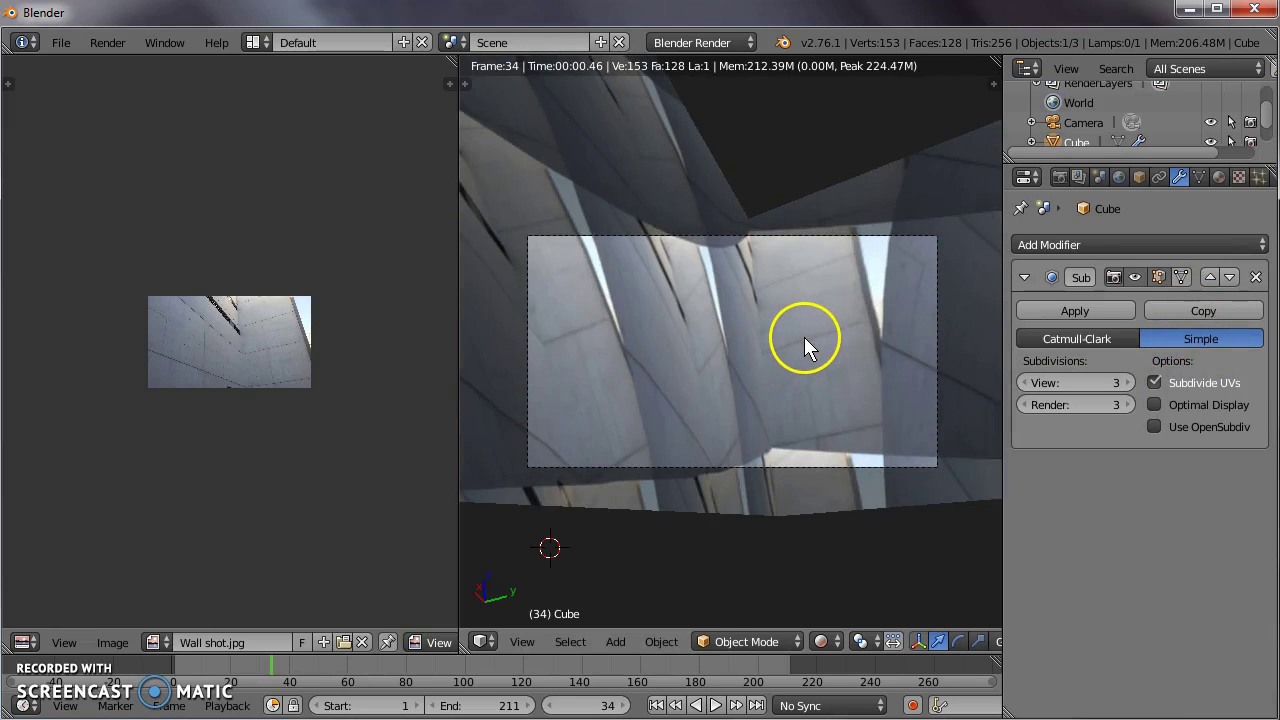
Step: Apply the Subdivision Surface modifier to the wall mesh in Object Mode
key(Tab)
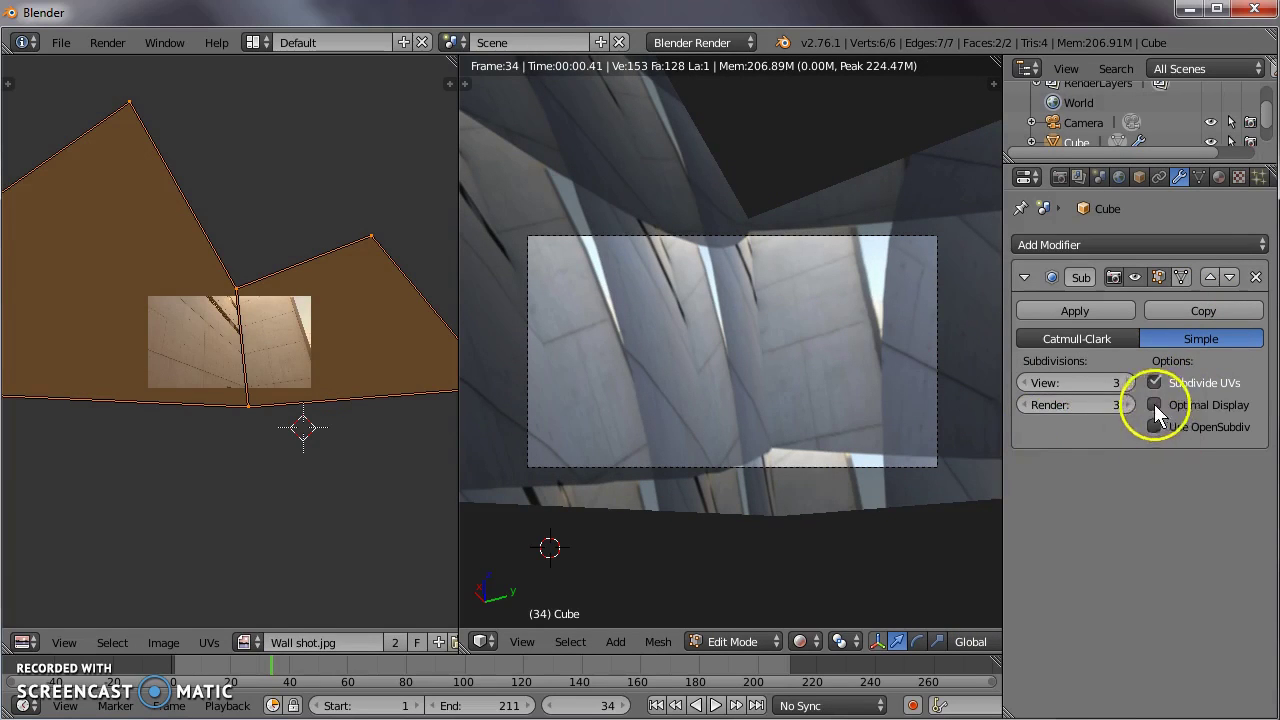
click(1101, 311)
key(Tab)
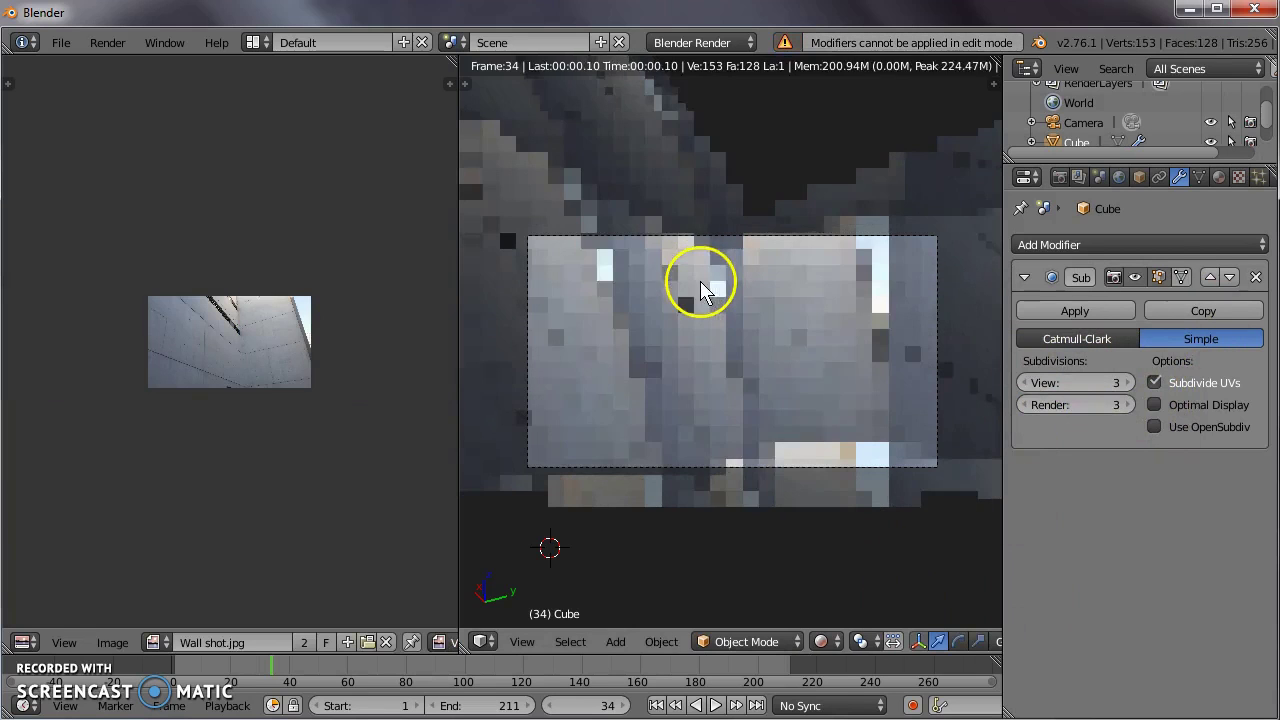
click(1092, 309)
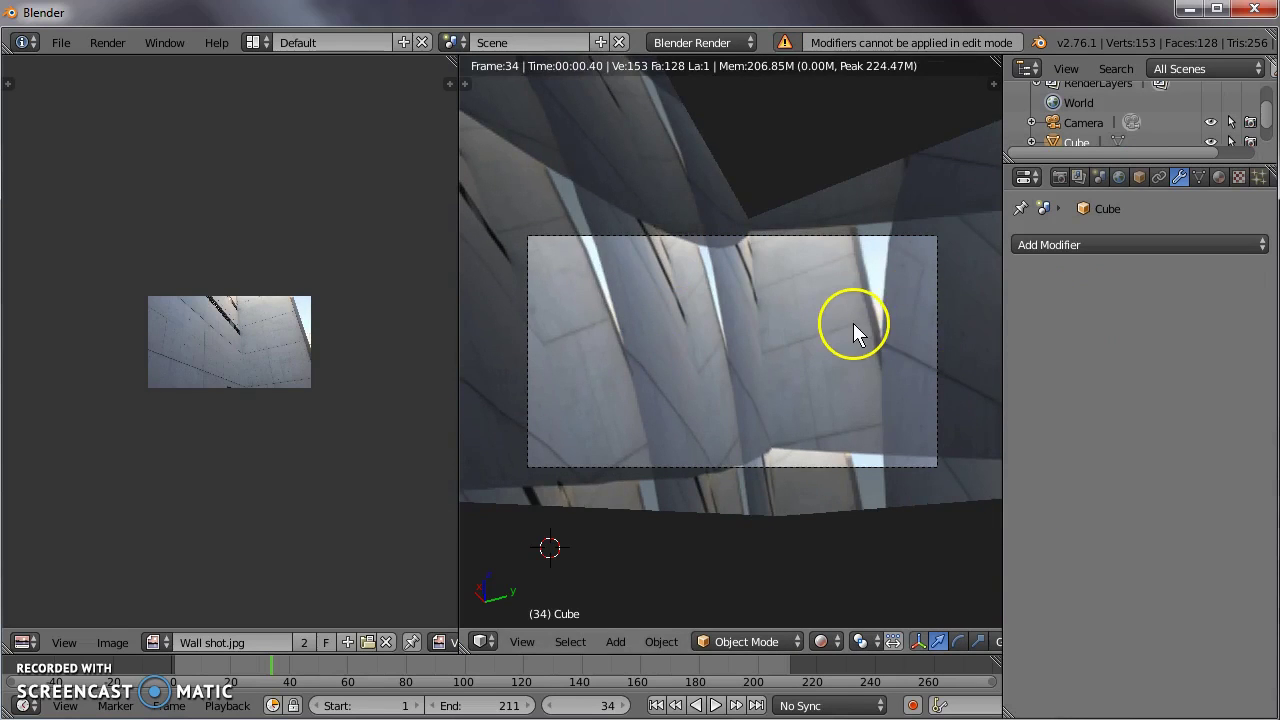
Step: Show the subdivided wall mesh as wireframe in Edit Mode and unwrap it with Project From View through the camera
key(Tab)
key(shift+z)
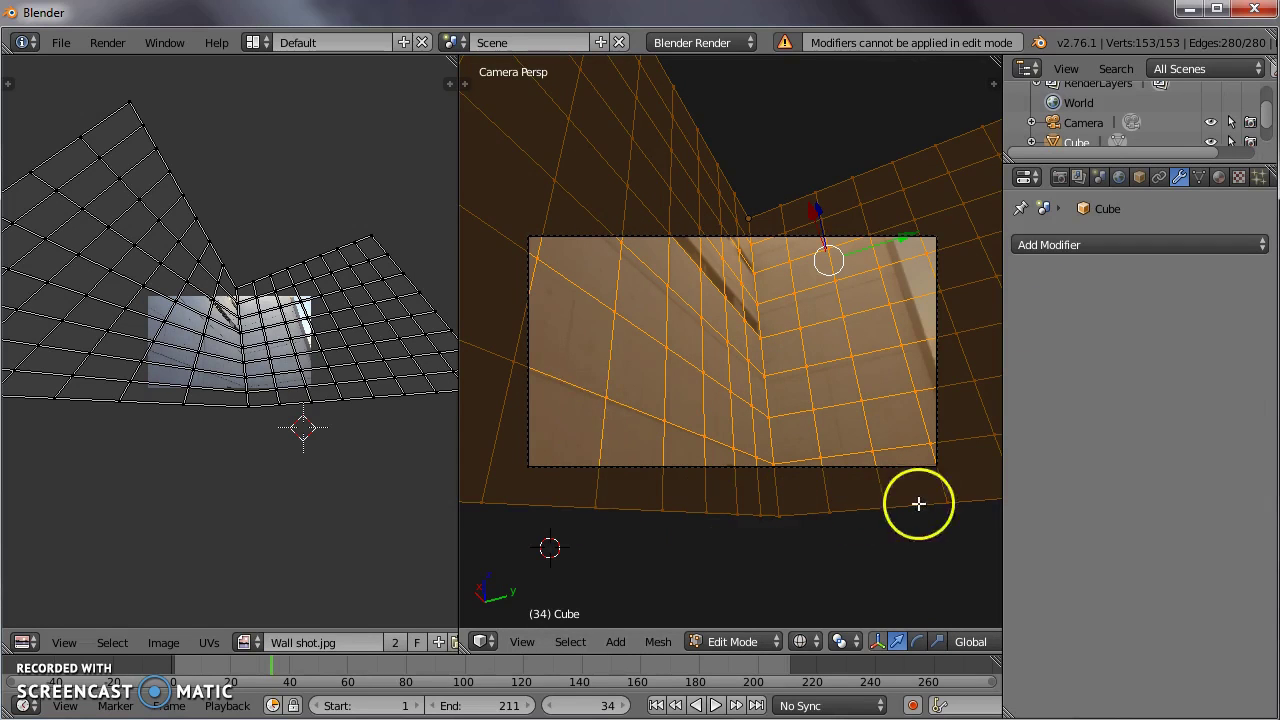
key(u)
click(875, 410)
scroll(296, 274, down, 2)
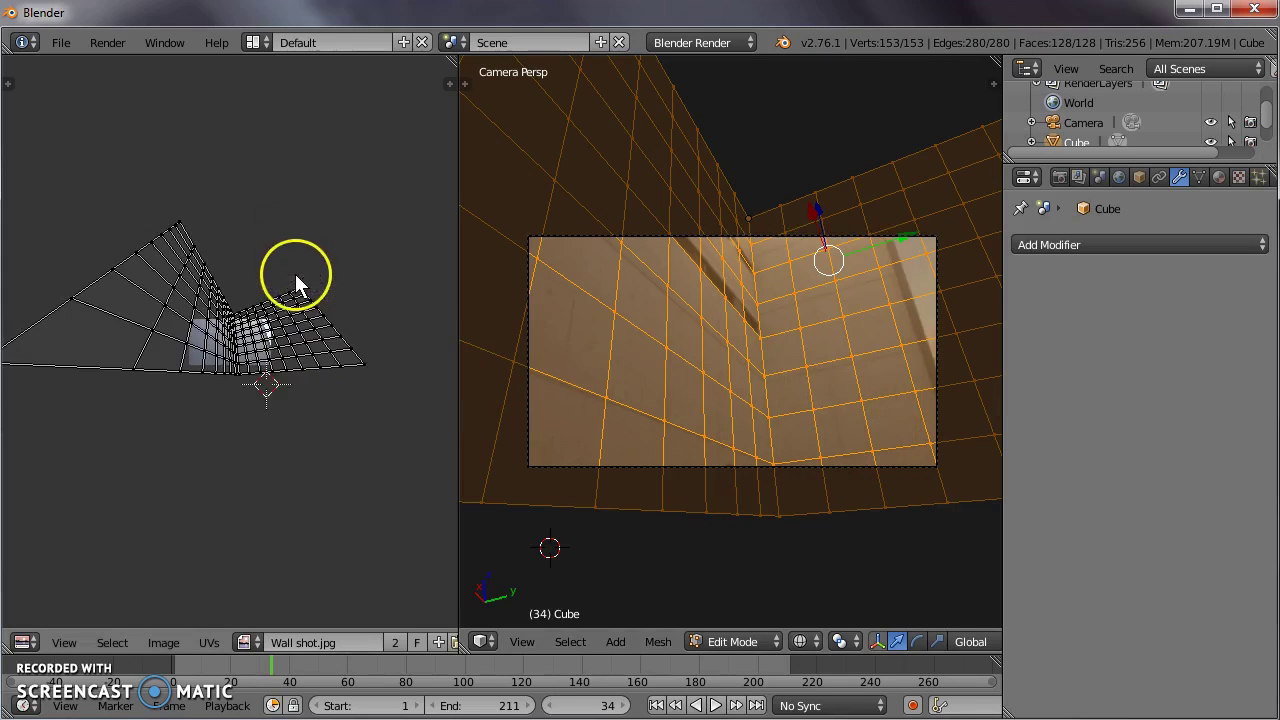
scroll(210, 267, up, 1)
scroll(300, 296, up, 2)
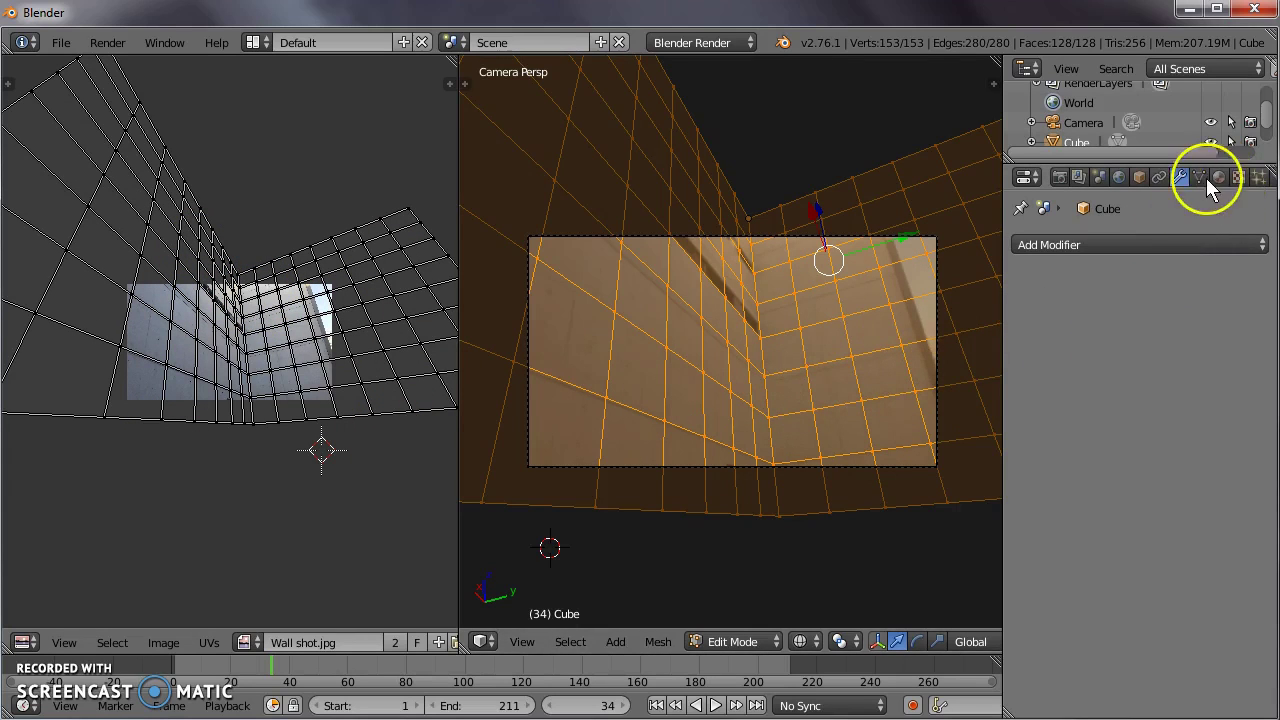
Step: Return to Object Mode and inspect the reprojected wall texture in rendered shading
key(Tab)
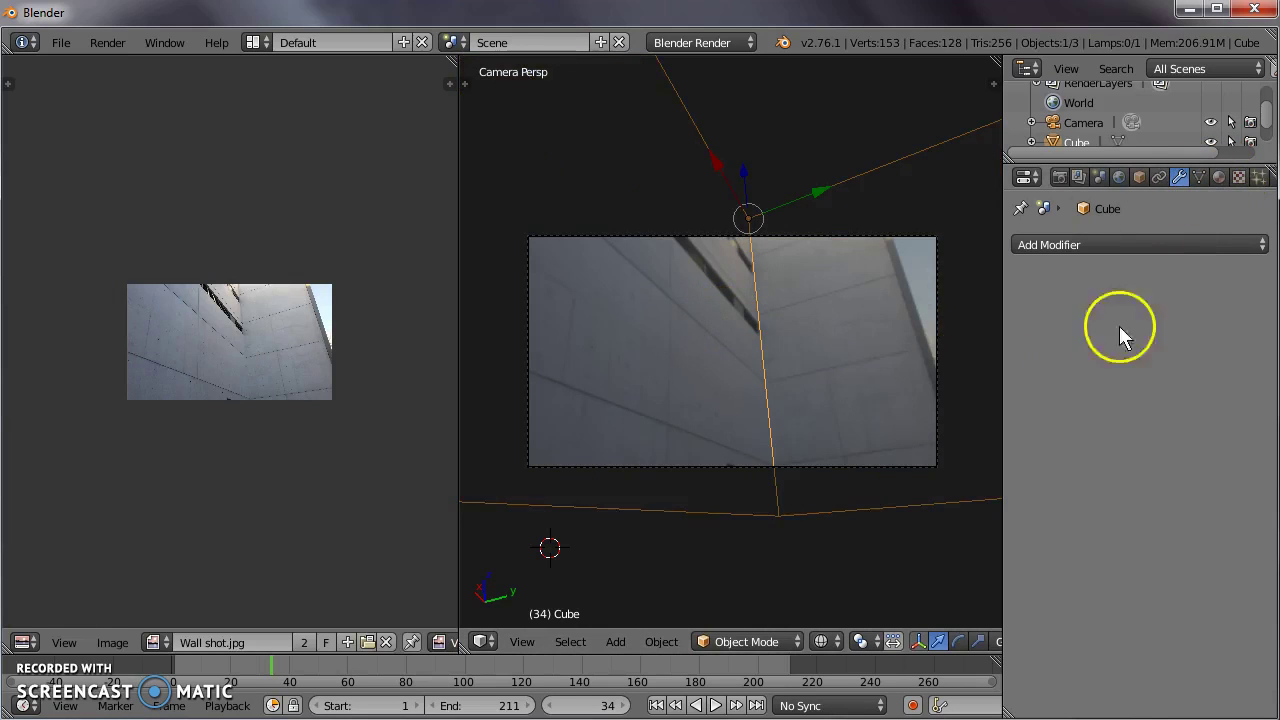
click(1219, 177)
click(1238, 177)
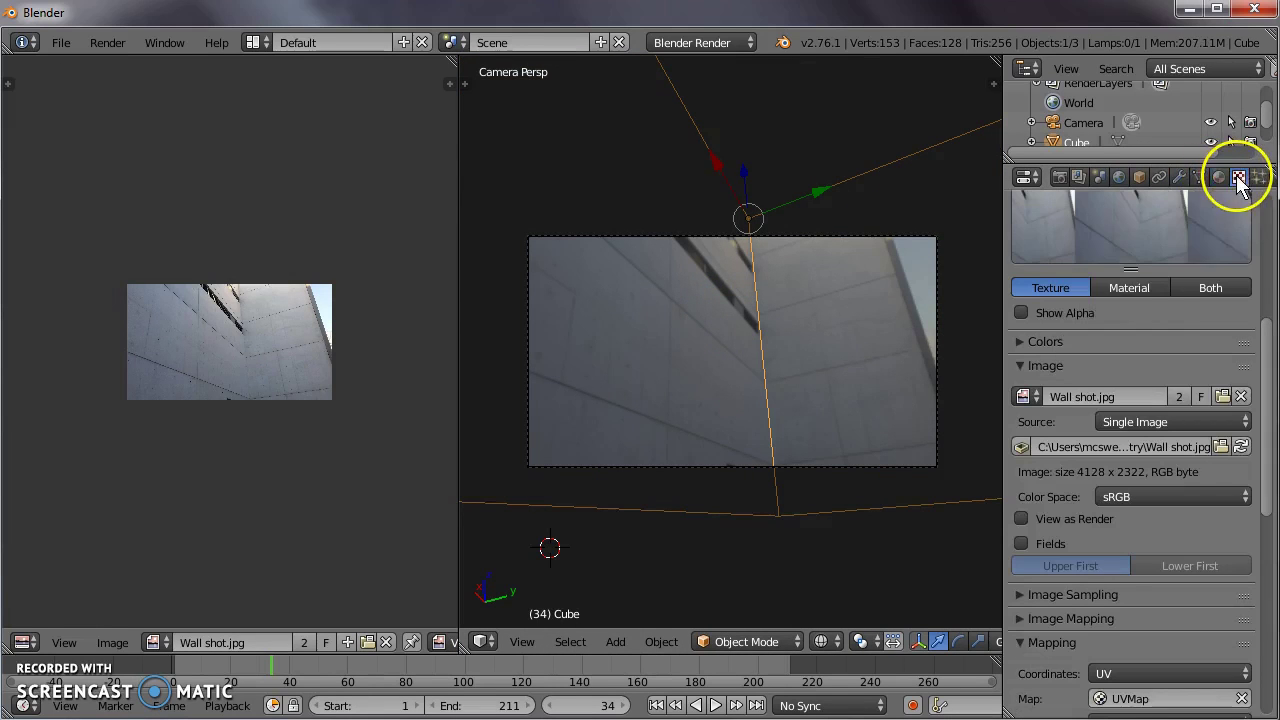
key(shift+z)
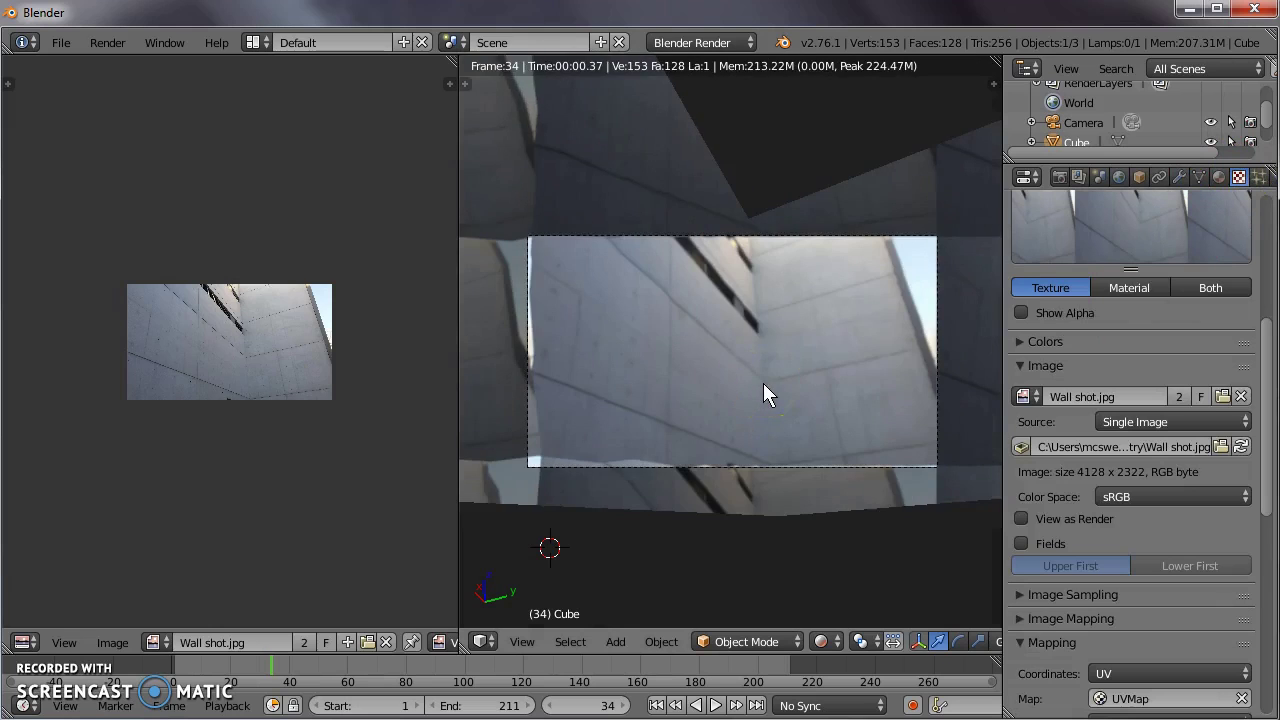
scroll(742, 356, up, 1)
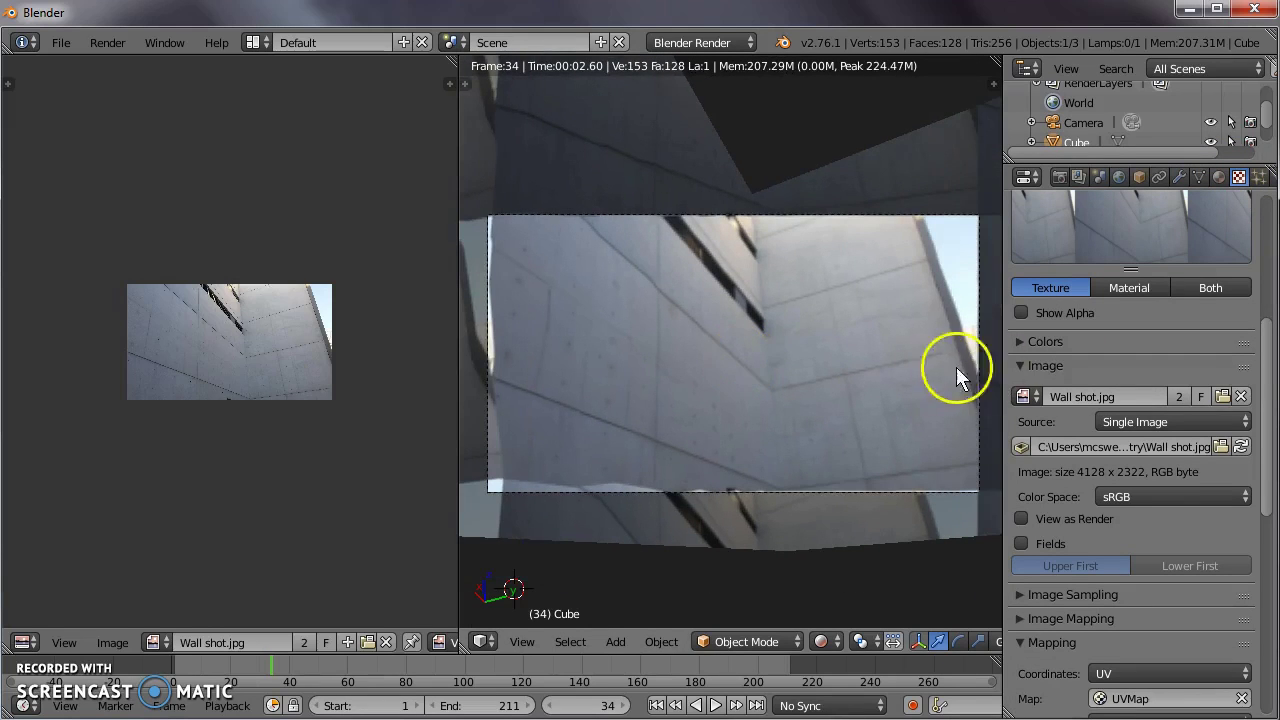
Step: Add another Subdivision Surface modifier to the wall, set to Simple with View 2 and Render 2, and apply it
click(1180, 177)
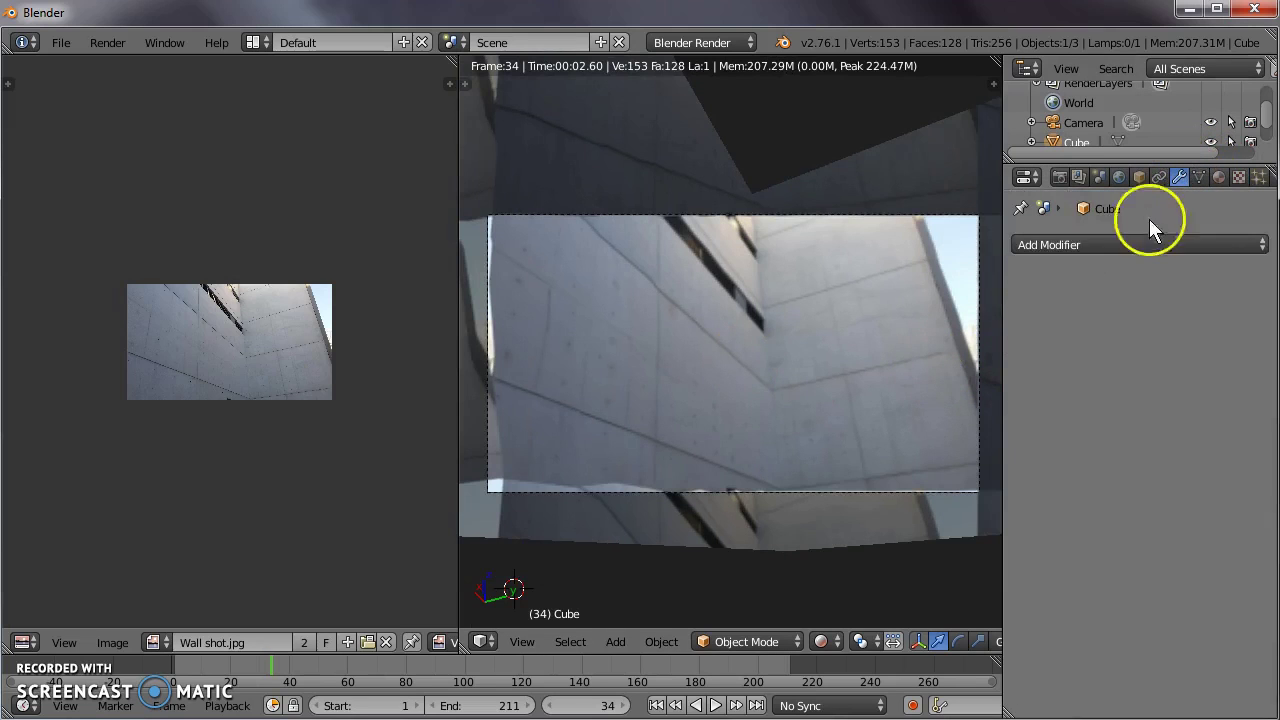
click(1139, 242)
click(934, 580)
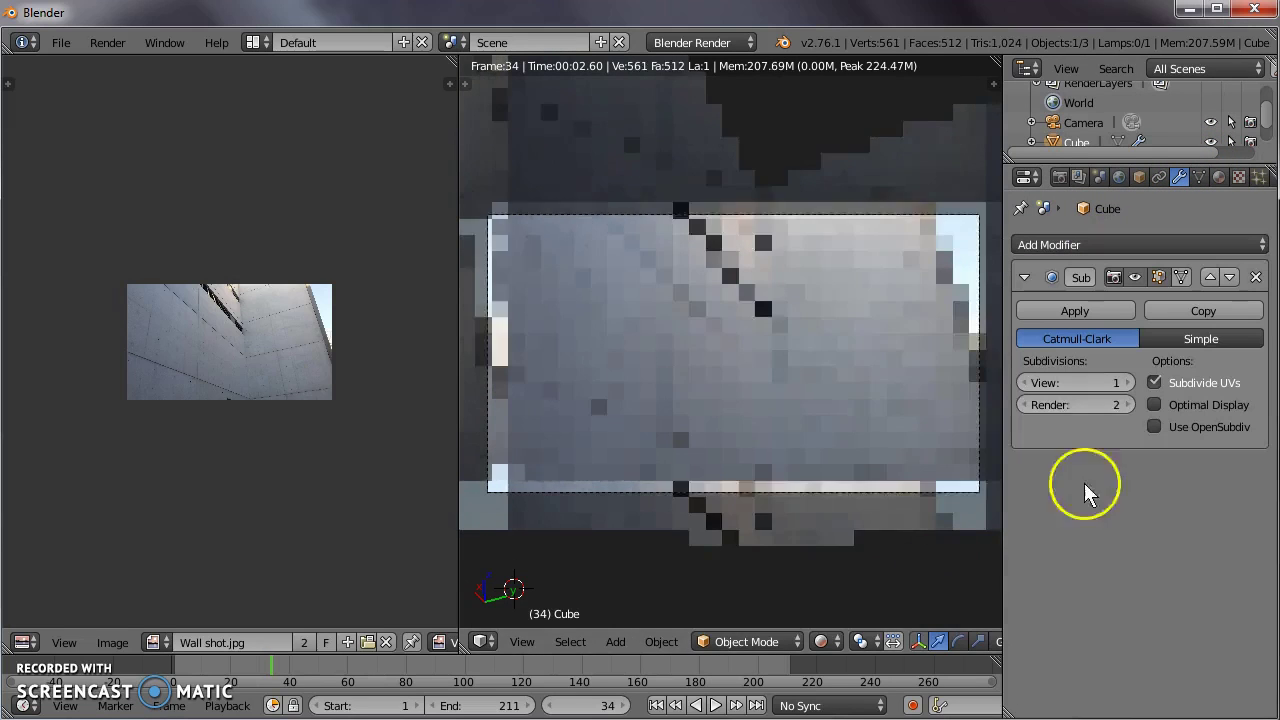
click(1129, 382)
click(1130, 404)
click(1192, 338)
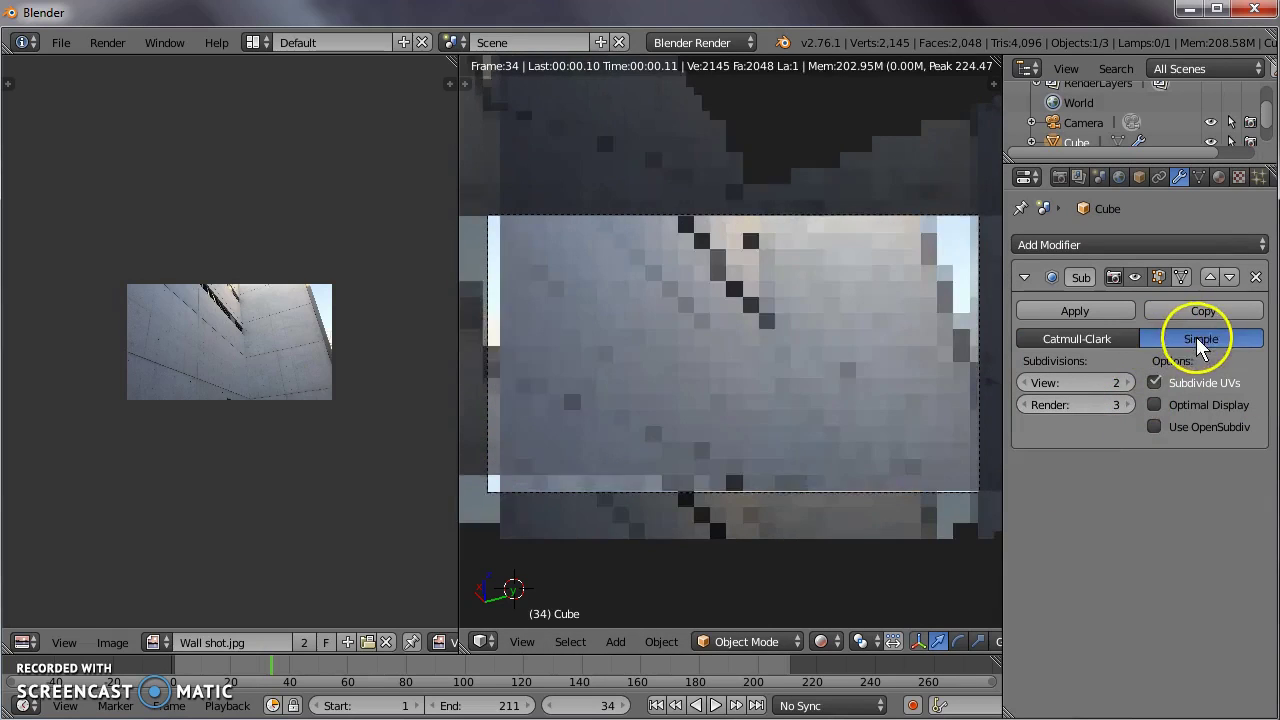
click(1075, 310)
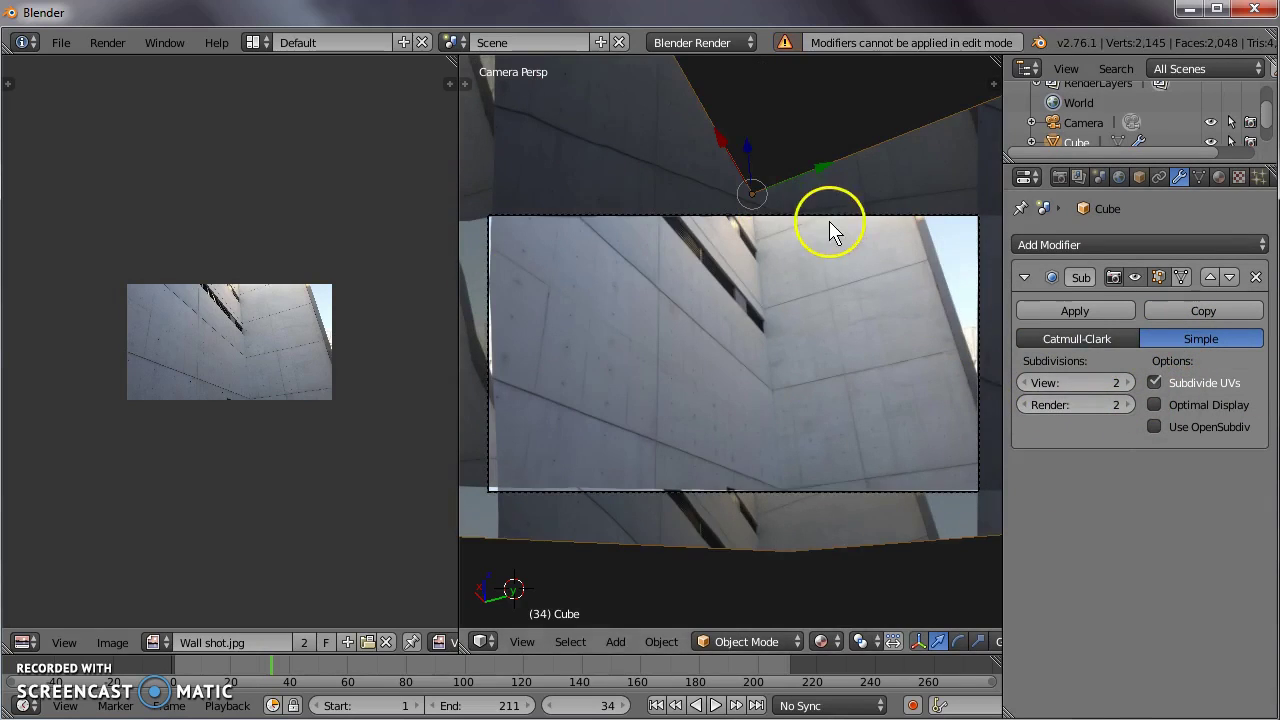
click(1080, 309)
Step: Project the denser wall mesh's UVs from the camera view again and return to Object Mode to check the result
key(Tab)
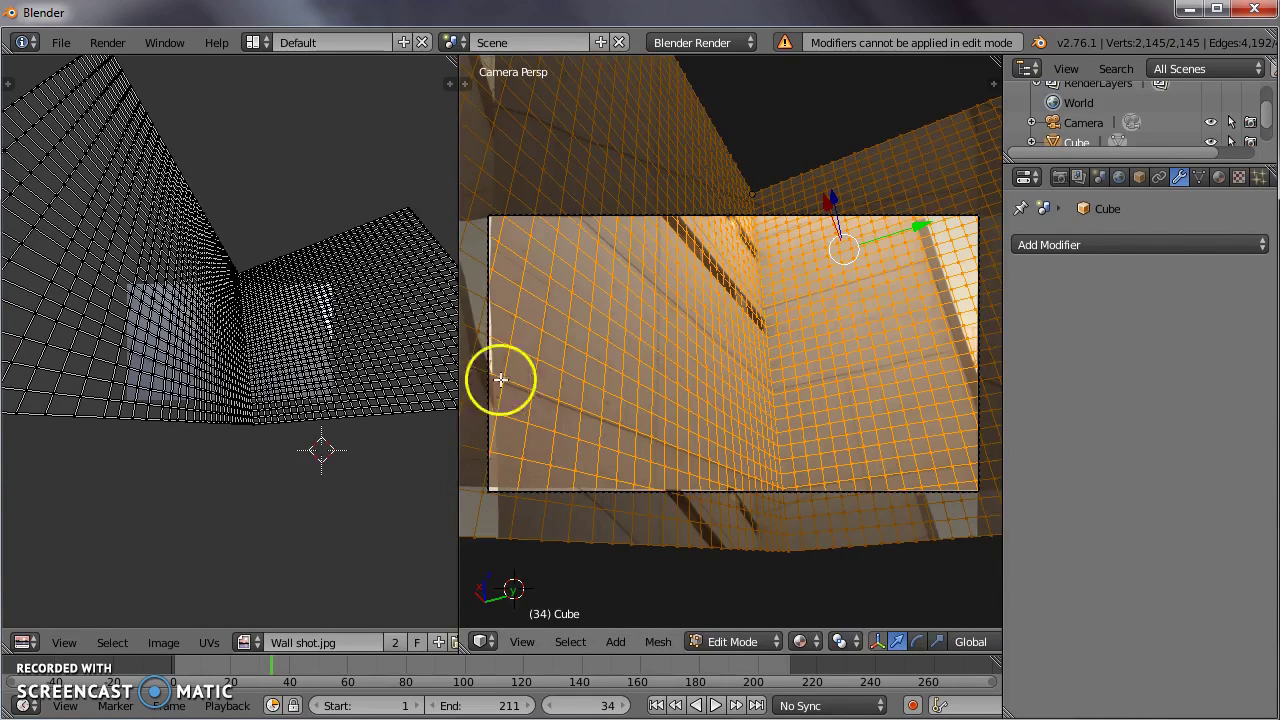
key(u)
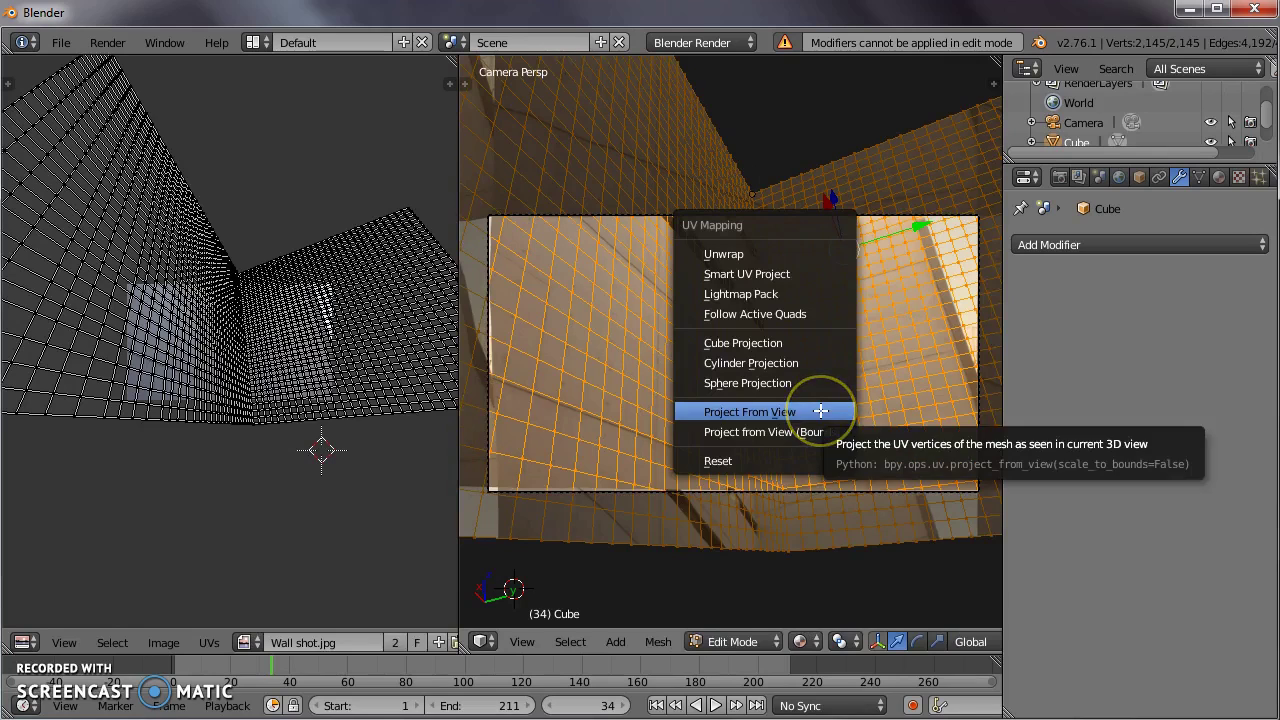
click(820, 411)
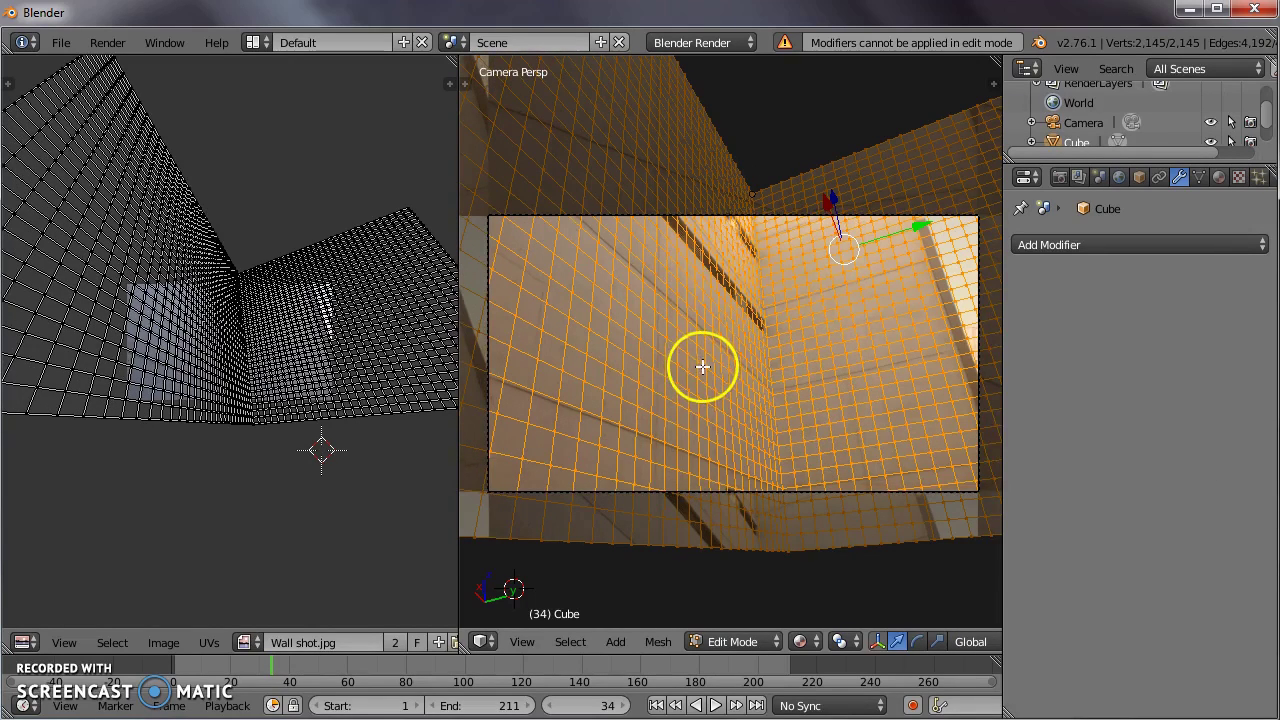
key(Tab)
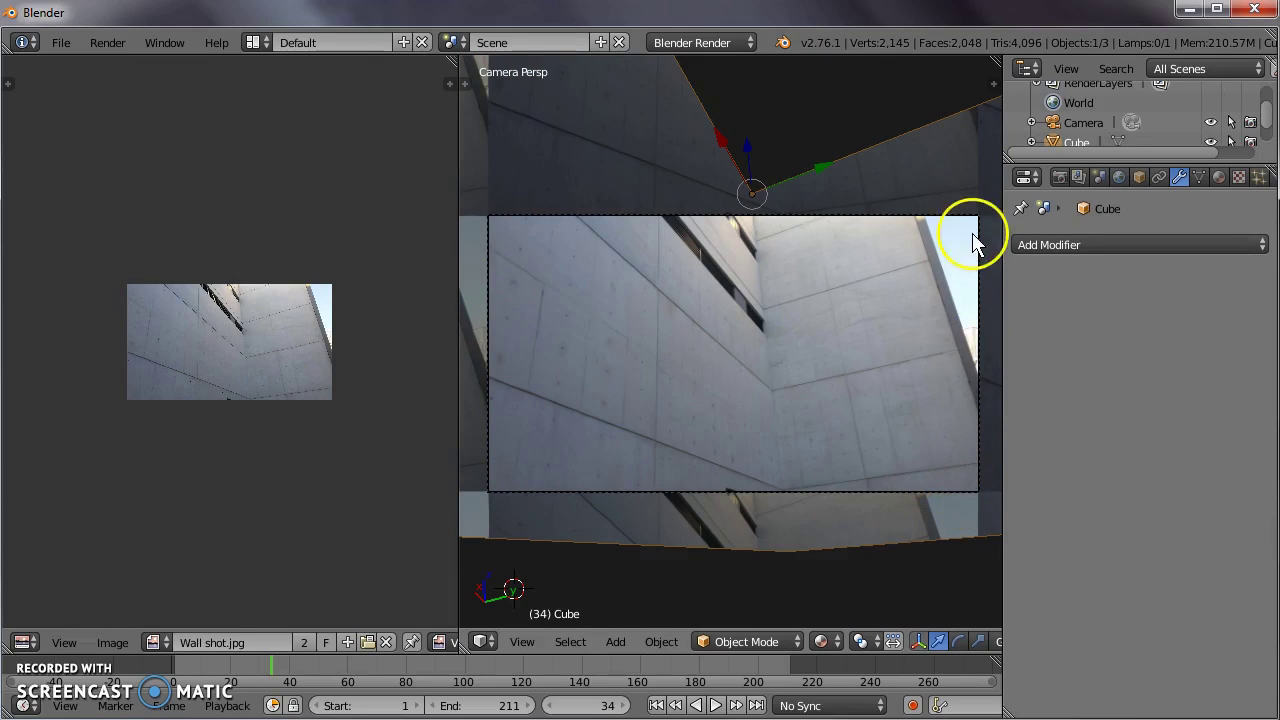
key(Home)
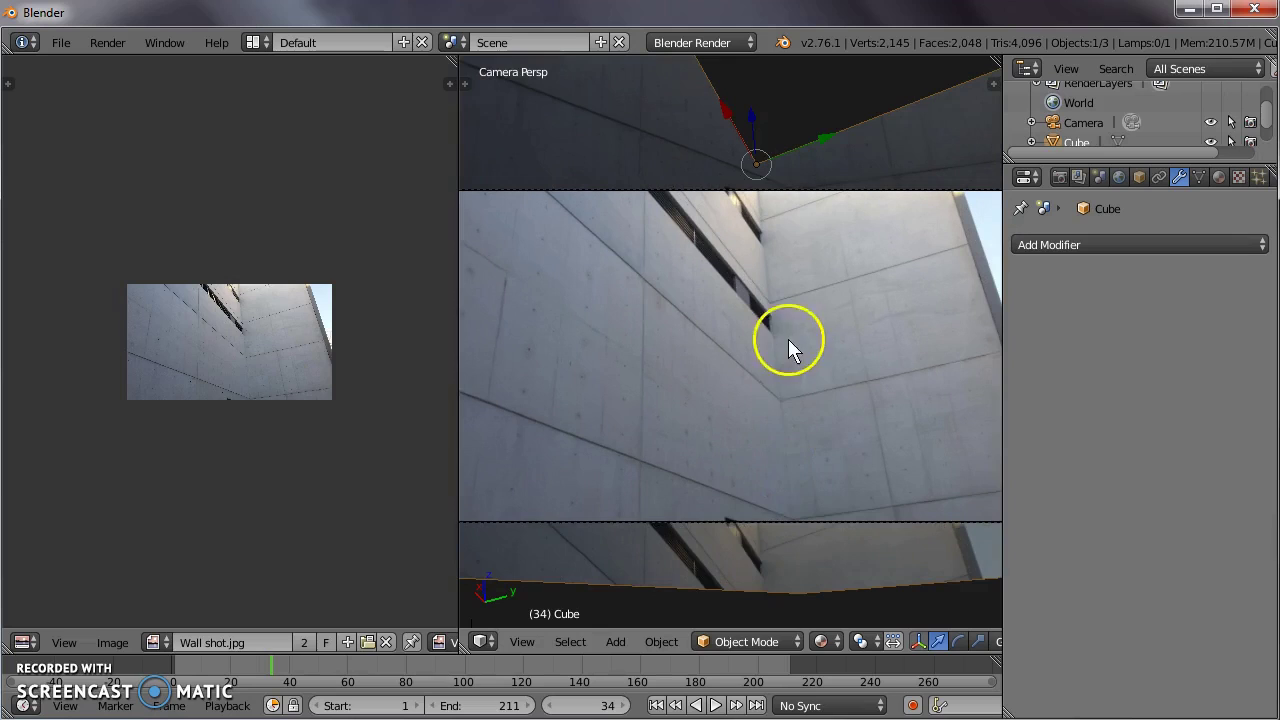
scroll(779, 289, down, 2)
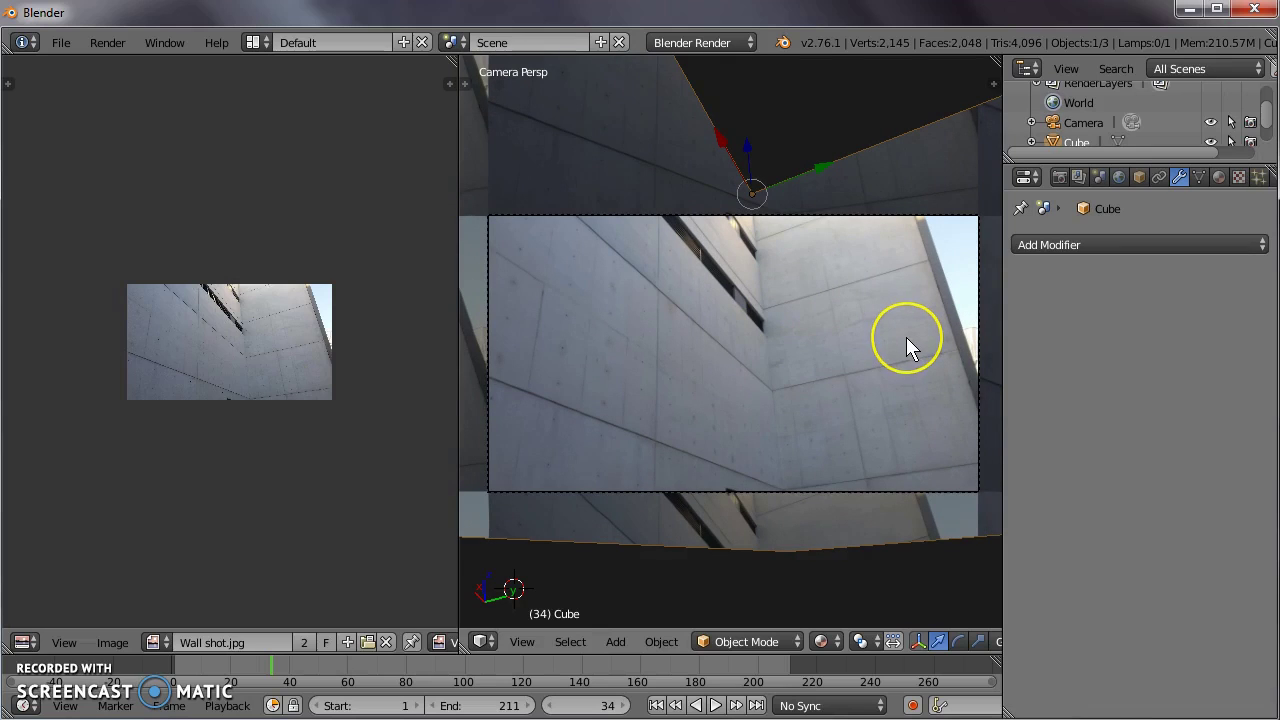
Step: Turn off Shadeless on the wall material and set its Emit value to 0.60
click(1220, 184)
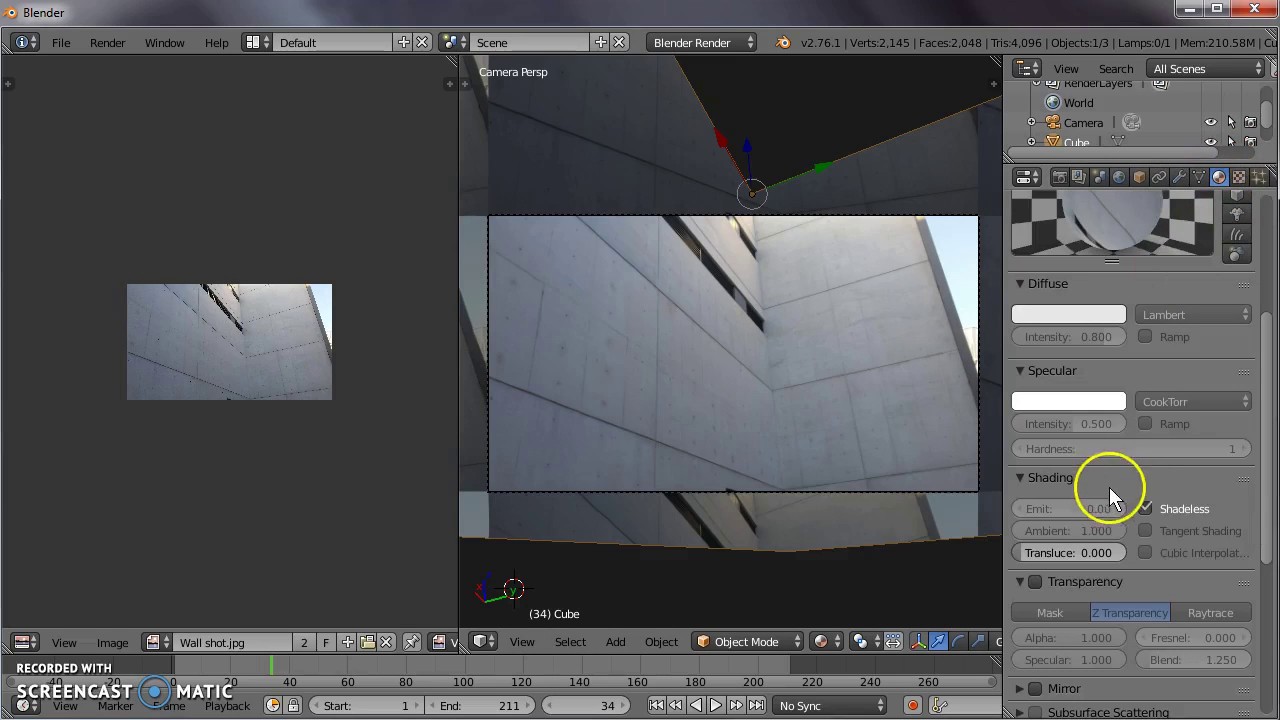
click(1147, 508)
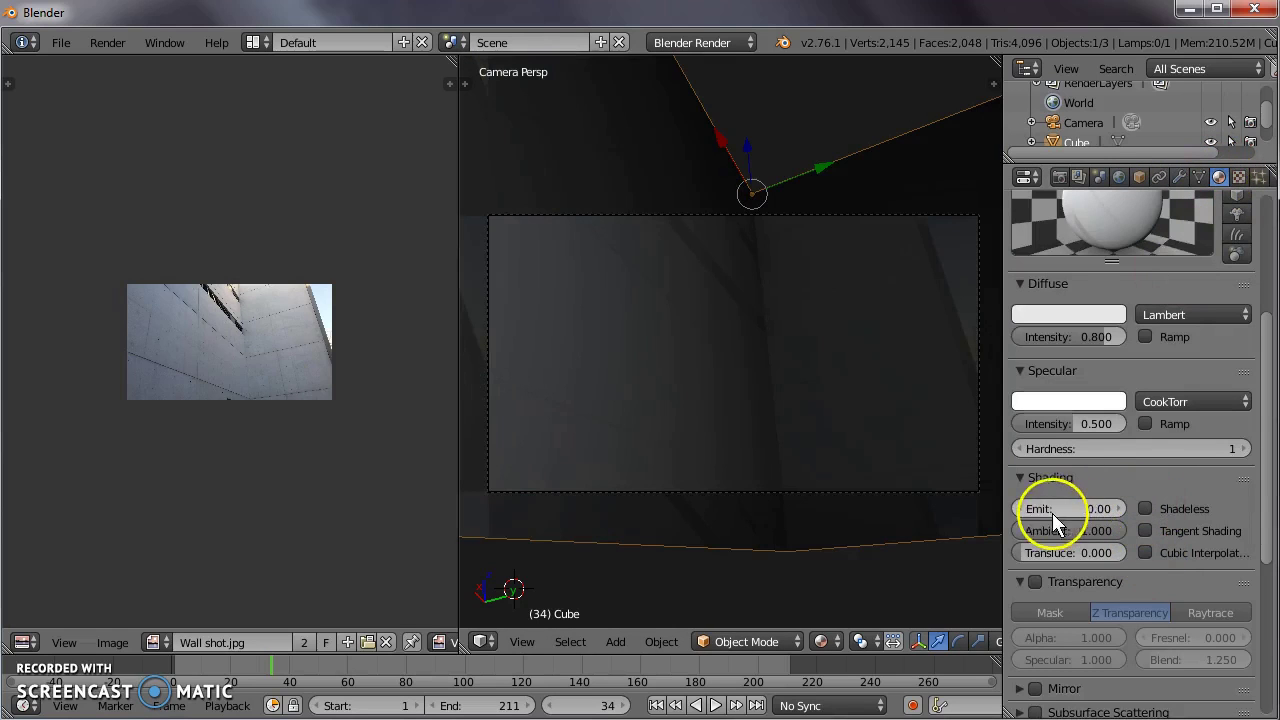
mouse_move(1051, 511)
mouse_down()
mouse_move(1122, 509)
mouse_move(1047, 509)
mouse_up()
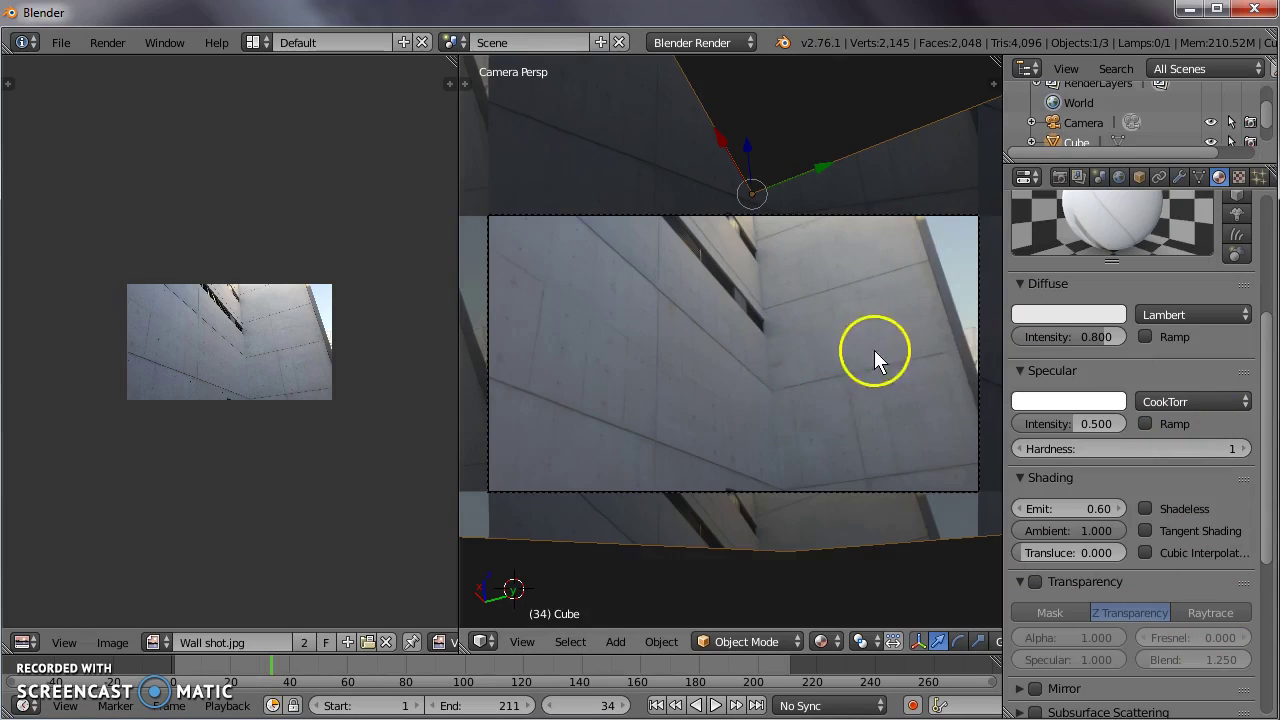
Step: Select the camera outside its own view and enlarge its display size so it is easier to see beside the walls
middle_drag(878, 345, 806, 363)
right_click(599, 452)
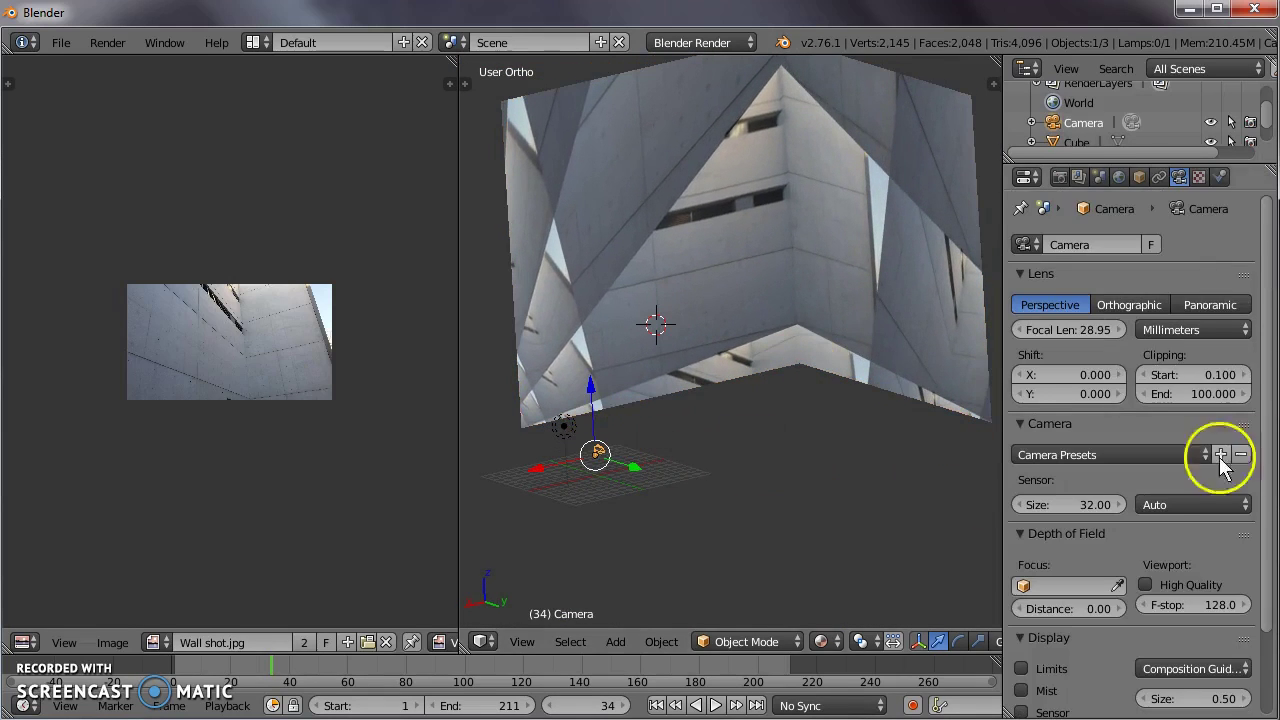
scroll(1203, 555, down, 2)
scroll(1234, 343, up, 2)
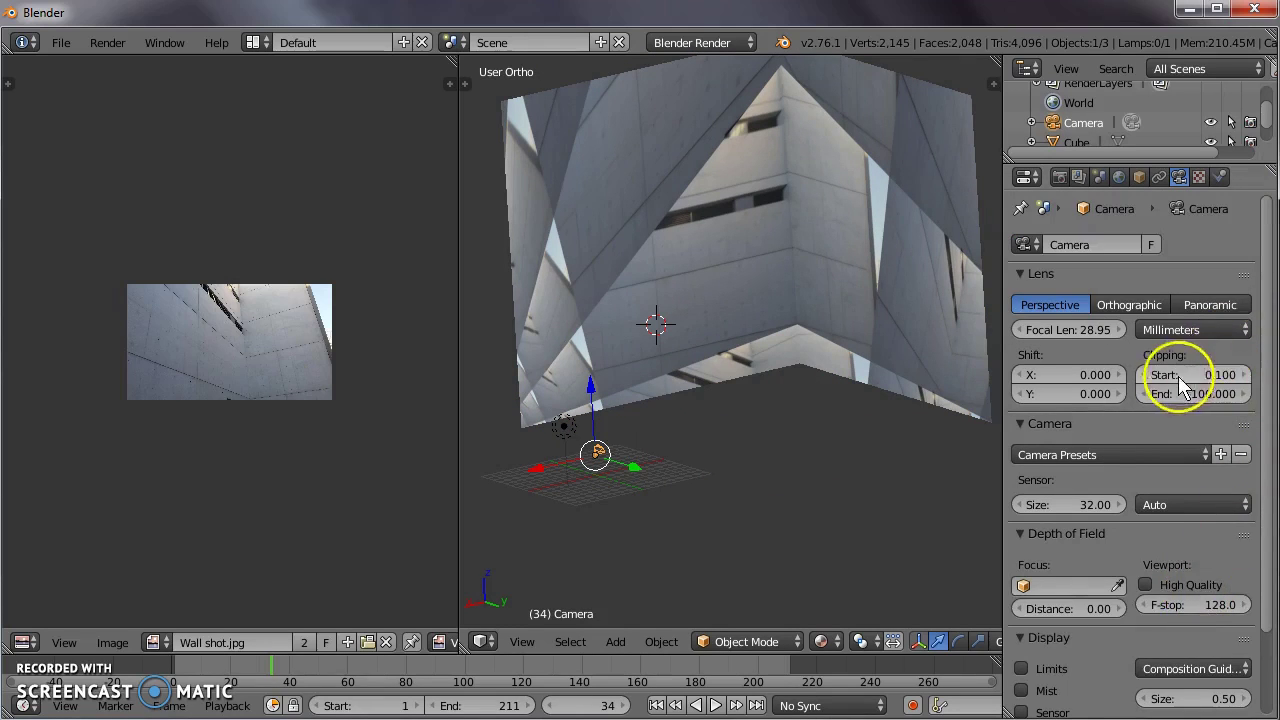
scroll(1143, 410, down, 5)
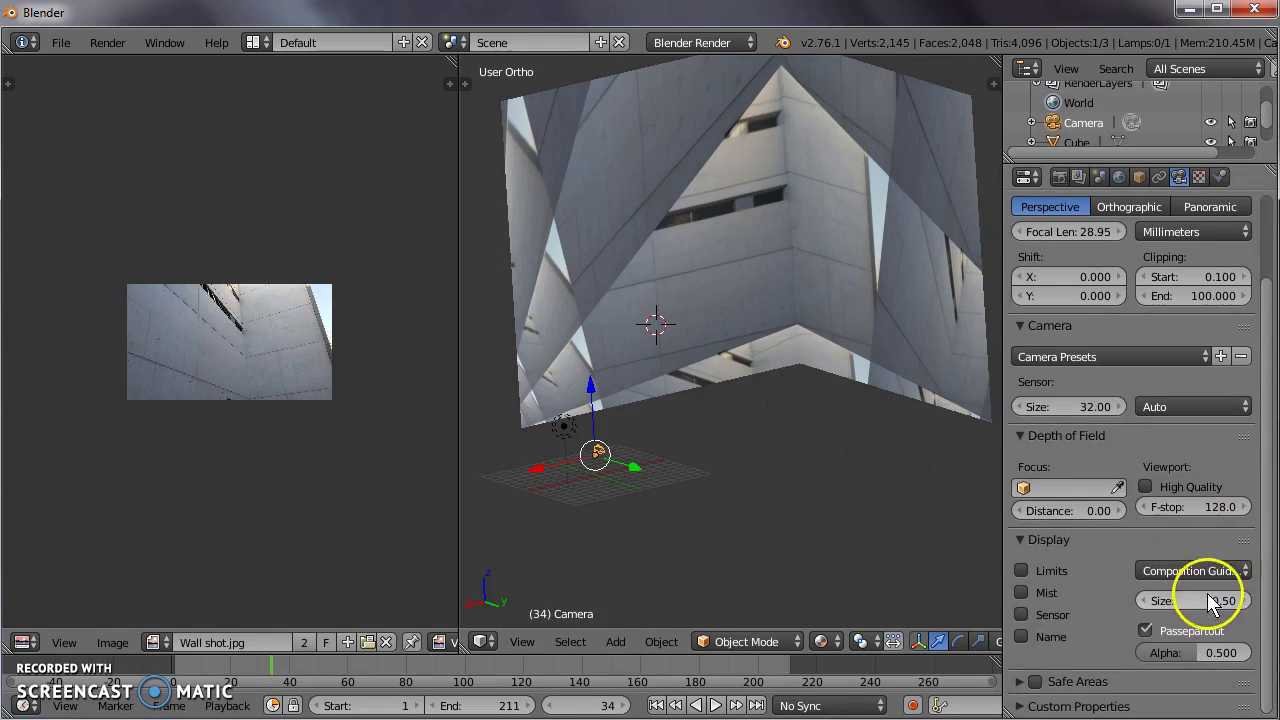
drag(1200, 600, 826, 489)
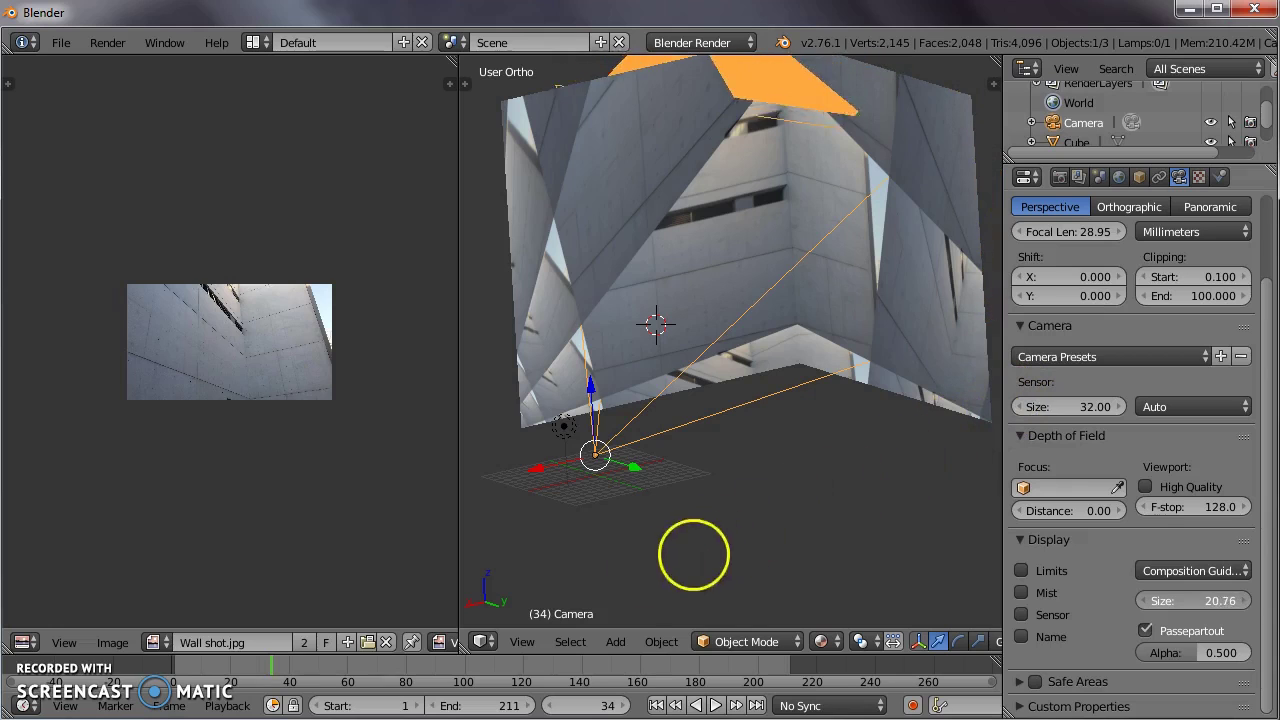
drag(657, 571, 405, 590)
Step: Select the wall mesh and set its image texture's Image Mapping extension to Extend
right_click(800, 215)
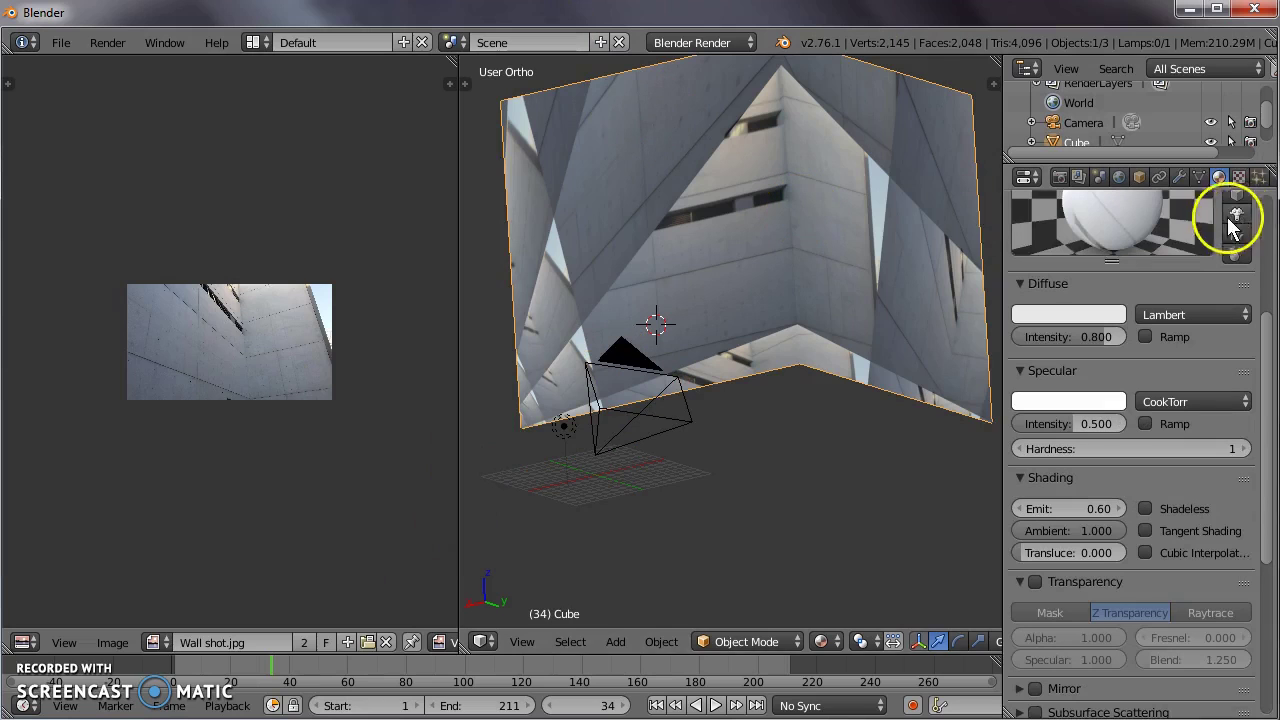
click(1238, 177)
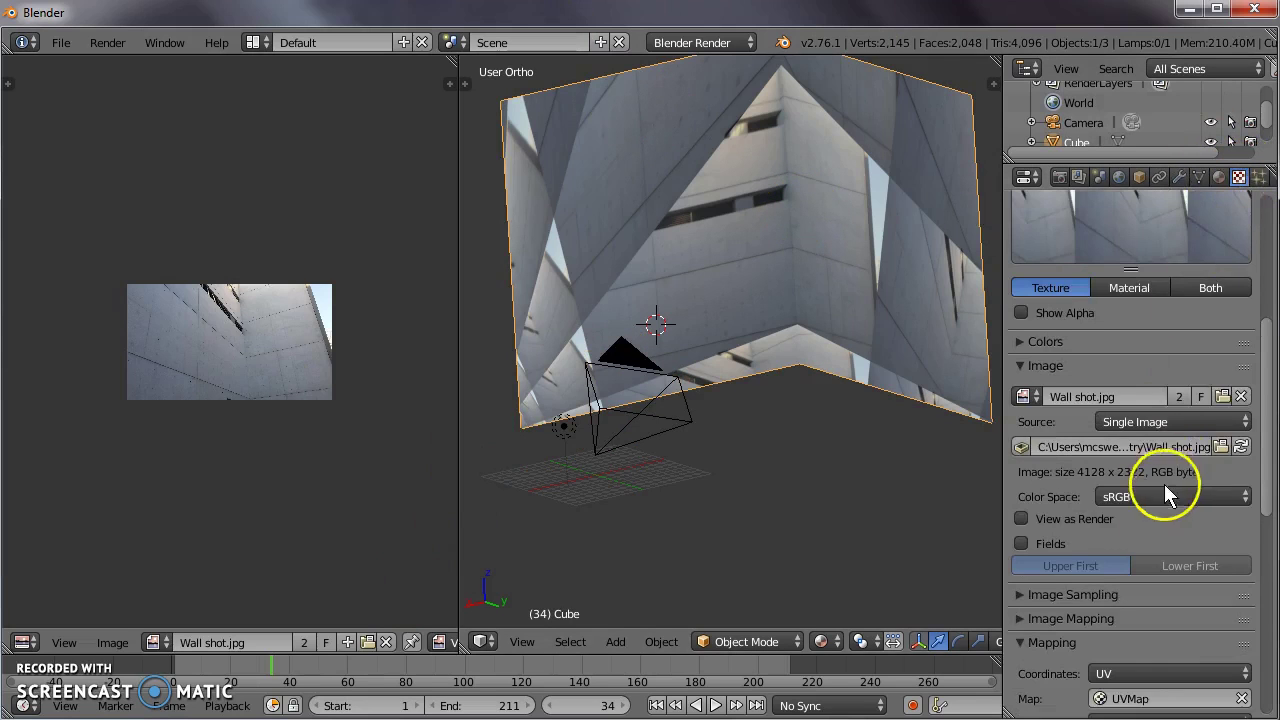
scroll(1155, 505, down, 10)
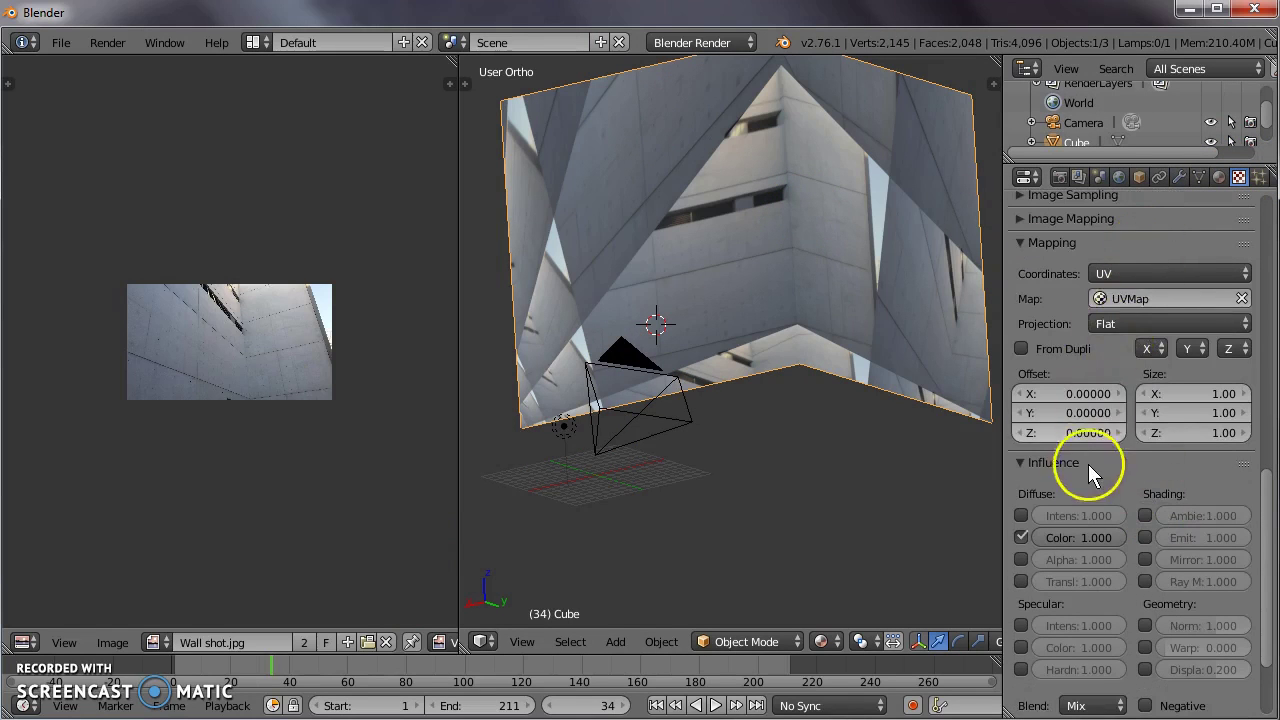
scroll(1088, 472, down, 3)
scroll(1080, 361, up, 5)
click(1022, 272)
click(1022, 272)
click(1016, 295)
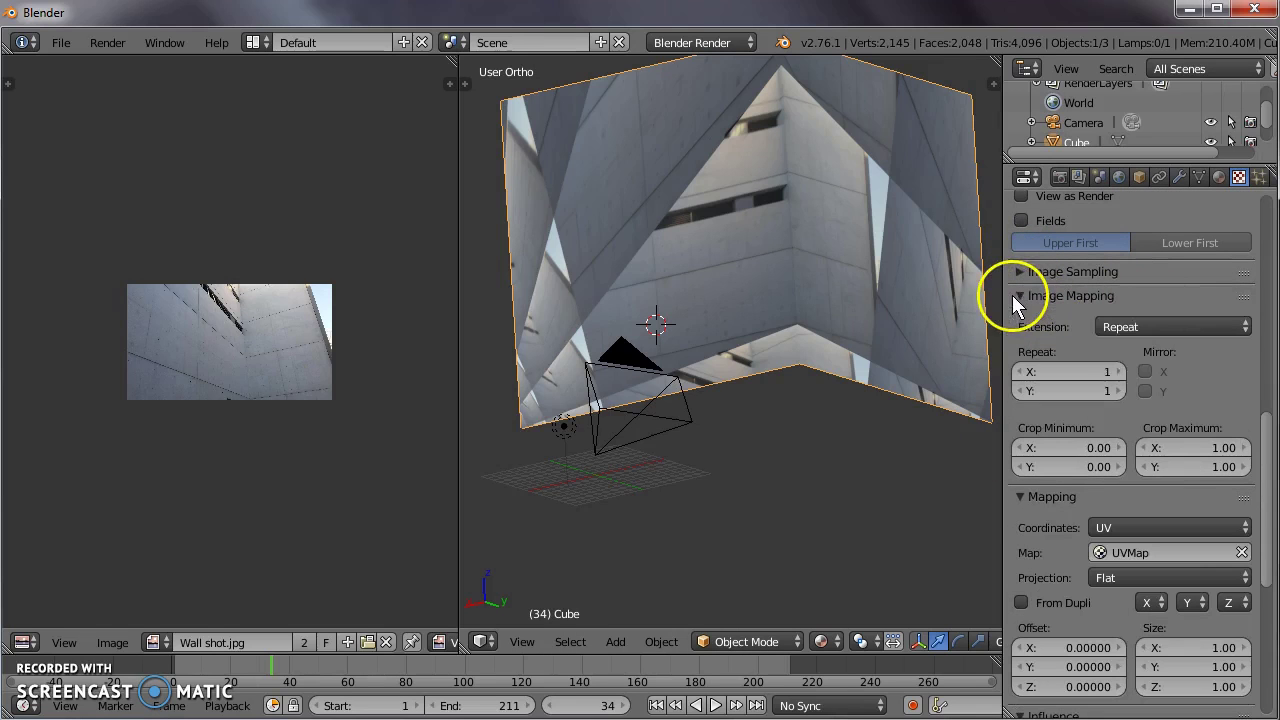
click(1147, 322)
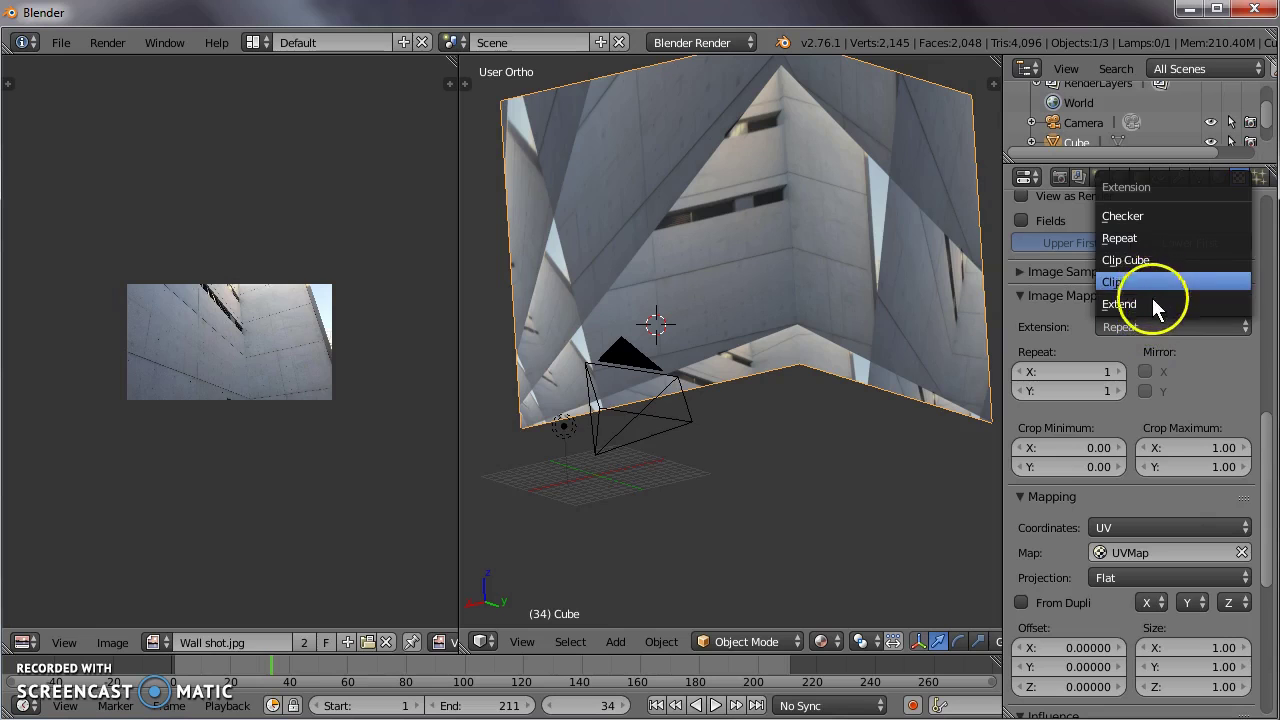
click(1152, 302)
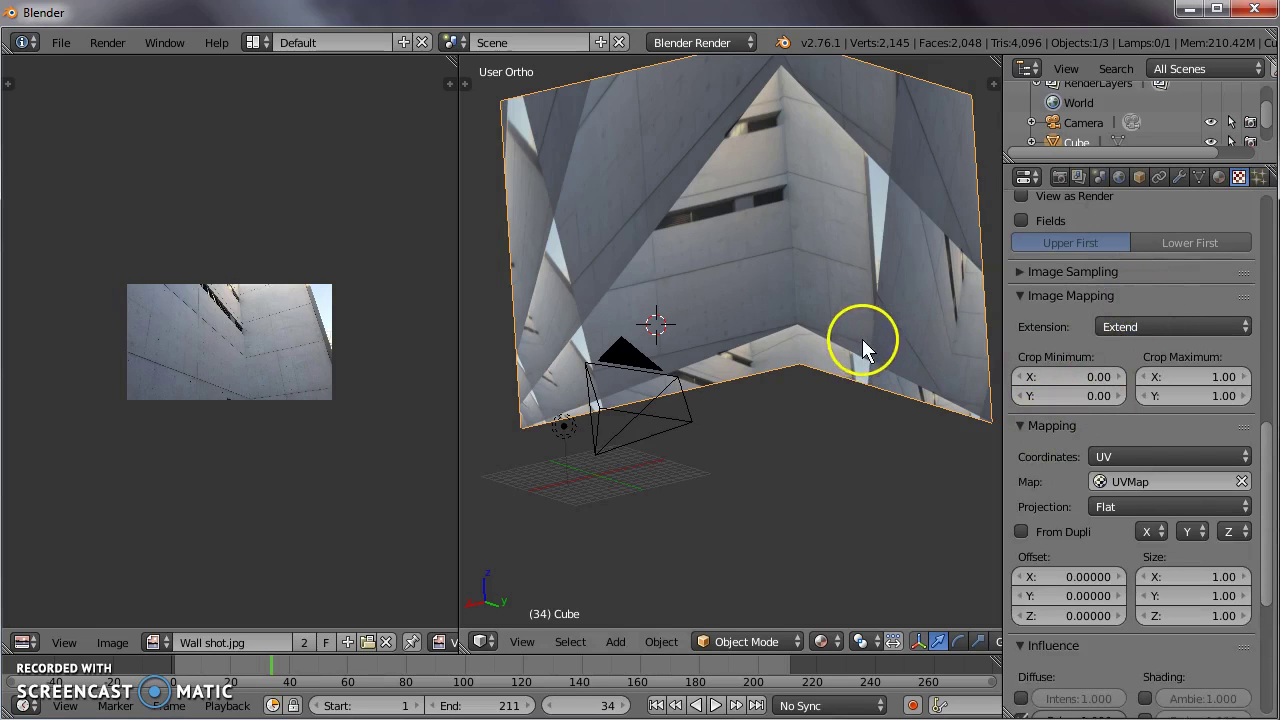
Step: Preview the wall in rendered shading from outside and through the camera to check the extended photo projection
middle_drag(859, 360, 771, 446)
scroll(880, 449, up, 5)
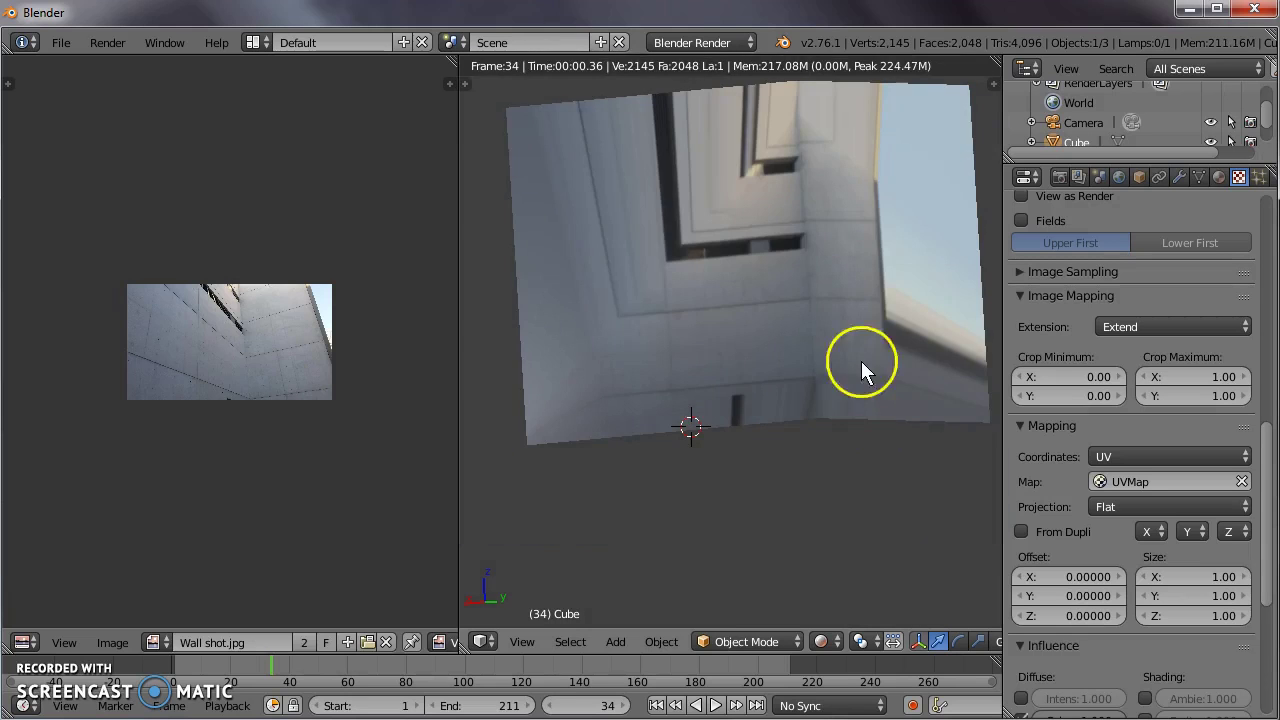
scroll(855, 350, up, 3)
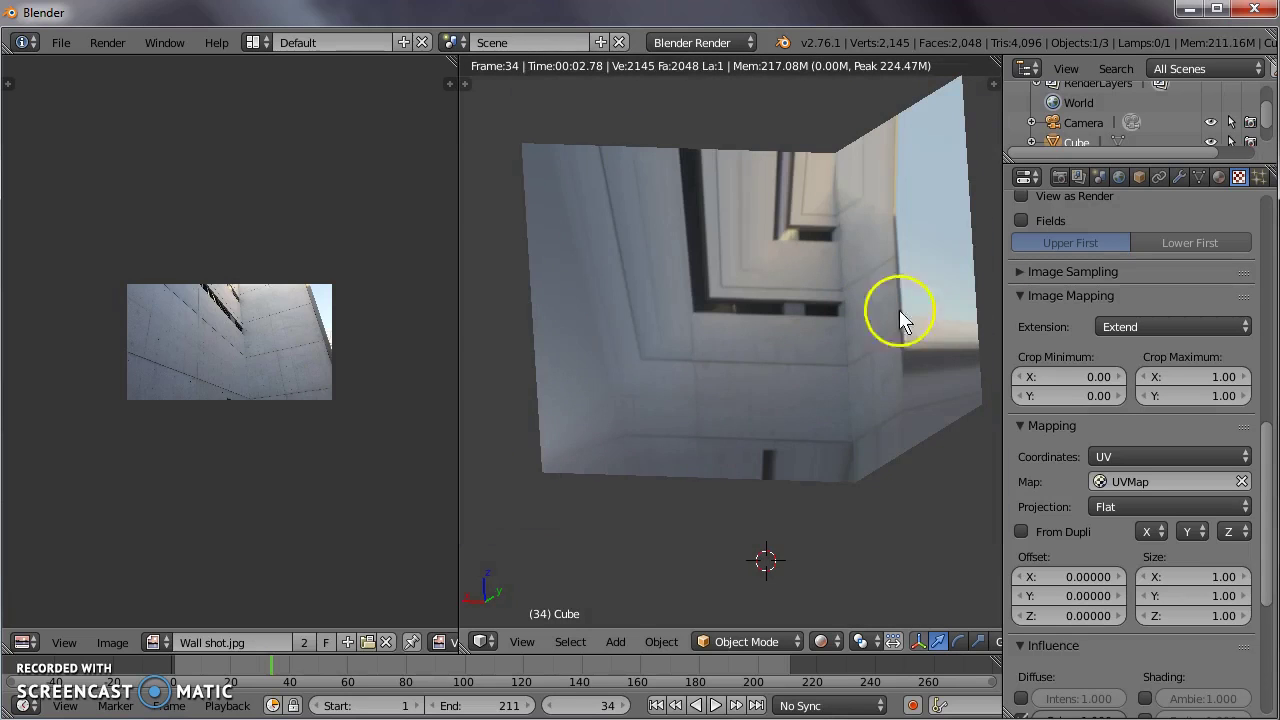
key(KP_0)
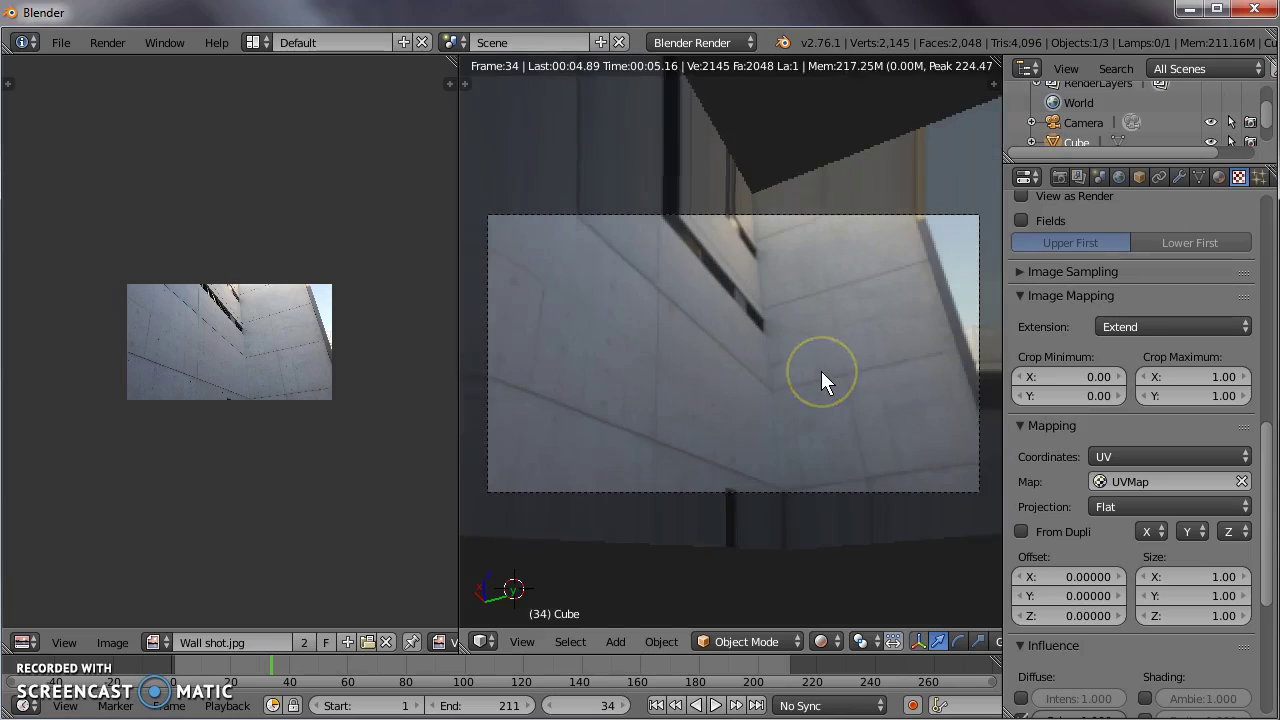
mouse_move(821, 371)
mouse_down()
mouse_move(879, 363)
mouse_move(931, 209)
mouse_up()
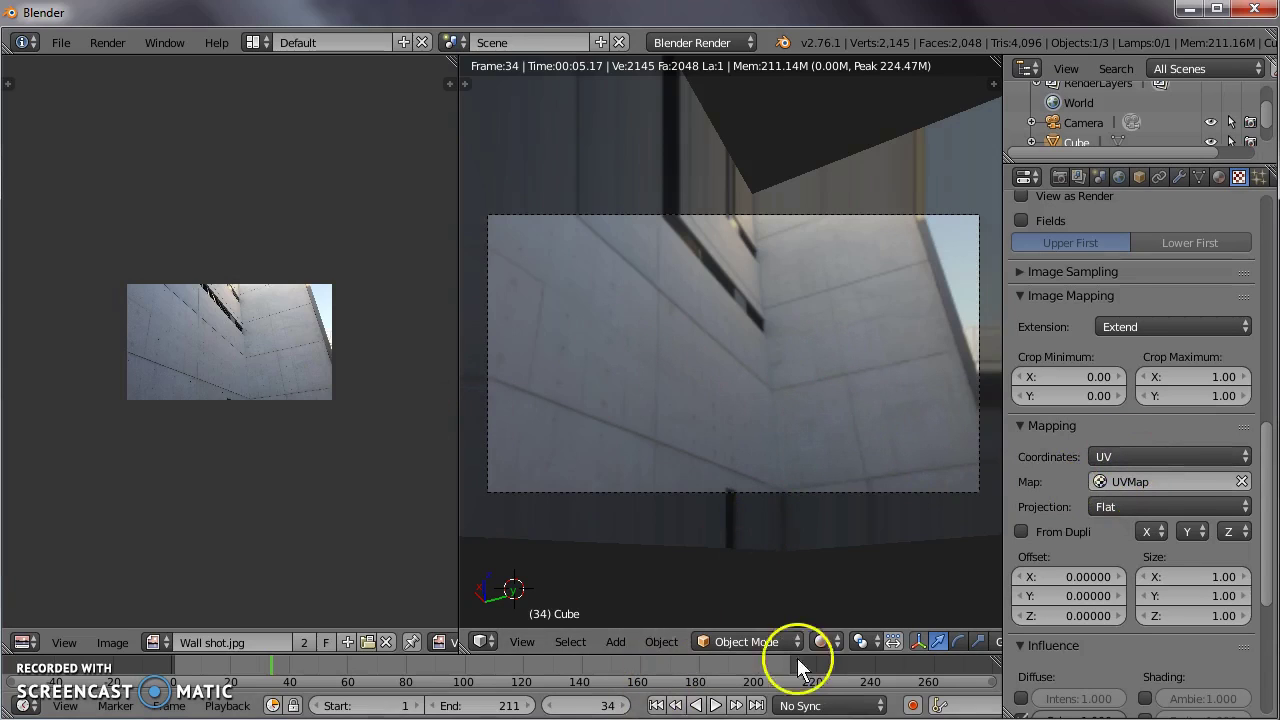
Step: Return the viewport from rendered to textured display and inspect the walls and camera from outside the camera view
click(826, 641)
click(860, 529)
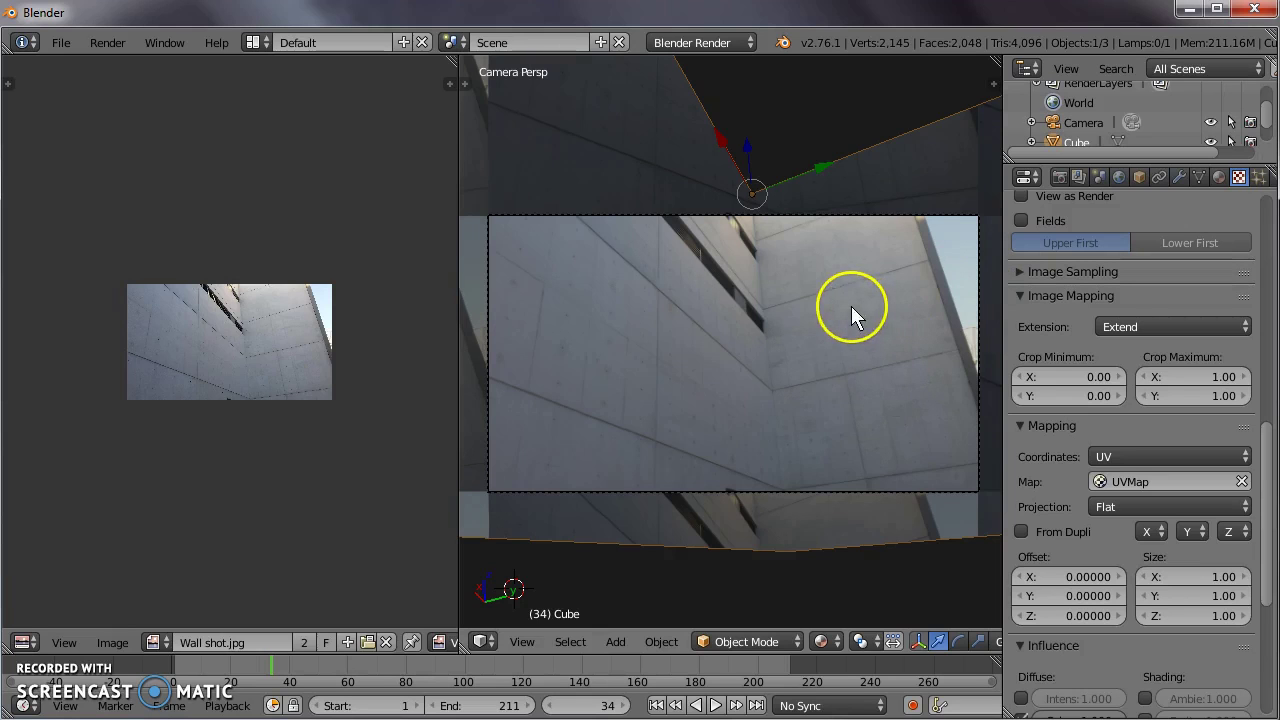
middle_drag(851, 306, 720, 439)
scroll(640, 424, down, 6)
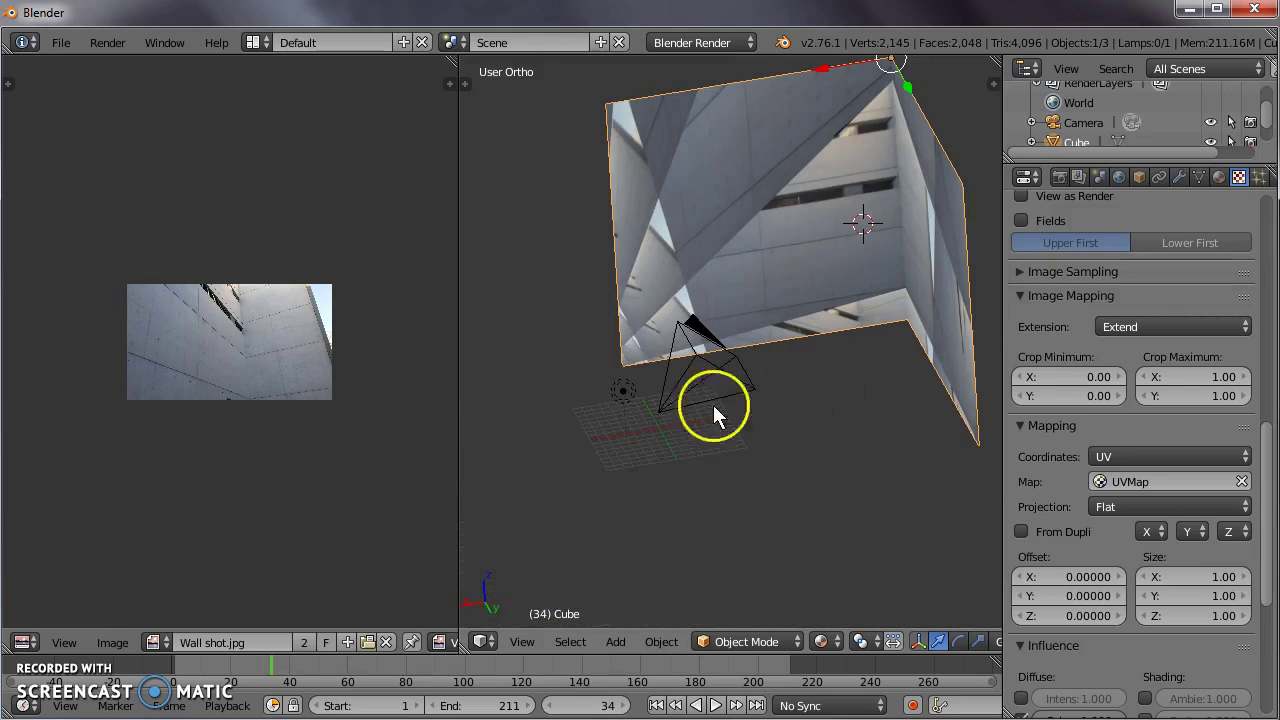